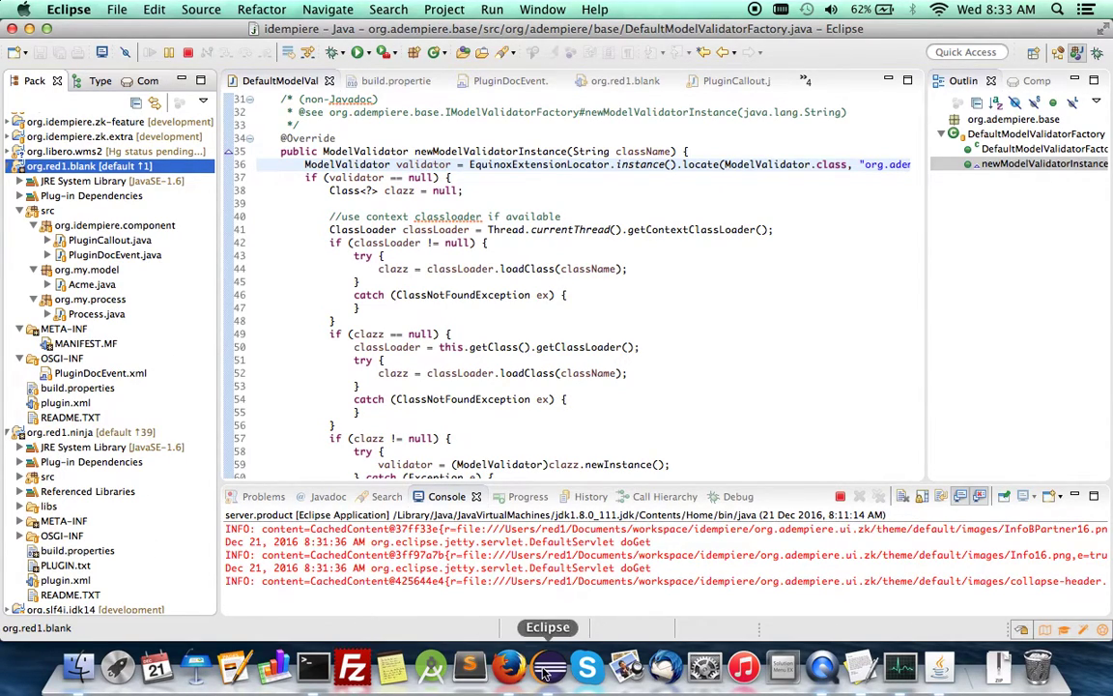
- Open the Module Designer from the RED1 NINJA menu in iDempiere
{"action": "left_click", "coordinate": [511, 671]}
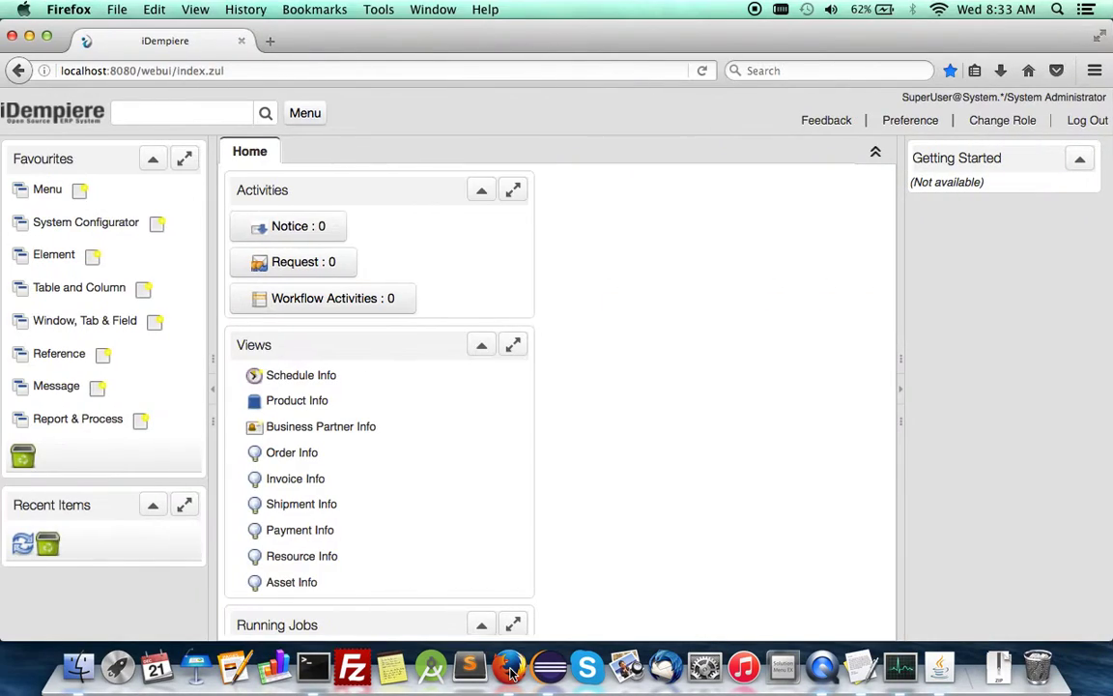
{"action": "left_click", "coordinate": [307, 114]}
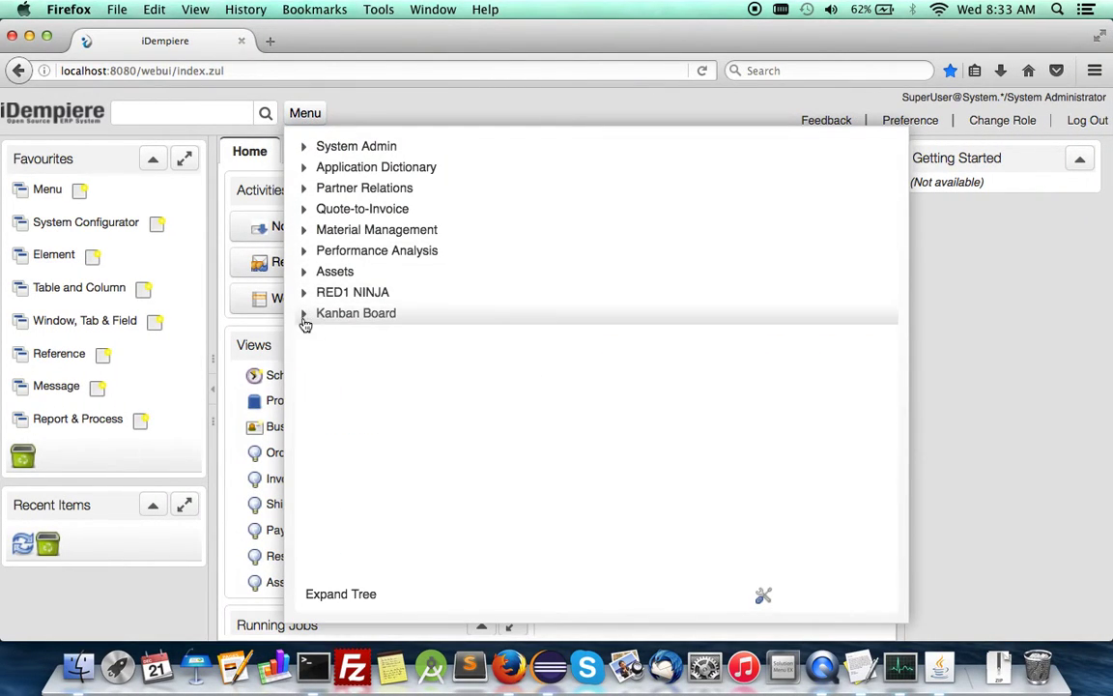
{"action": "left_click", "coordinate": [301, 299]}
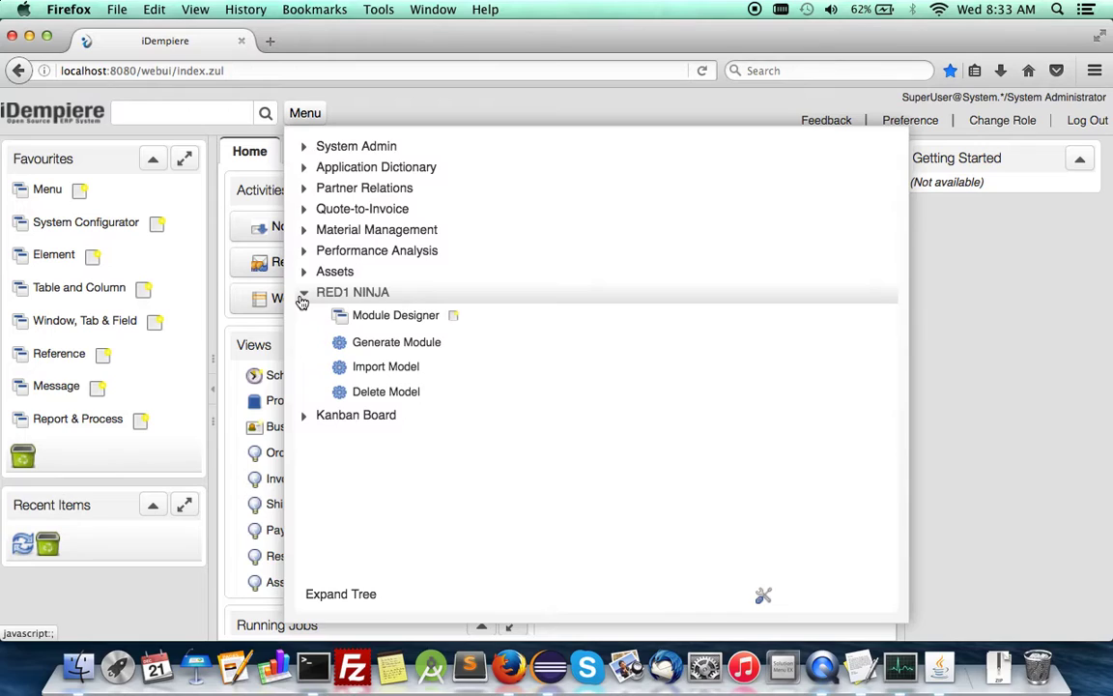
{"action": "left_click", "coordinate": [397, 316]}
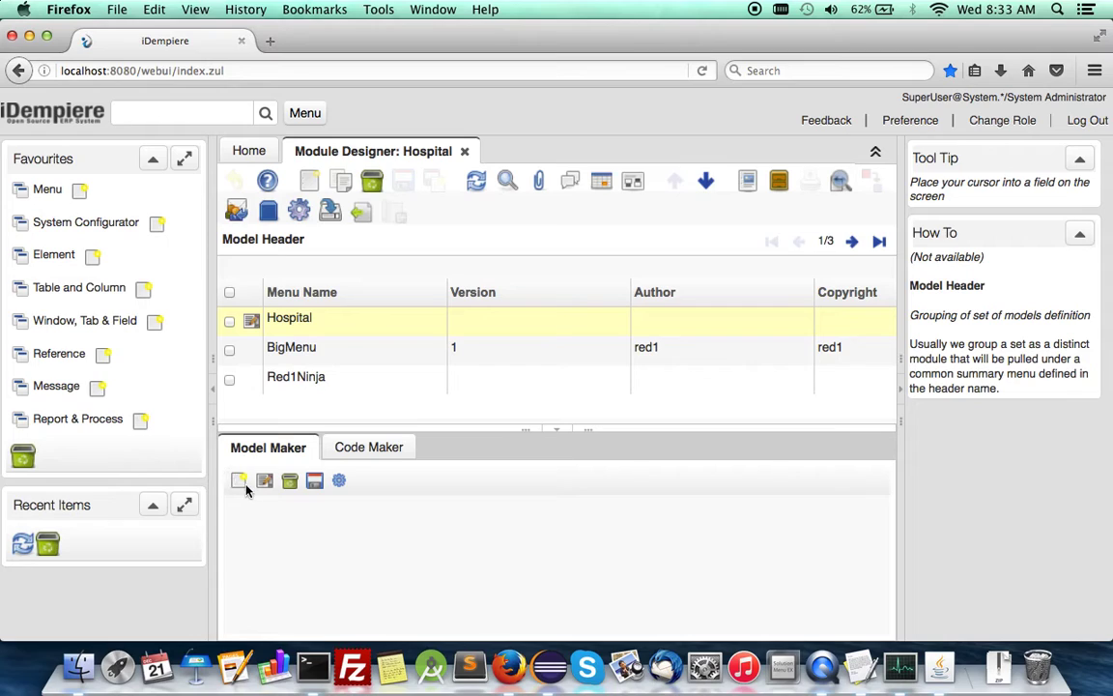
- Delete all Code Maker entries except Bed and BedRegistration
{"action": "left_click", "coordinate": [235, 511]}
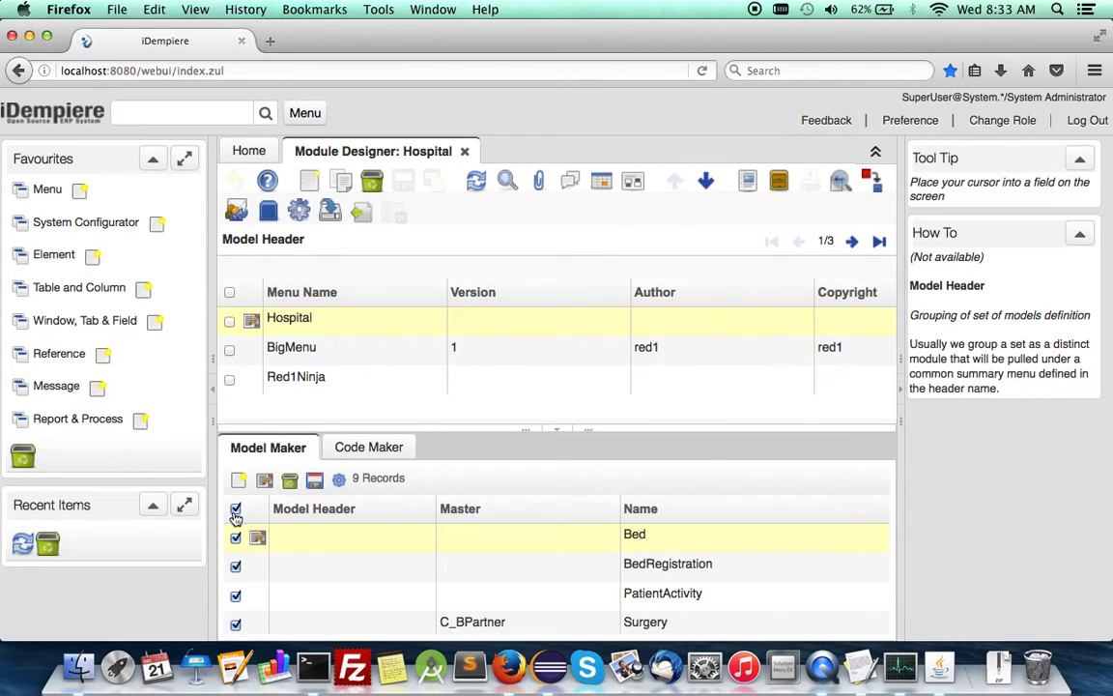
{"action": "left_click", "coordinate": [234, 538]}
{"action": "left_click", "coordinate": [236, 566]}
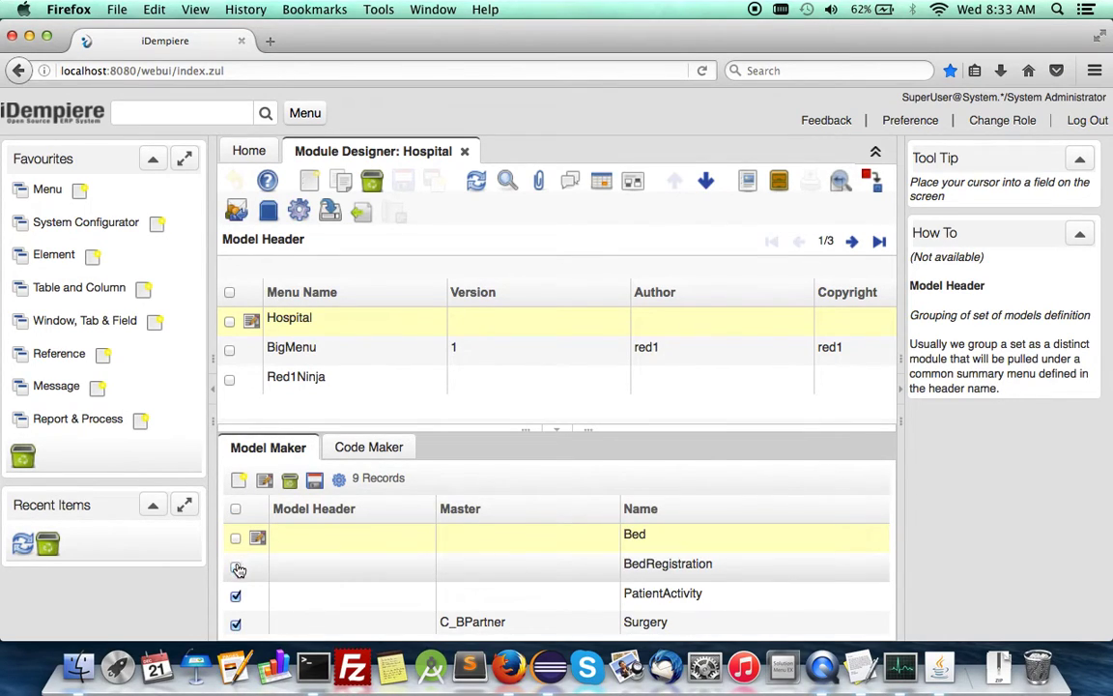
{"action": "left_click", "coordinate": [360, 448]}
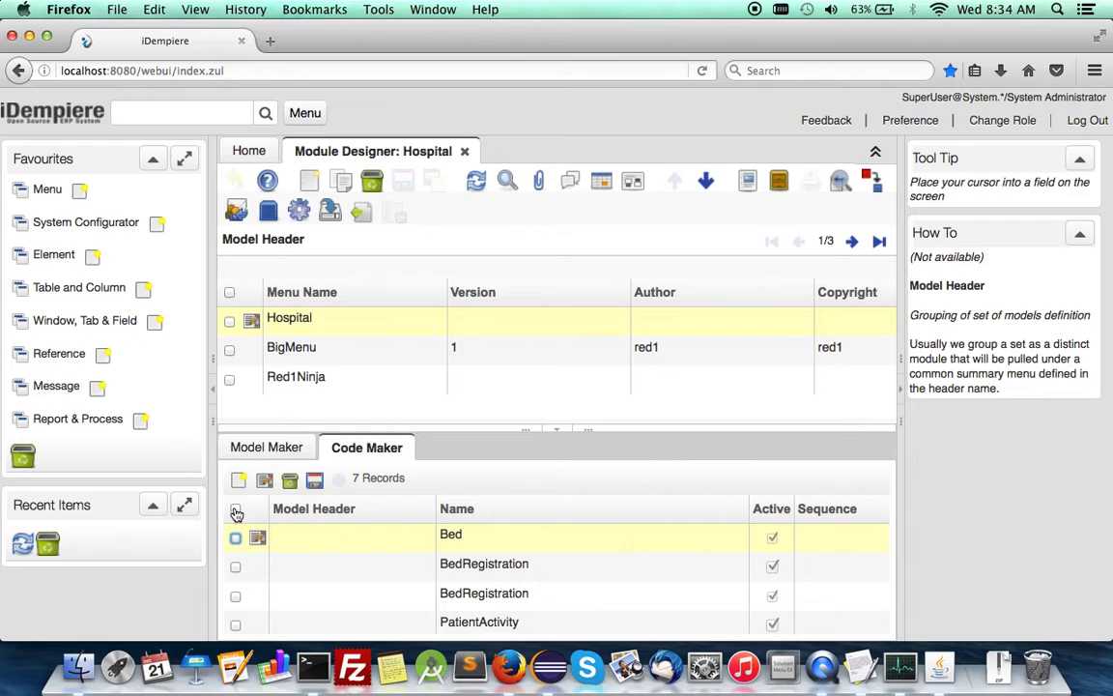
{"action": "left_click", "coordinate": [236, 510]}
{"action": "left_click", "coordinate": [236, 538]}
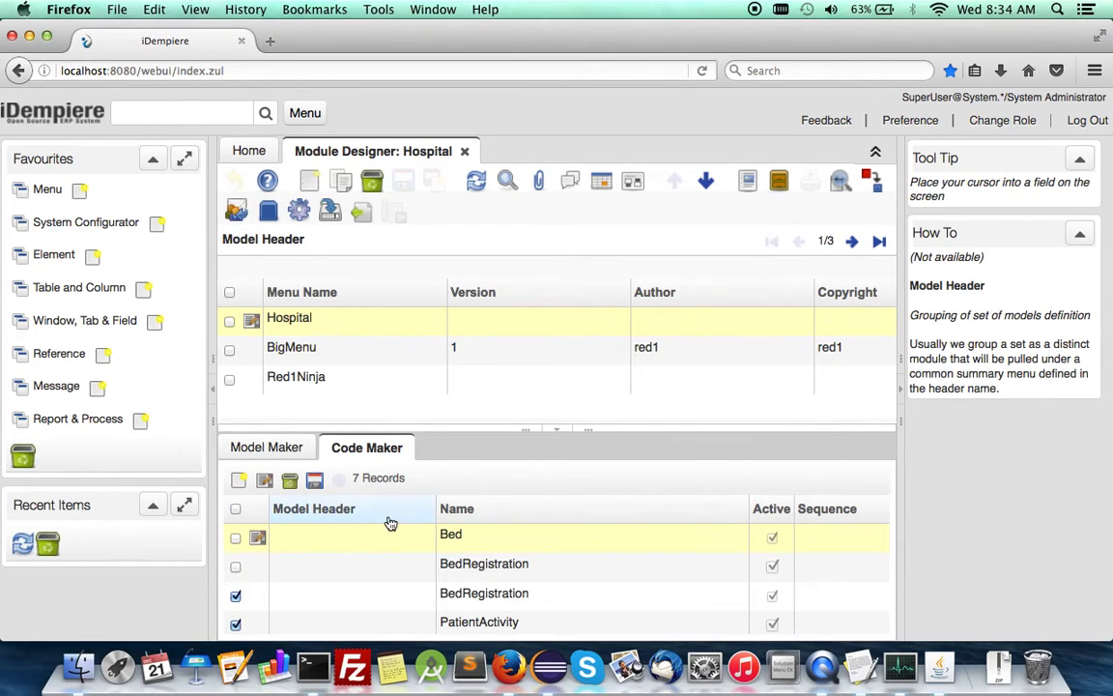
{"action": "left_click", "coordinate": [290, 480]}
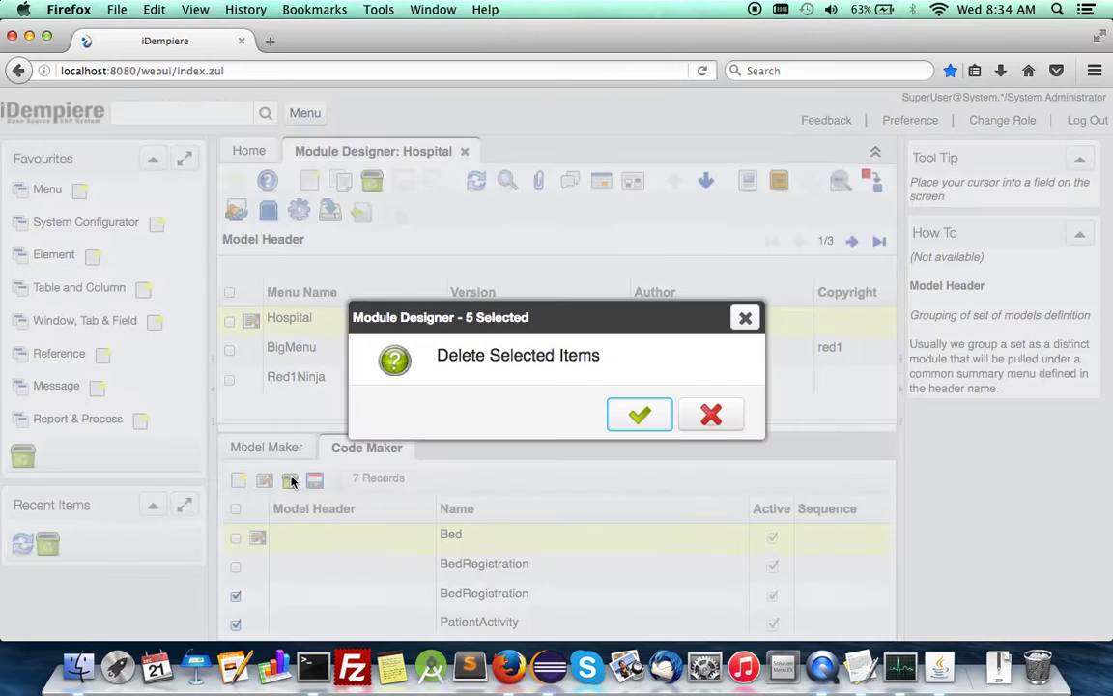
{"action": "left_click", "coordinate": [636, 422]}
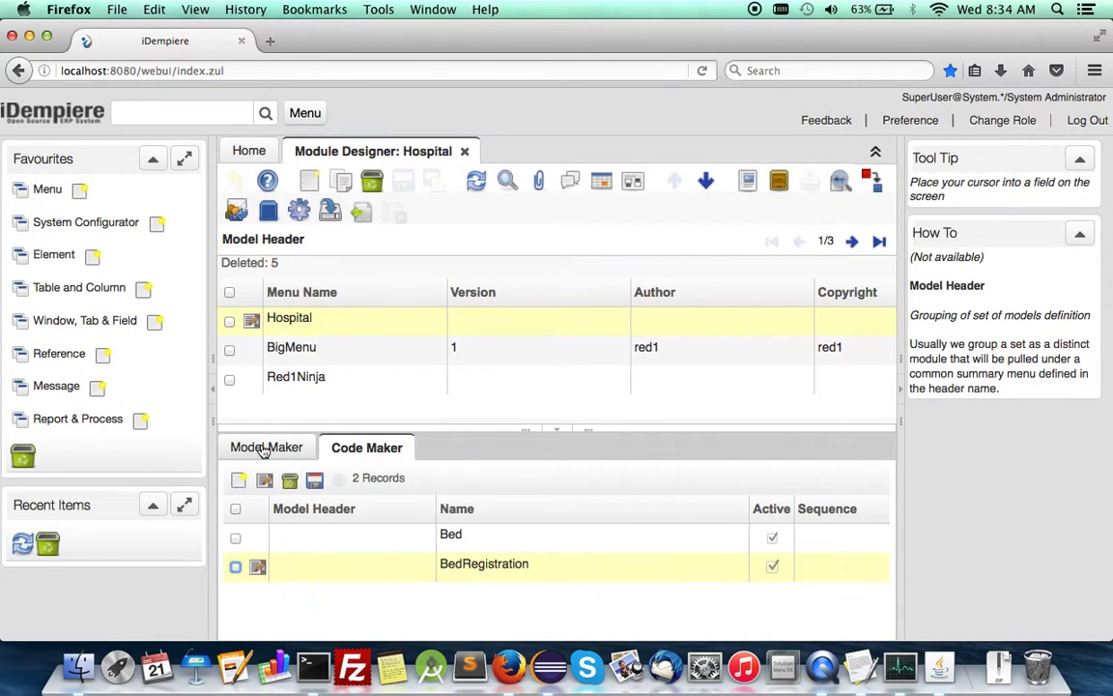
- Delete the seven Model Maker entries, keeping only Bed and BedRegistration
{"action": "left_click", "coordinate": [263, 450]}
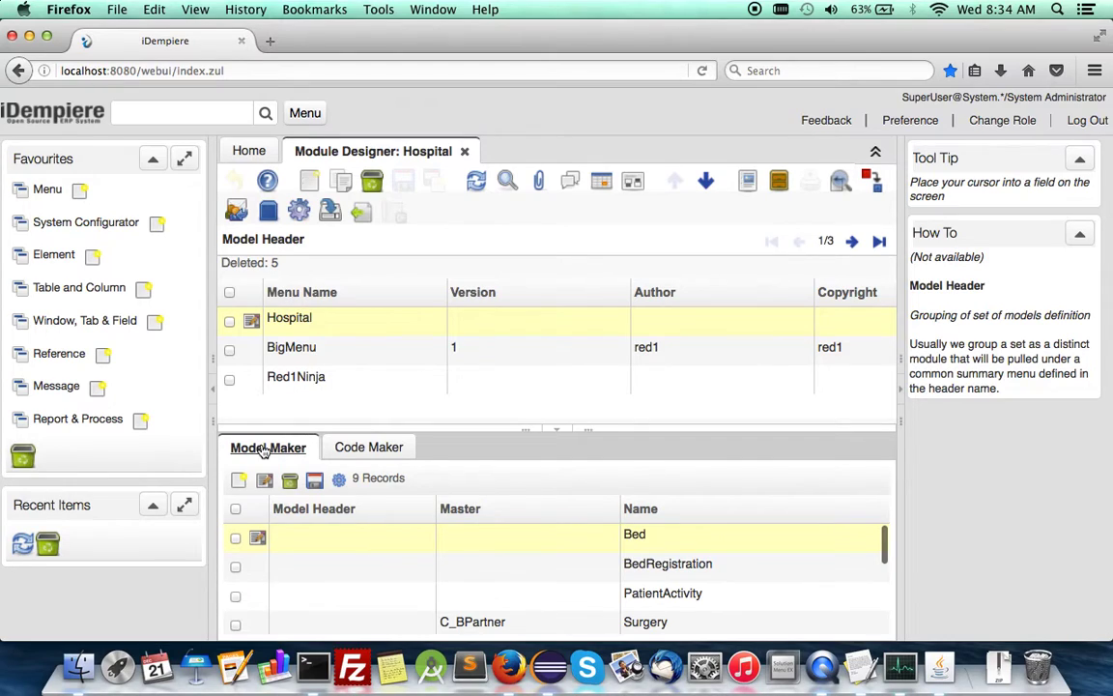
{"action": "left_click", "coordinate": [236, 511]}
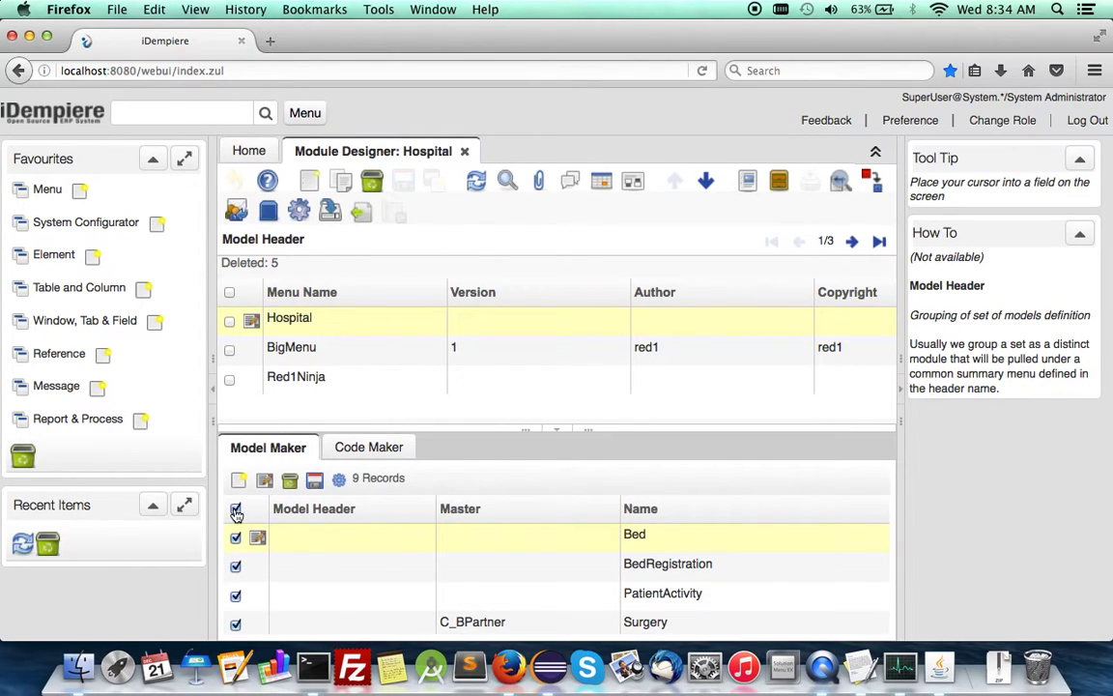
{"action": "left_click", "coordinate": [236, 538]}
{"action": "left_click", "coordinate": [235, 566]}
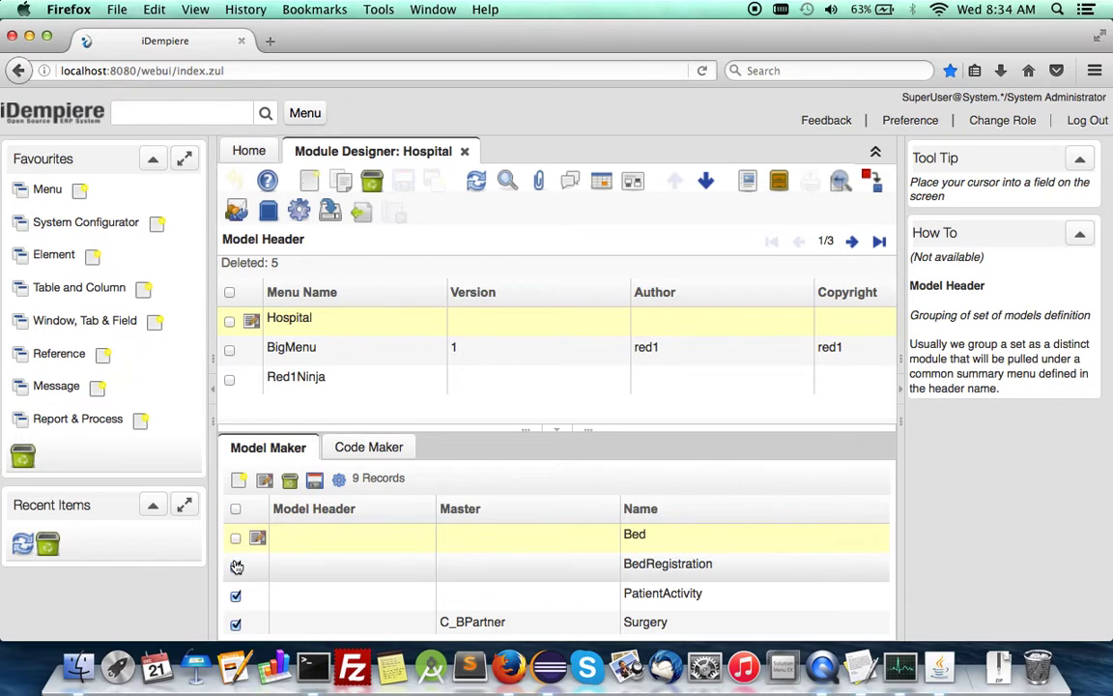
{"action": "left_click", "coordinate": [289, 480]}
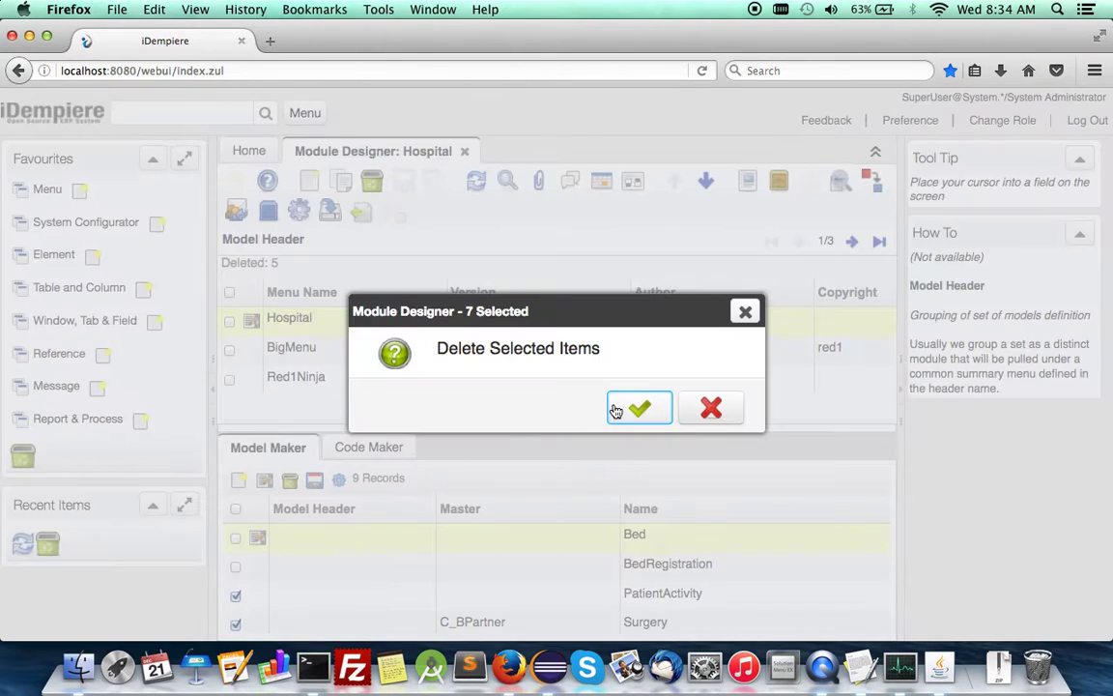
{"action": "left_click", "coordinate": [626, 413]}
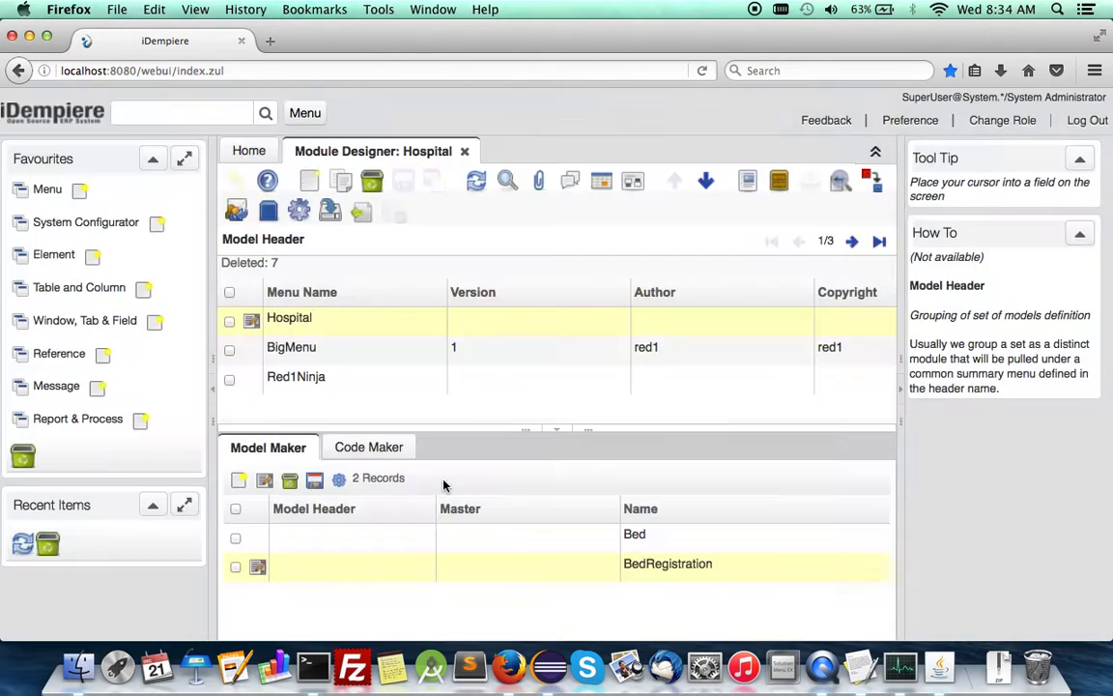
{"action": "left_click", "coordinate": [355, 450]}
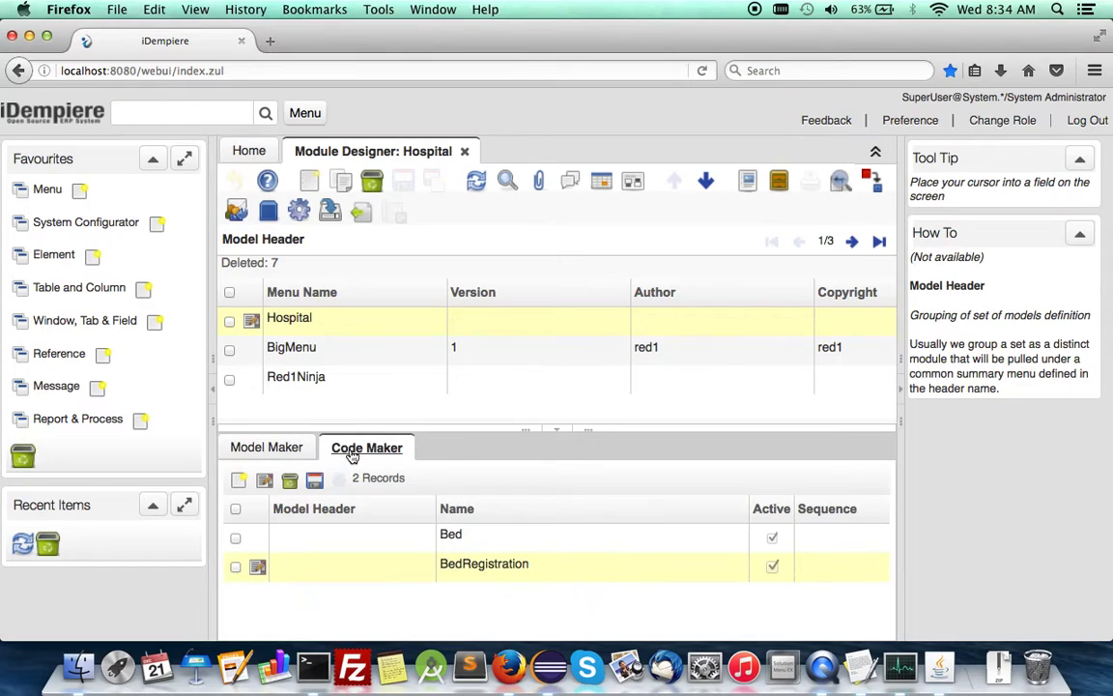
{"action": "left_click", "coordinate": [279, 446]}
- Tick Workflow Structure on the BedRegistration model and review its BedRegistration.csv attachment
{"action": "left_click", "coordinate": [258, 570]}
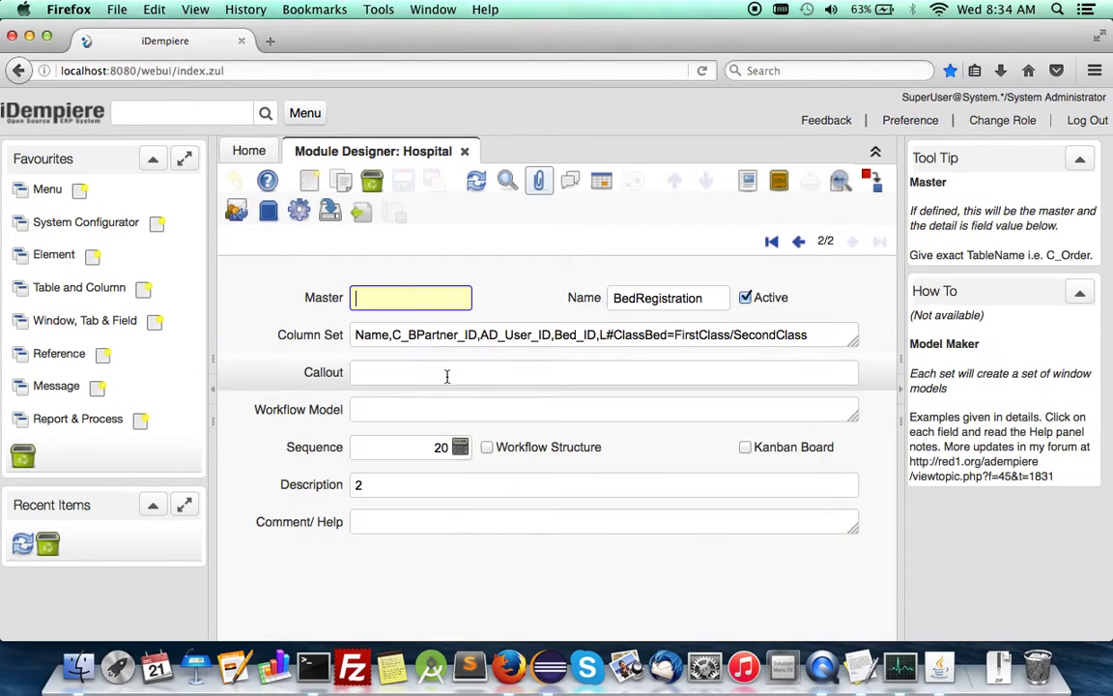
{"action": "left_click", "coordinate": [488, 450]}
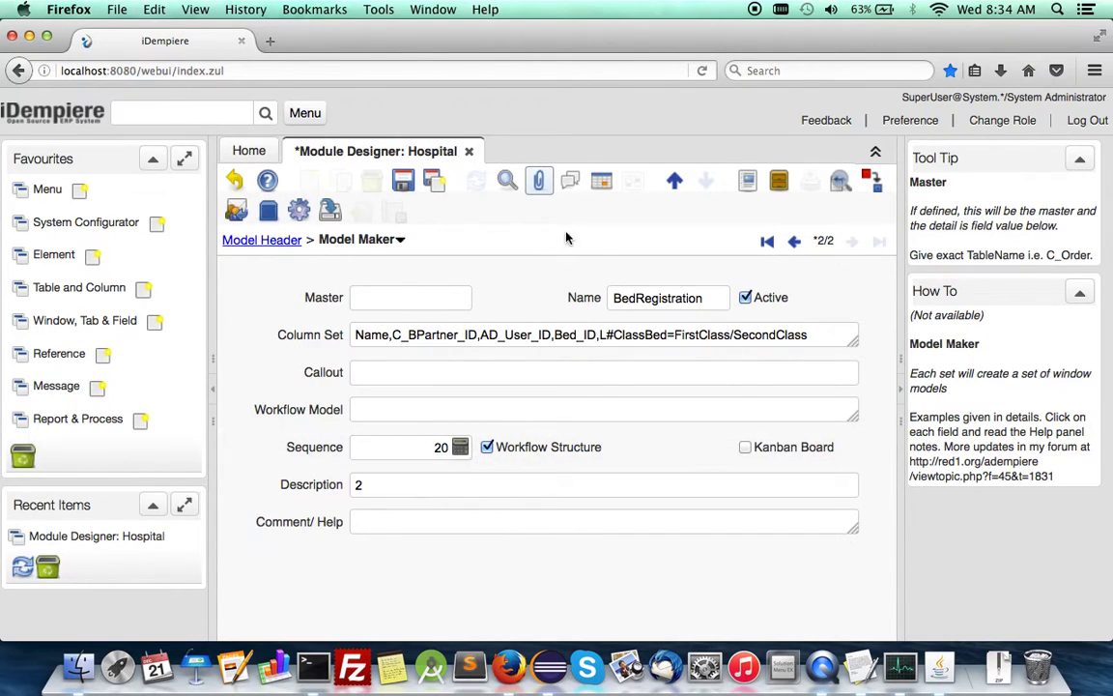
{"action": "left_click", "coordinate": [901, 390]}
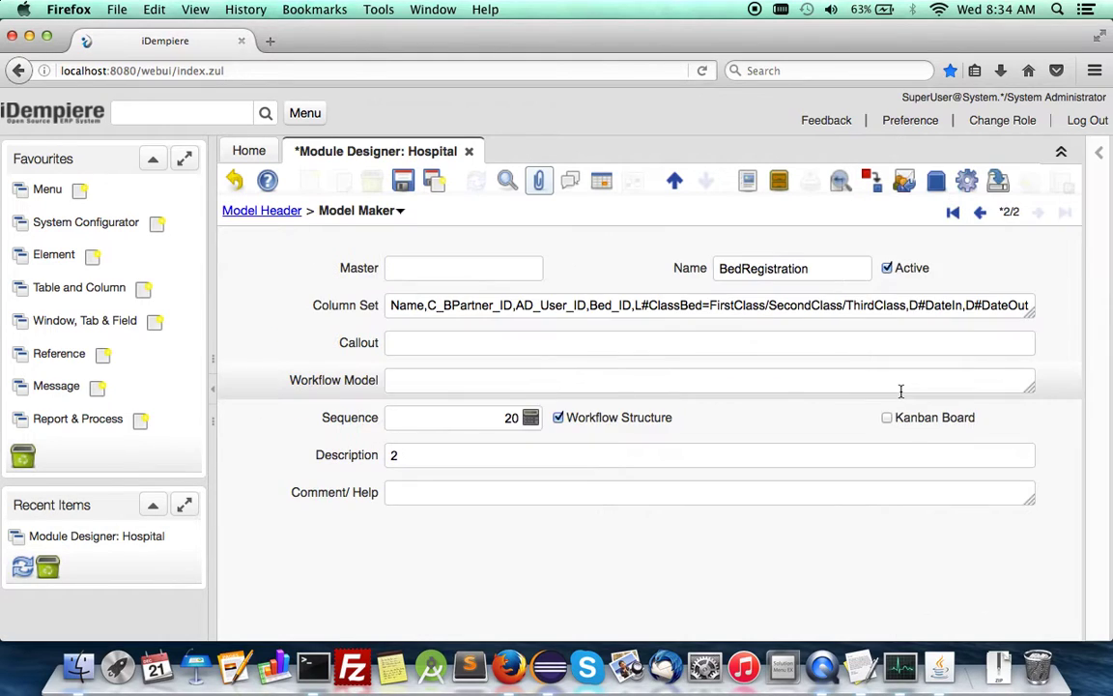
{"action": "left_click", "coordinate": [538, 184]}
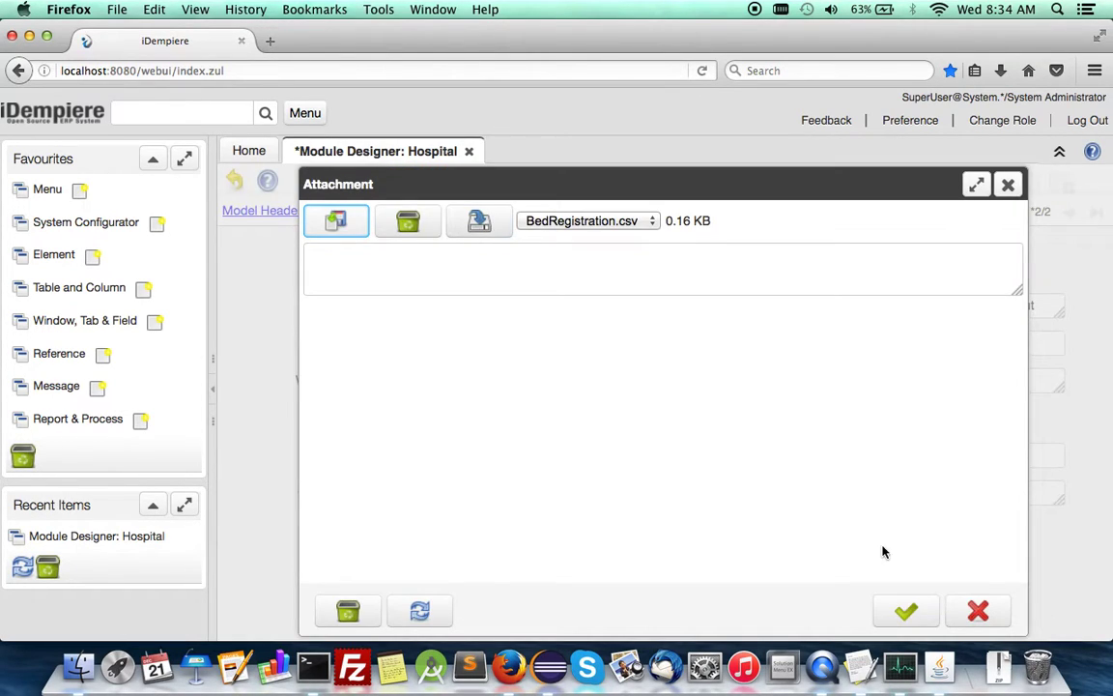
{"action": "left_click", "coordinate": [978, 612]}
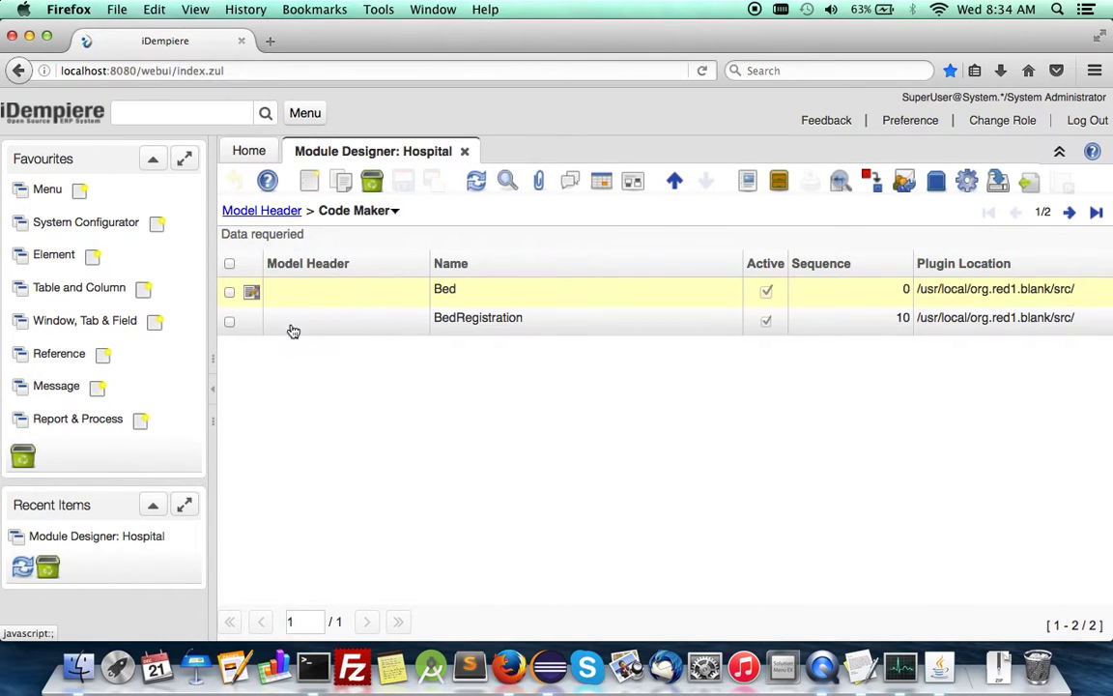
- Set BedRegistration's Generate Process to DoSomething, leave Process Parameters empty, and save
{"action": "left_click", "coordinate": [261, 323]}
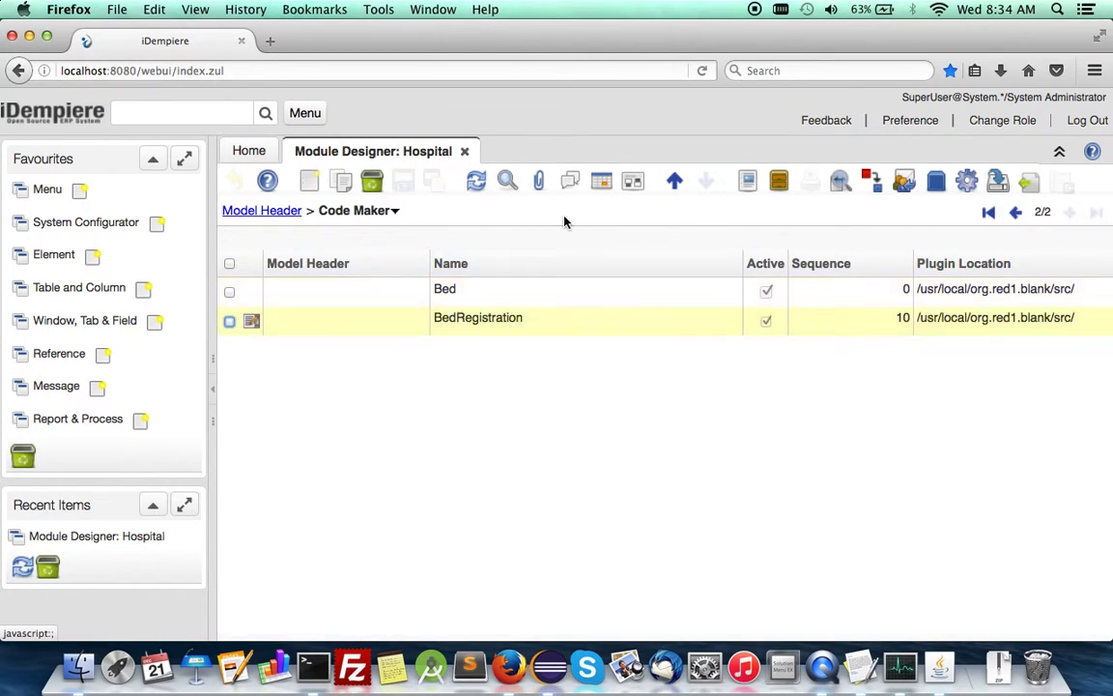
{"action": "left_click", "coordinate": [601, 181]}
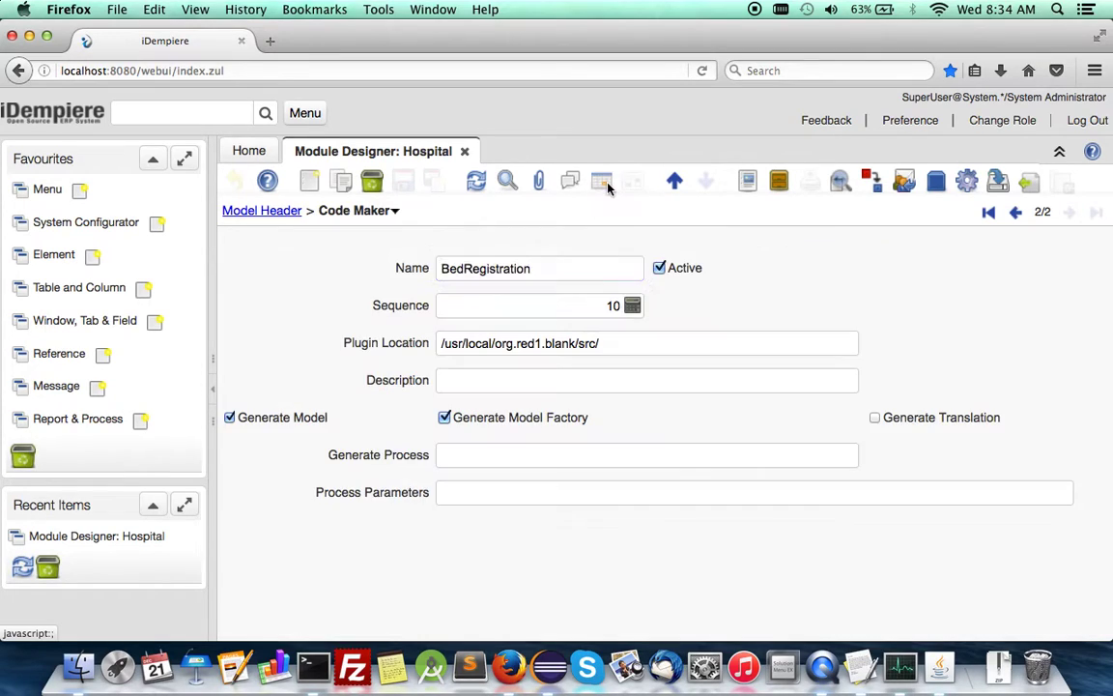
{"action": "left_click", "coordinate": [506, 458]}
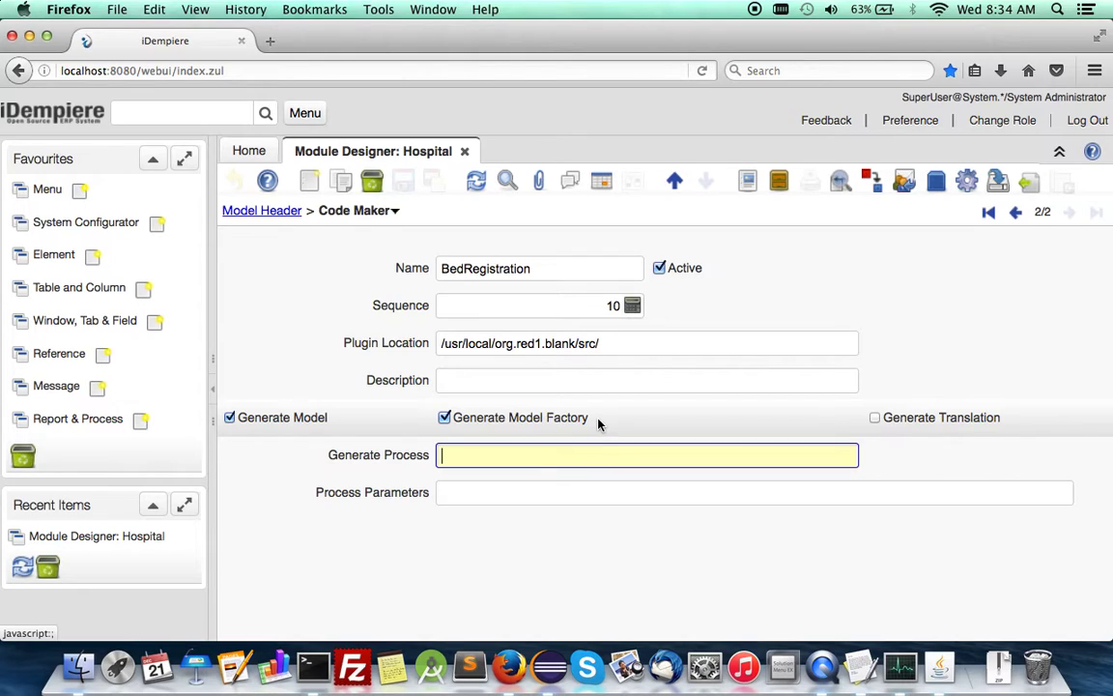
{"action": "type", "text": "DoSom"}
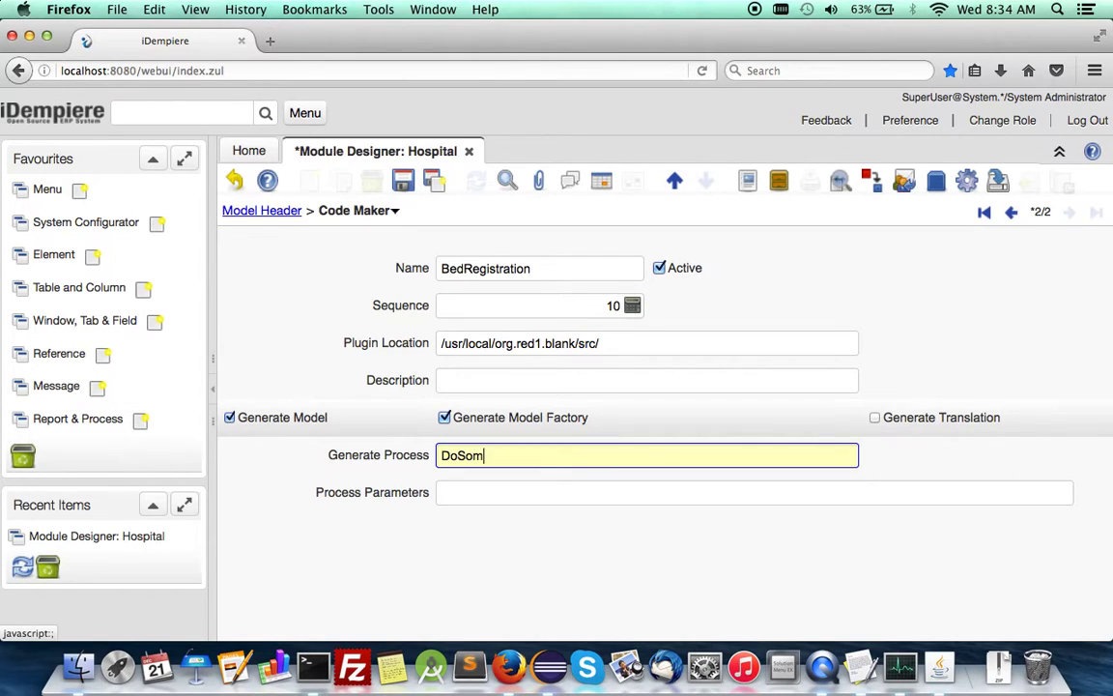
{"action": "type", "text": "ething"}
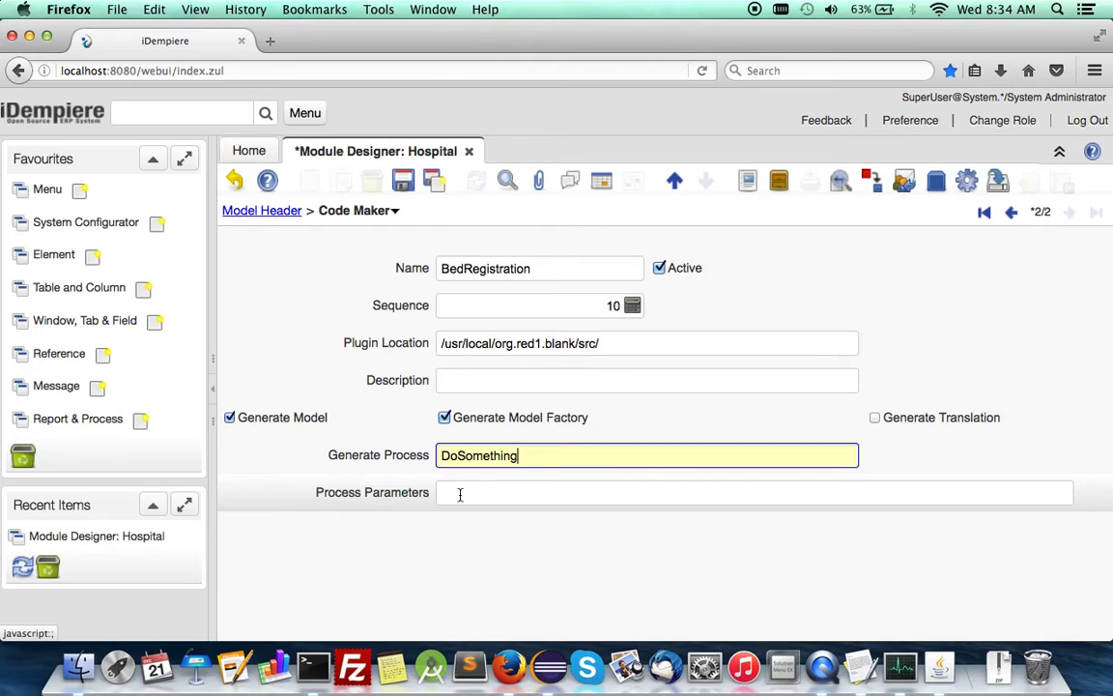
{"action": "left_click", "coordinate": [460, 494]}
{"action": "type", "text": "C_"}
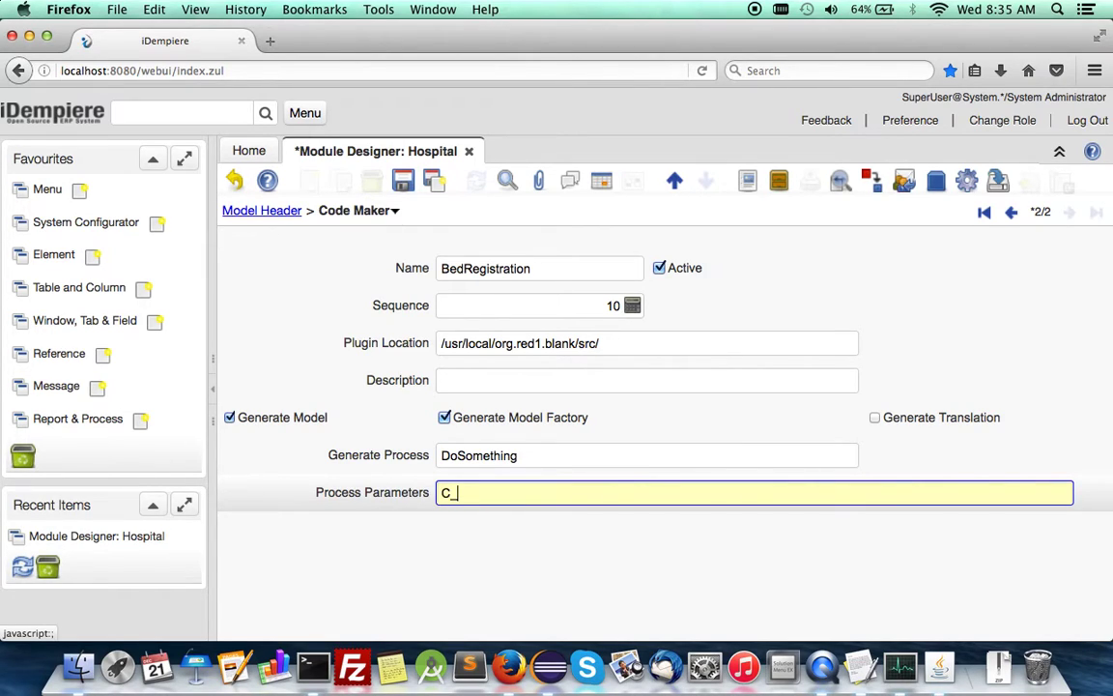
{"action": "type", "text": "BPartnber_ID"}
{"action": "key", "text": "super+a"}
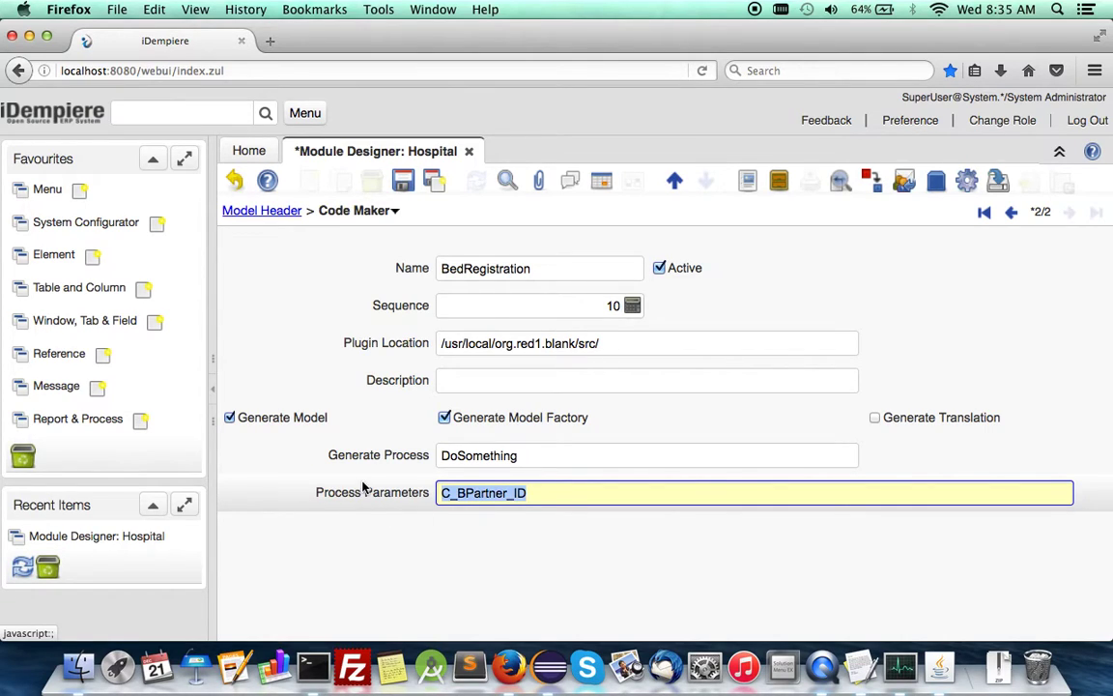
{"action": "key", "text": "BackSpace"}
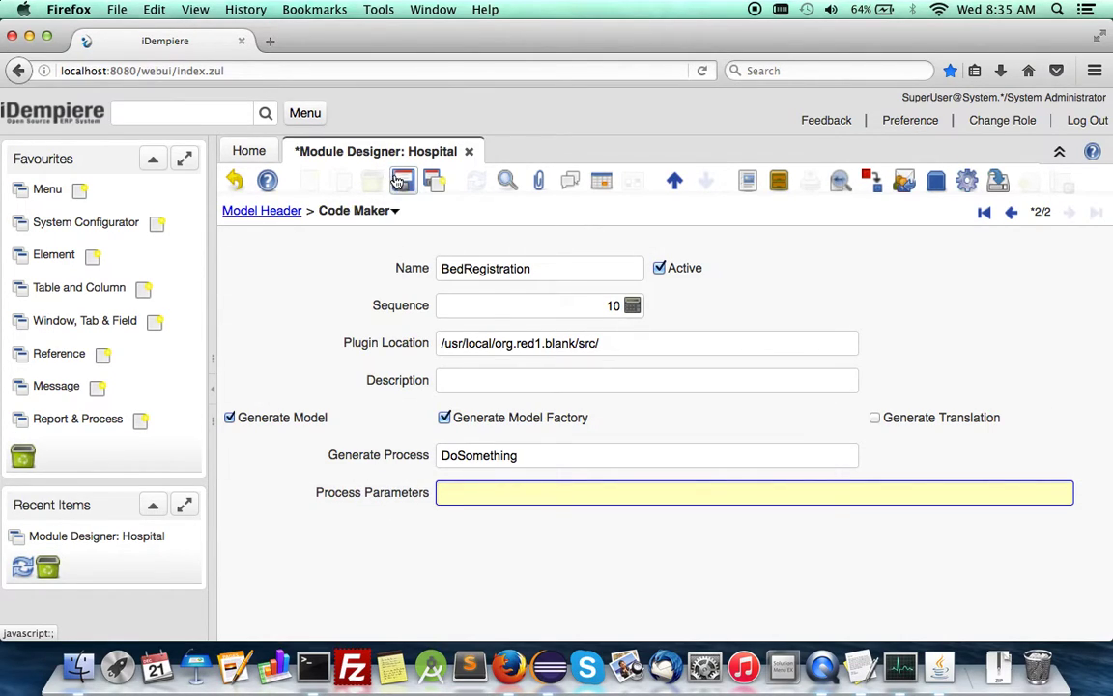
{"action": "left_click", "coordinate": [401, 181]}
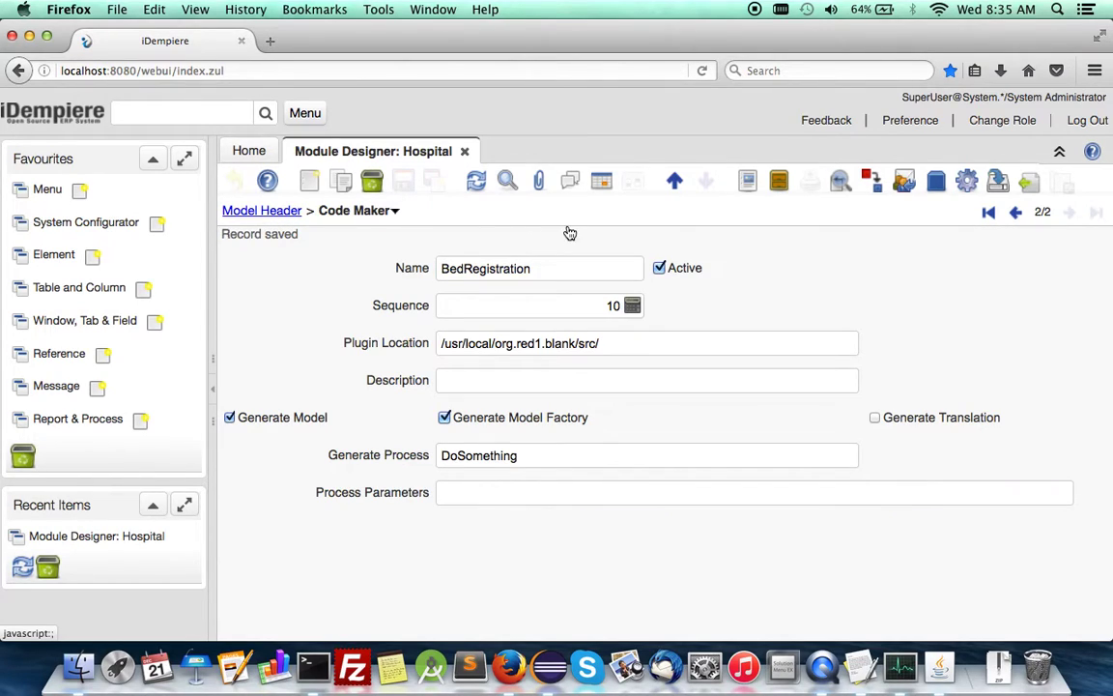
{"action": "left_click", "coordinate": [675, 181]}
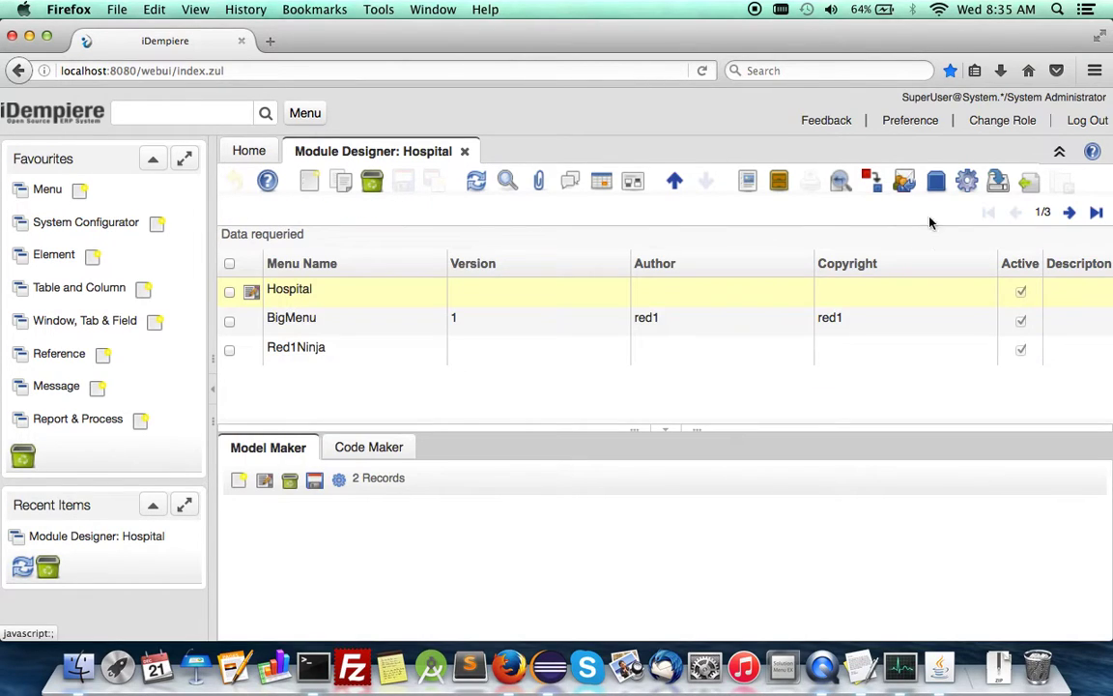
- Run Generate Module for Hospital, confirm the prompt, and switch to Eclipse
{"action": "left_click", "coordinate": [967, 182]}
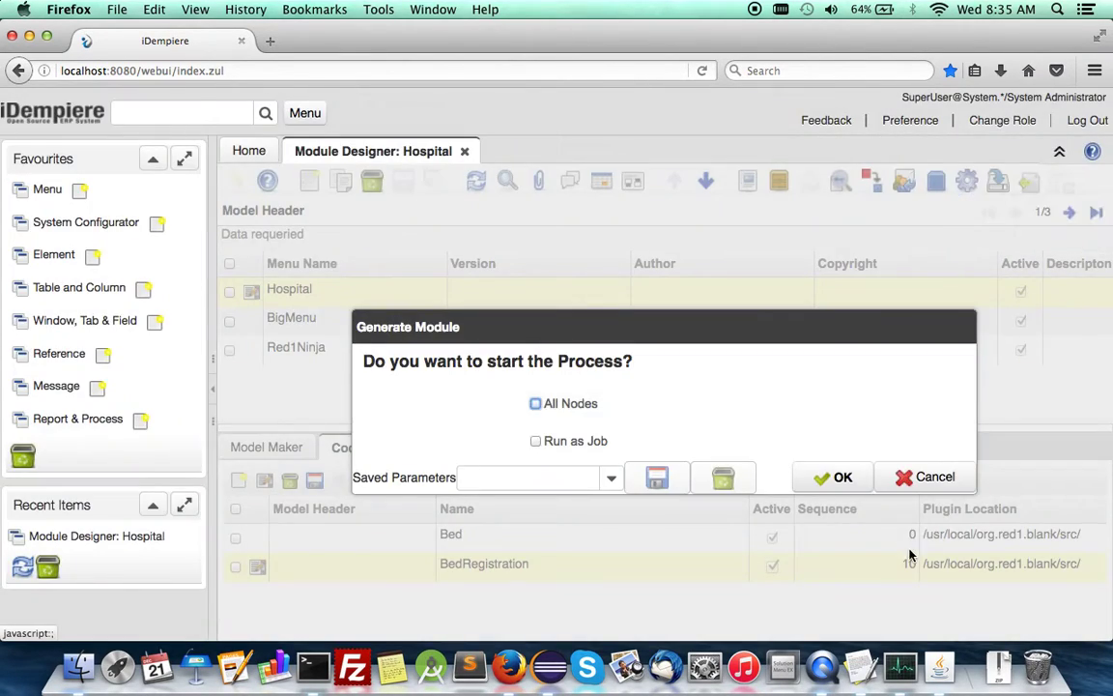
{"action": "left_click", "coordinate": [843, 474]}
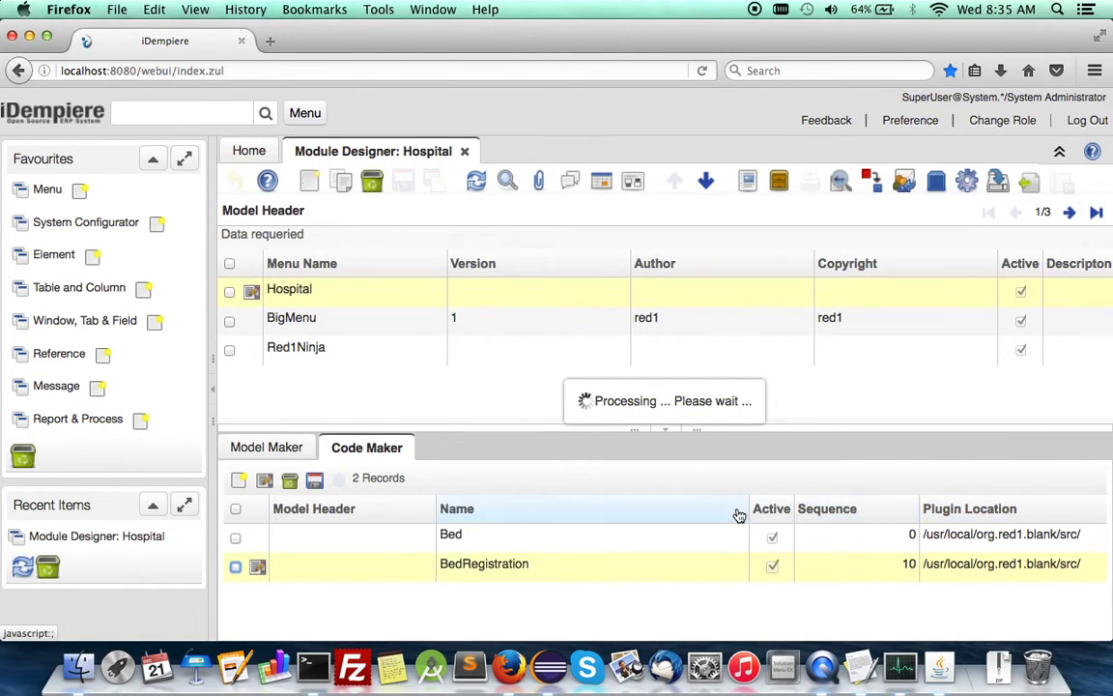
{"action": "left_click_drag", "start_coordinate": [733, 515], "coordinate": [590, 518]}
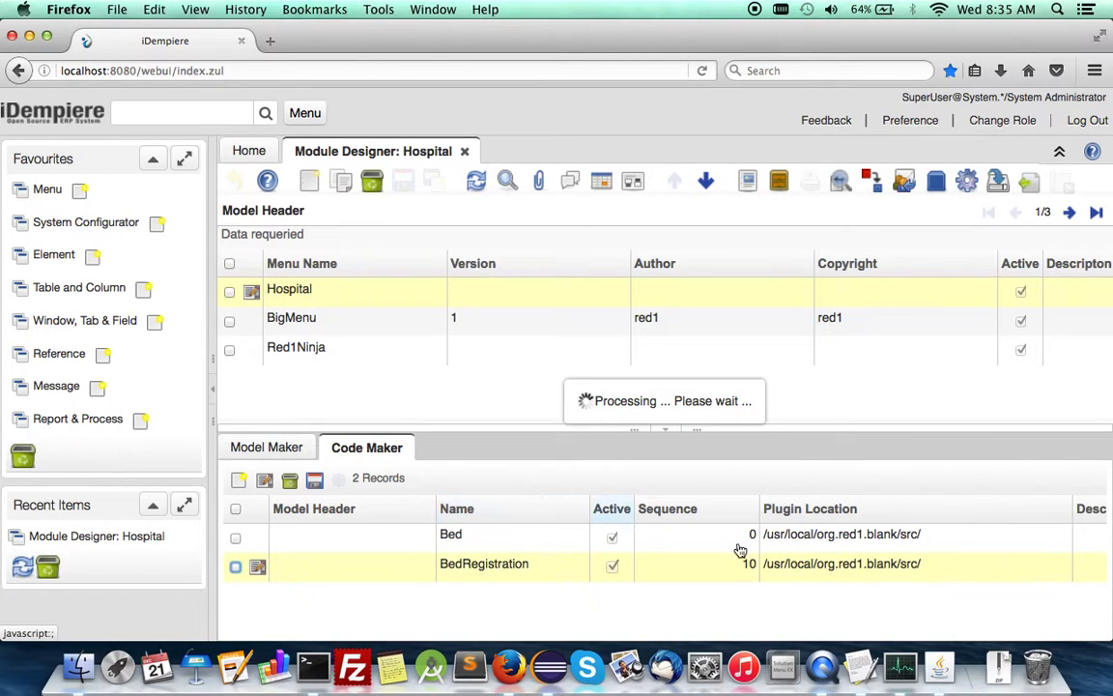
{"action": "left_click", "coordinate": [548, 666]}
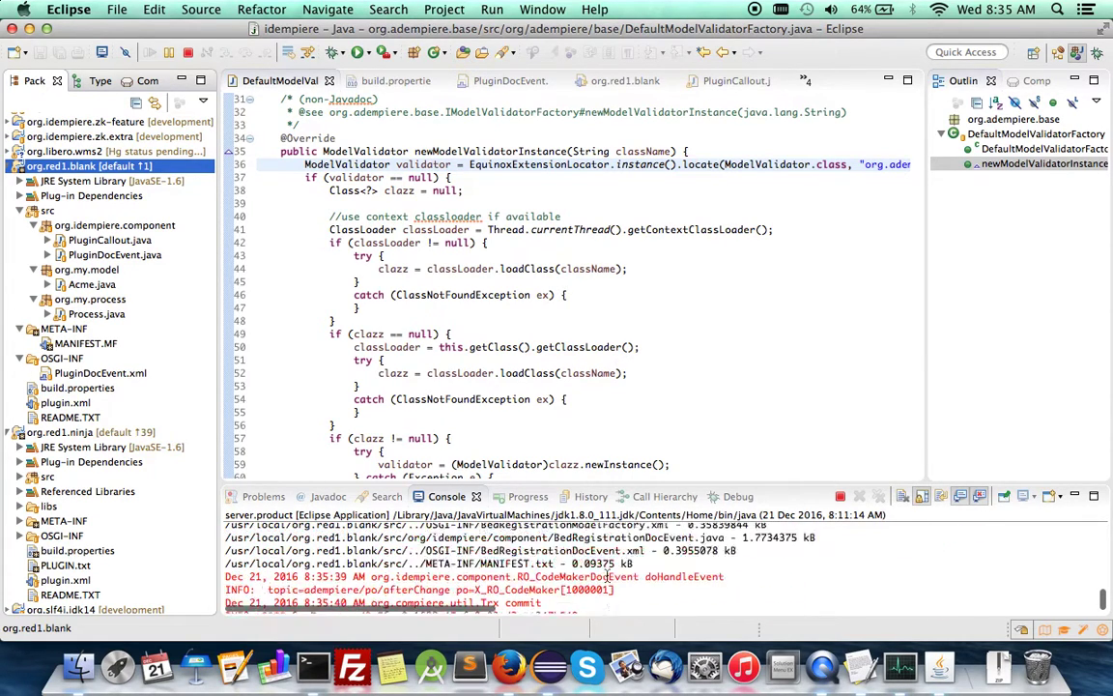
- Refresh the org.red1.blank project and run 'ss' in the Eclipse console
{"action": "right_click", "coordinate": [123, 170]}
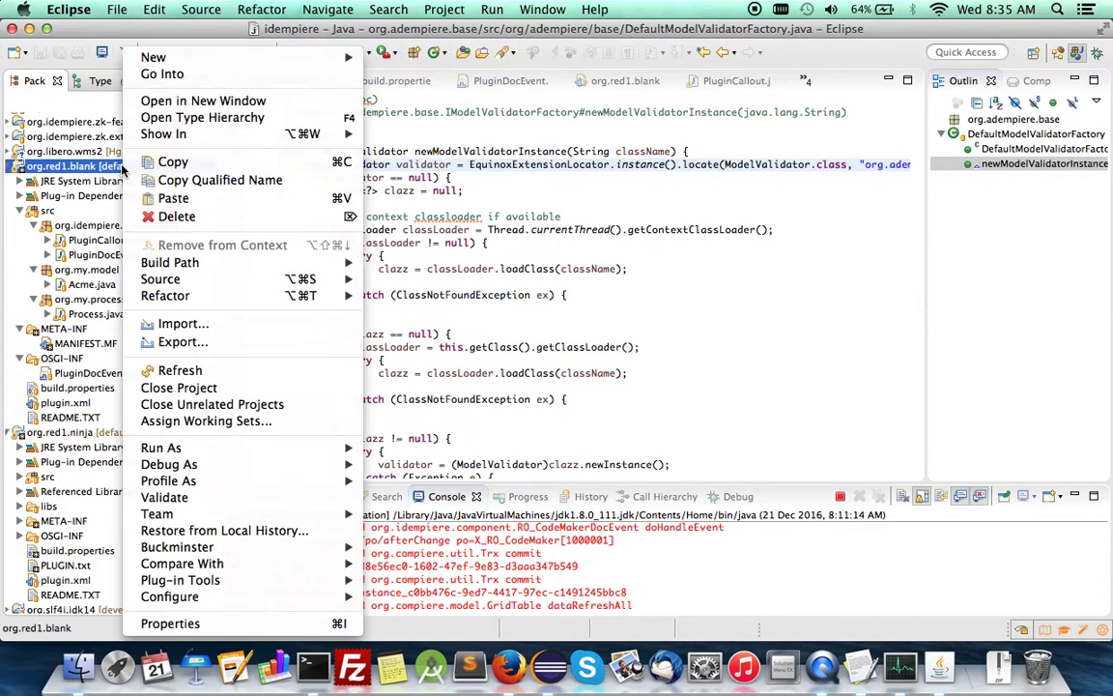
{"action": "left_click", "coordinate": [196, 371]}
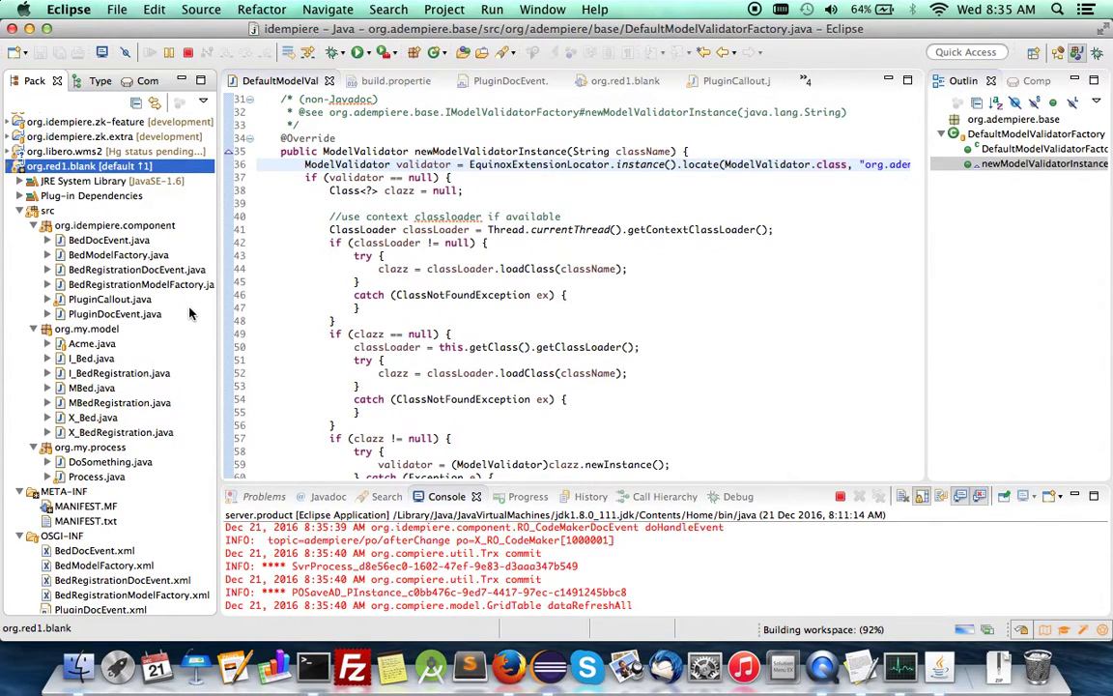
{"action": "left_click", "coordinate": [507, 658]}
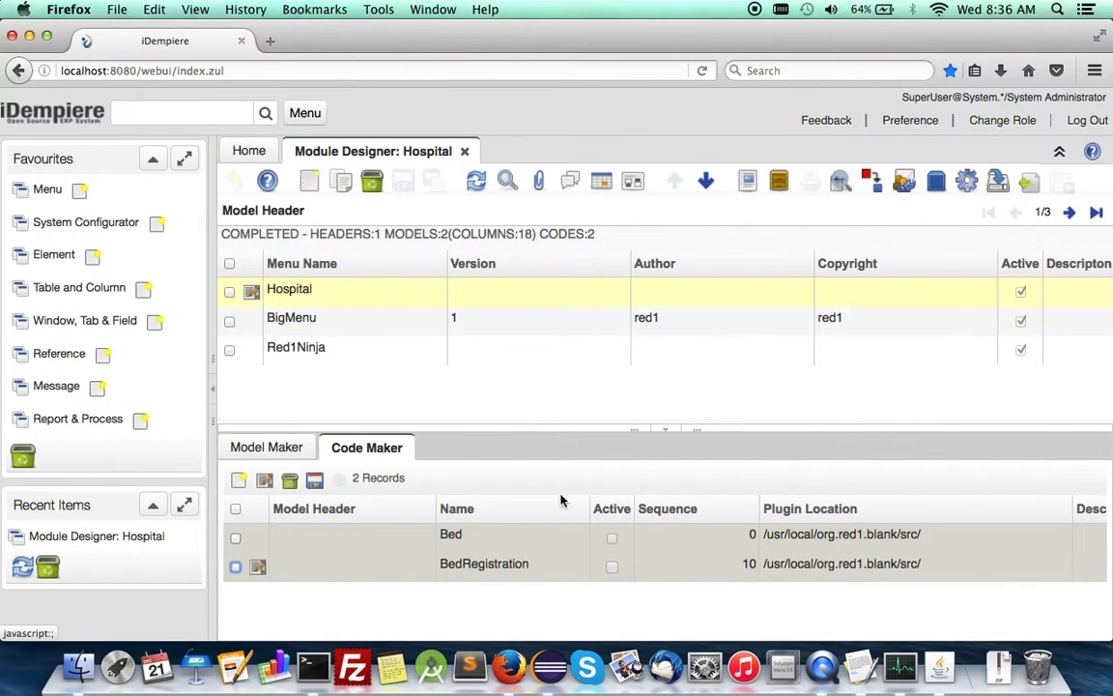
{"action": "left_click", "coordinate": [548, 668]}
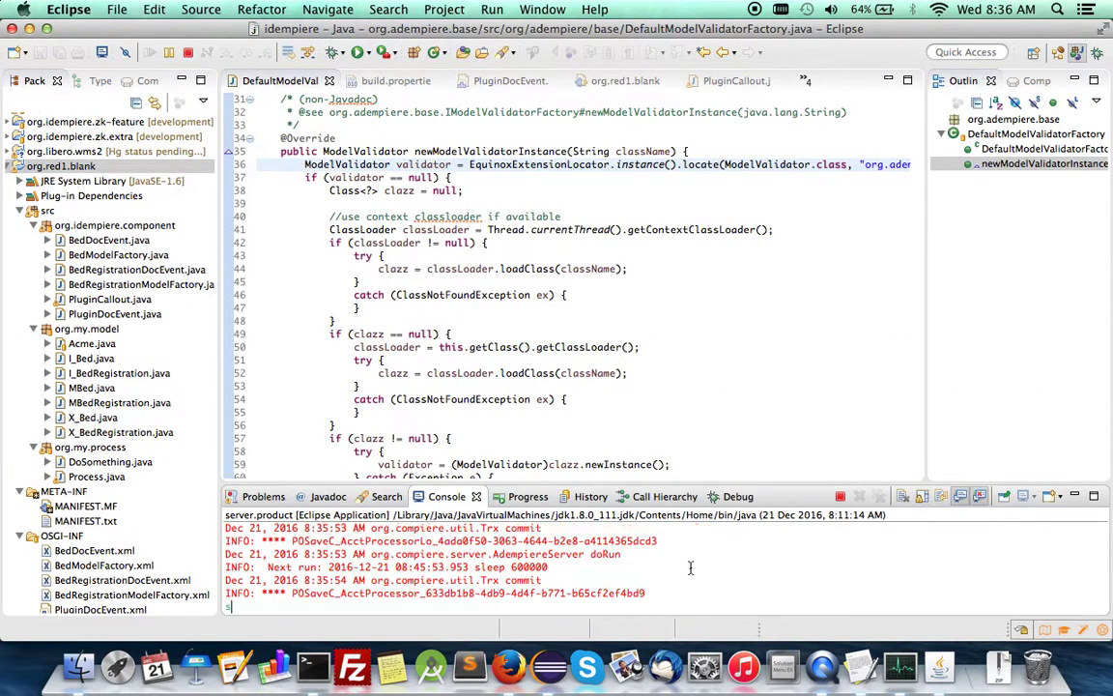
{"action": "type", "text": "s"}
{"action": "key", "text": "Return"}
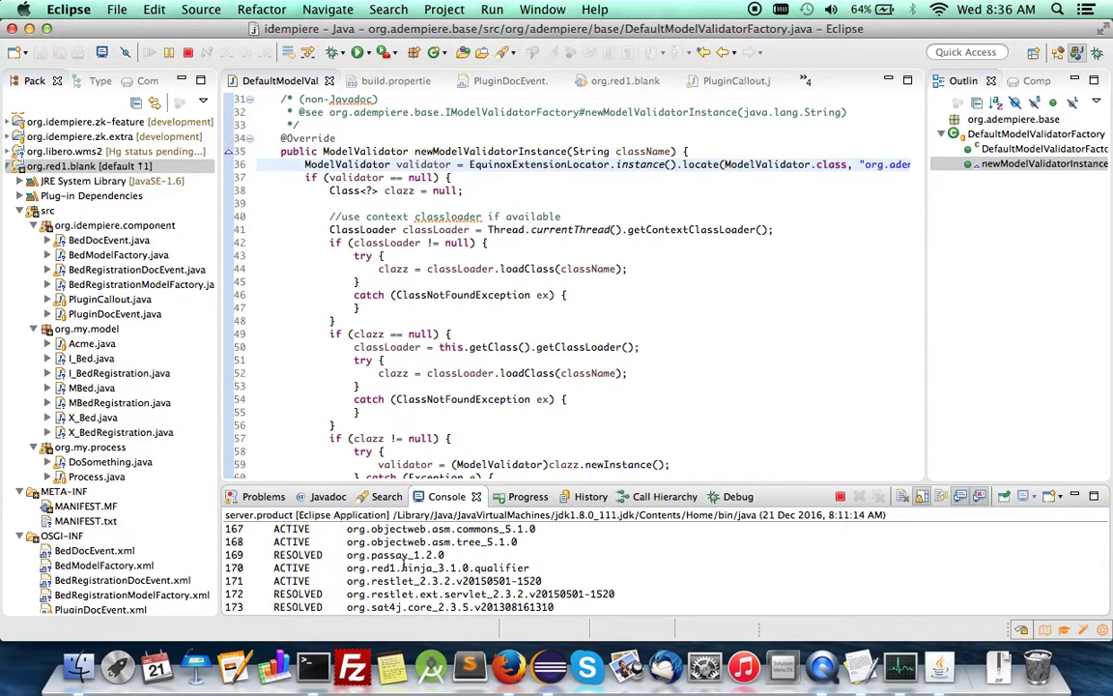
{"action": "left_click", "coordinate": [343, 56]}
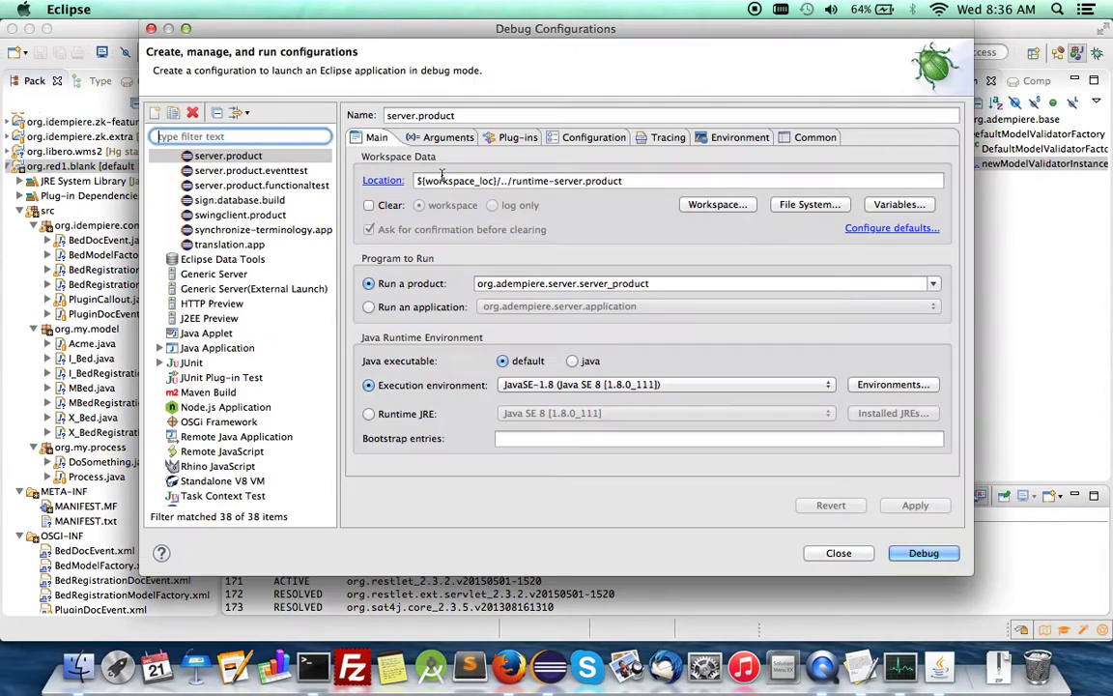
{"action": "left_click", "coordinate": [505, 140]}
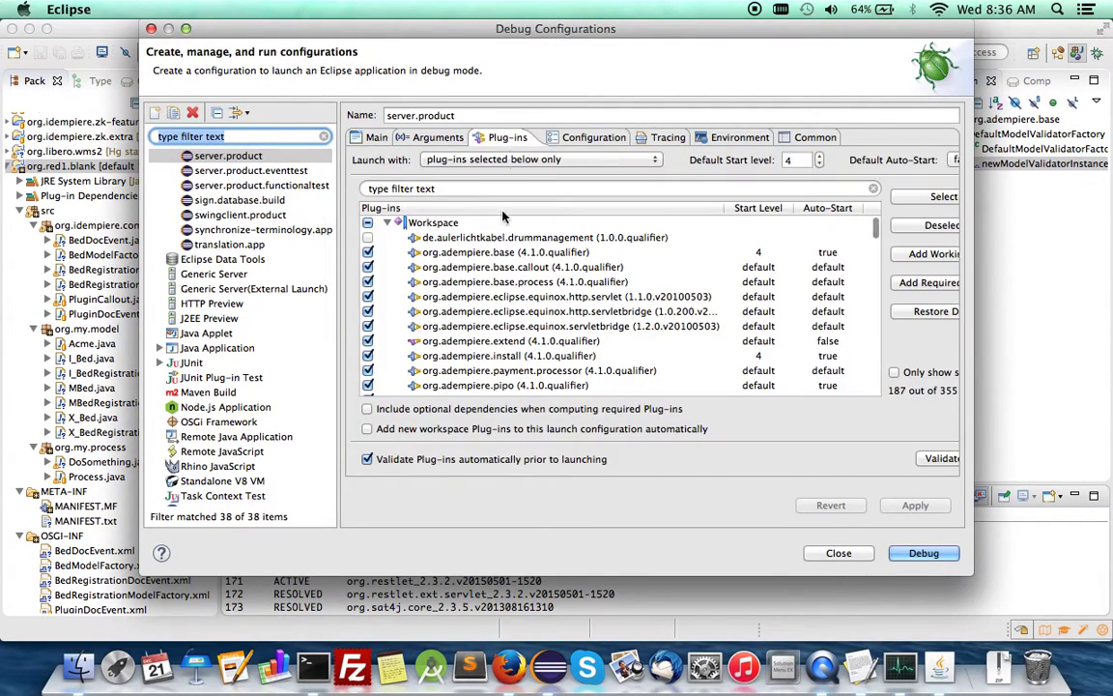
{"action": "scroll", "coordinate": [500, 325], "scroll_direction": "down", "scroll_amount": 10}
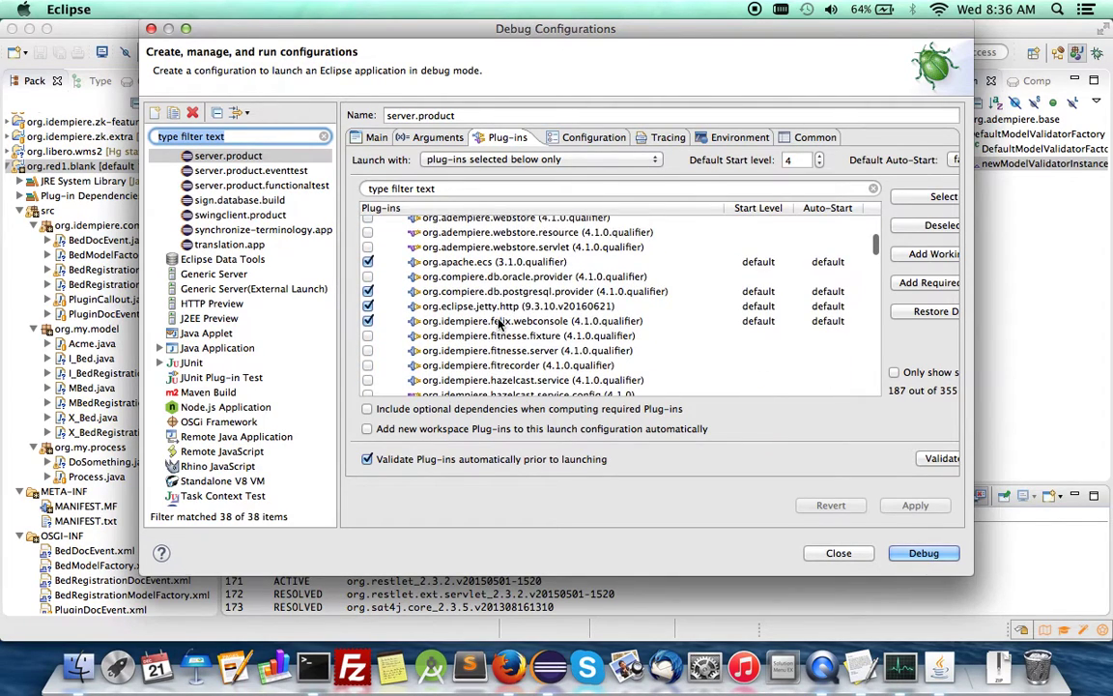
{"action": "scroll", "coordinate": [499, 326], "scroll_direction": "down", "scroll_amount": 3}
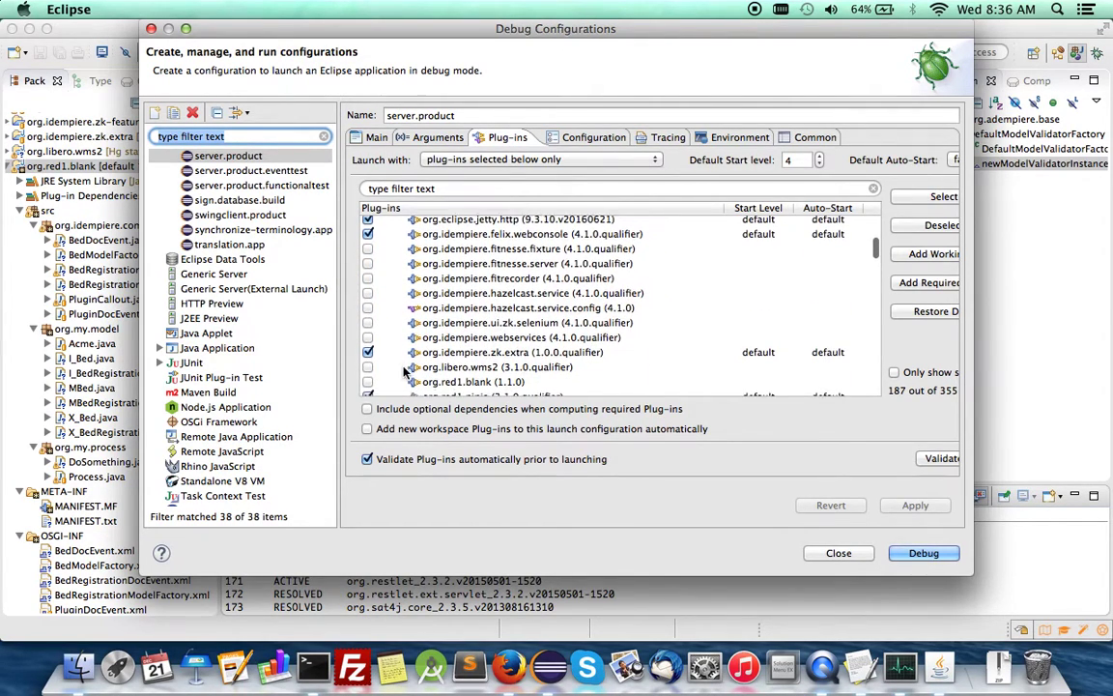
{"action": "scroll", "coordinate": [404, 372], "scroll_direction": "down", "scroll_amount": 1}
{"action": "left_click", "coordinate": [368, 369]}
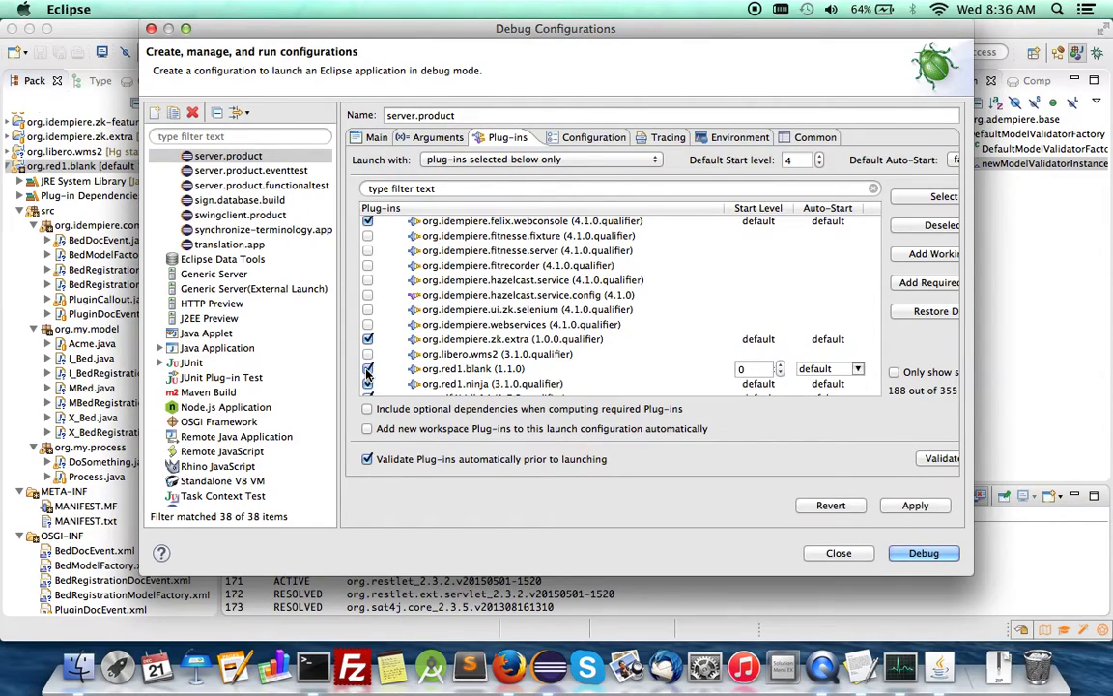
{"action": "left_click", "coordinate": [830, 506]}
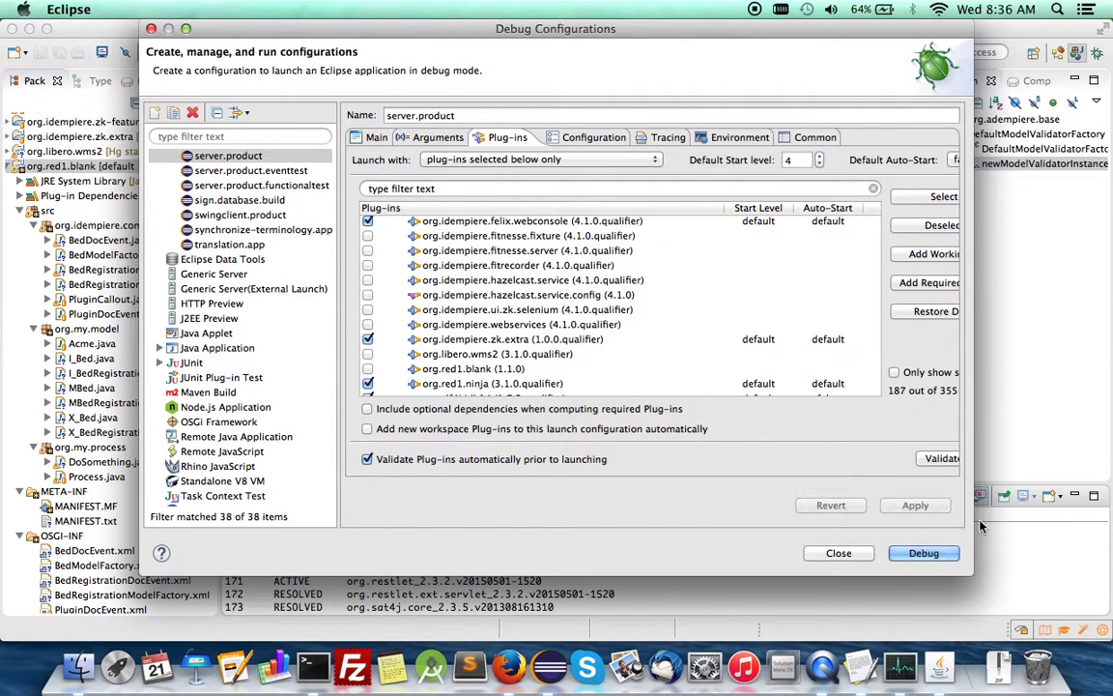
{"action": "left_click", "coordinate": [839, 554]}
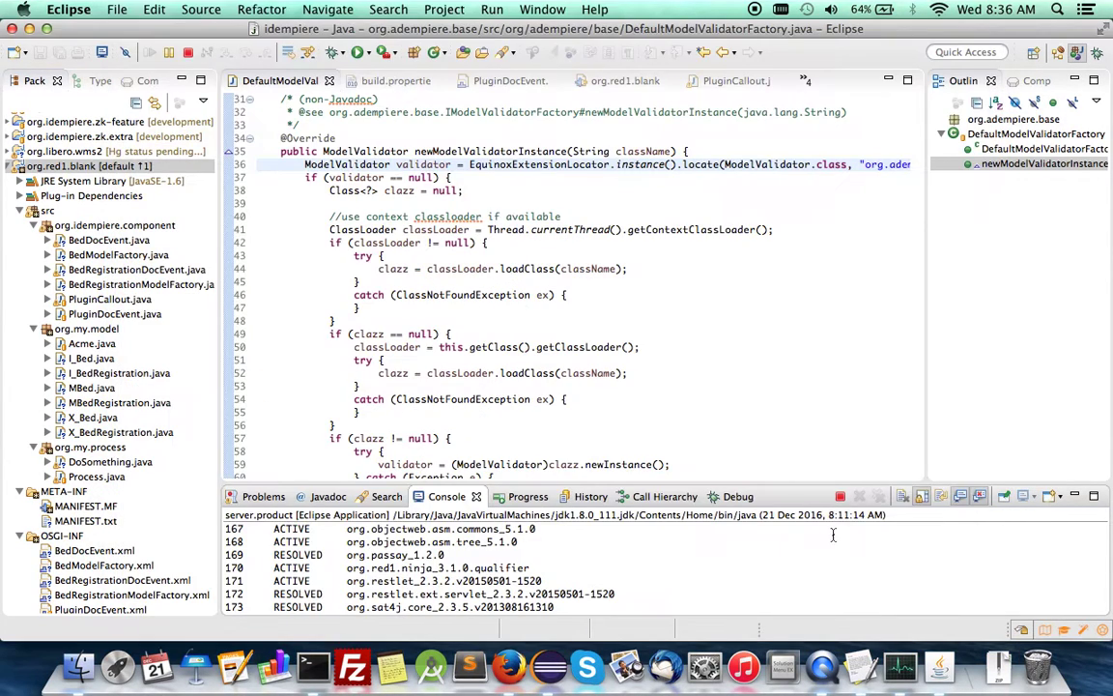
{"action": "left_click", "coordinate": [508, 667]}
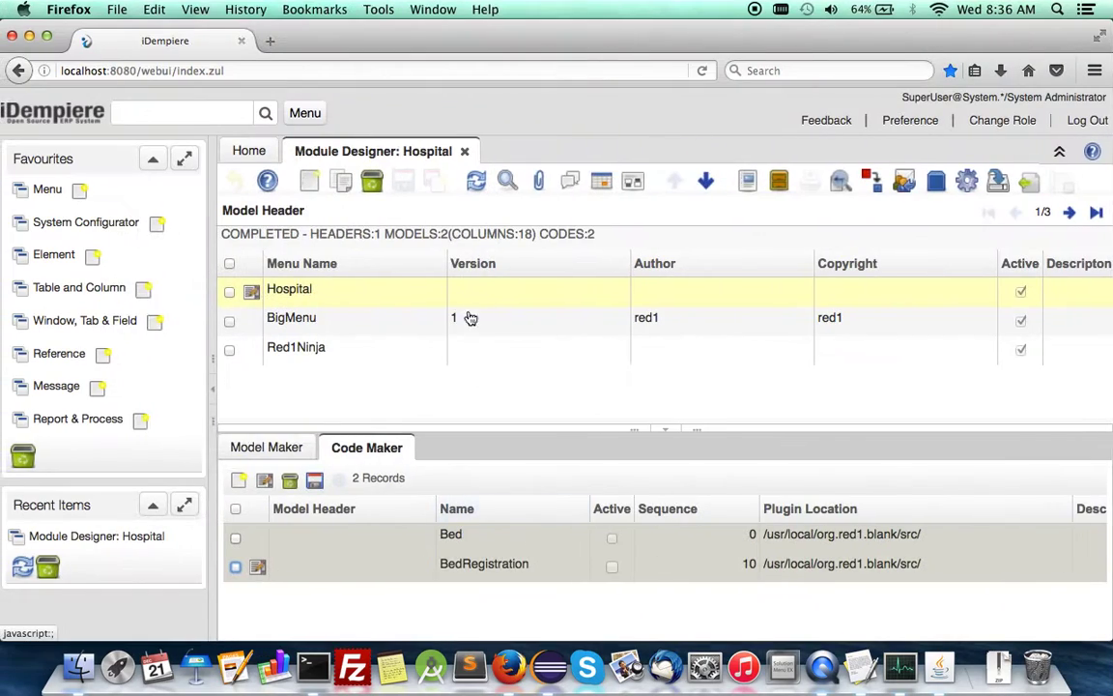
- Check the org.red1.ninja Pack In record, then open the Menu window
{"action": "left_click", "coordinate": [209, 105]}
{"action": "type", "text": "pack in"}
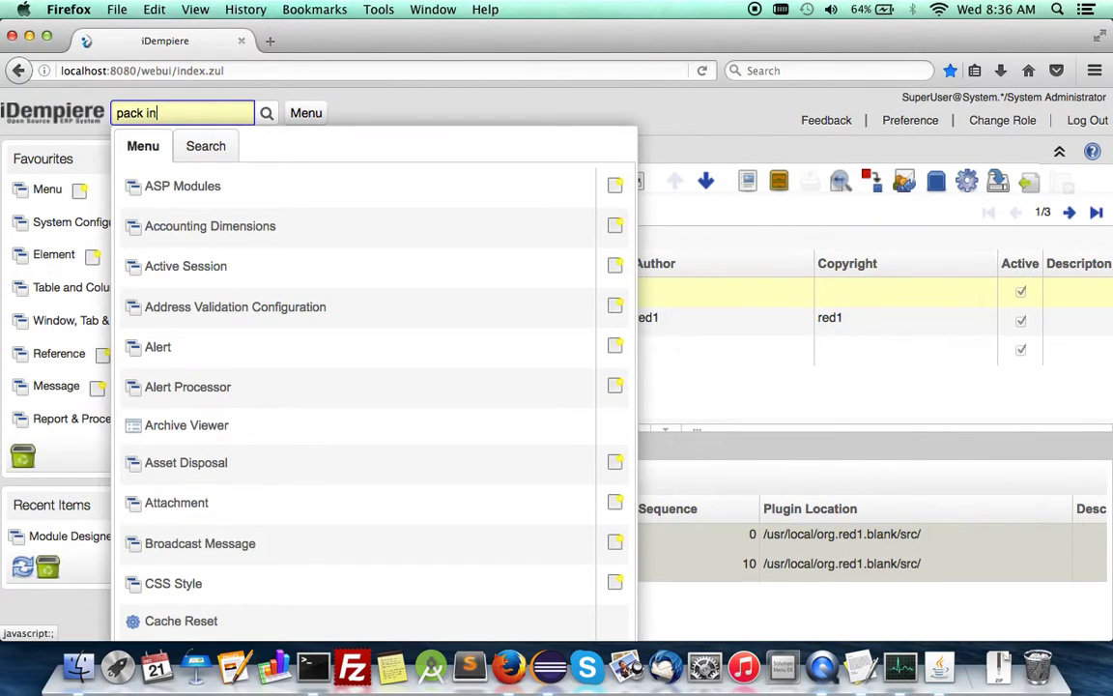
{"action": "left_click", "coordinate": [192, 188]}
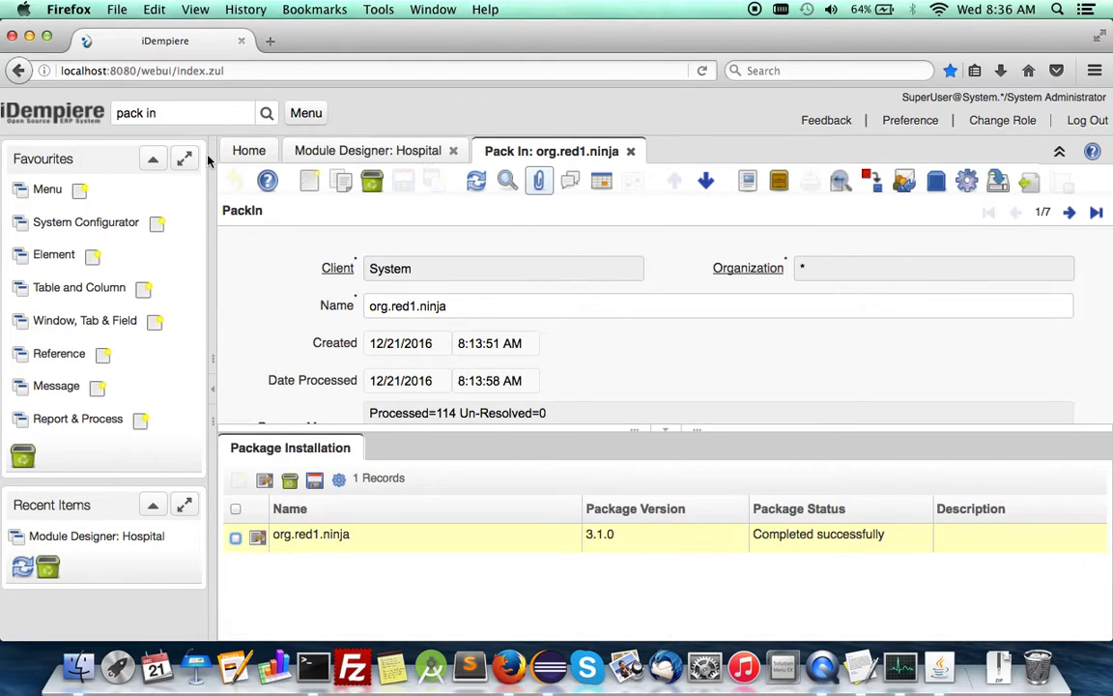
{"action": "left_click", "coordinate": [632, 156]}
{"action": "left_click", "coordinate": [163, 113]}
{"action": "key", "text": "BackSpace"}
{"action": "key", "text": "BackSpace"}
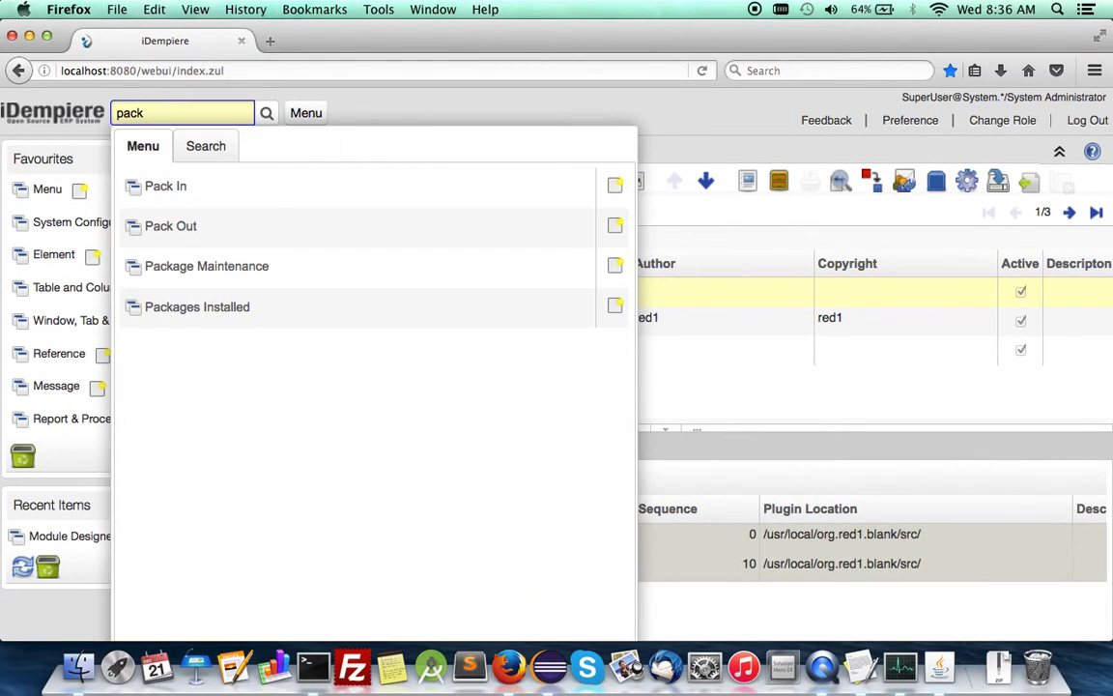
{"action": "left_click", "coordinate": [47, 190]}
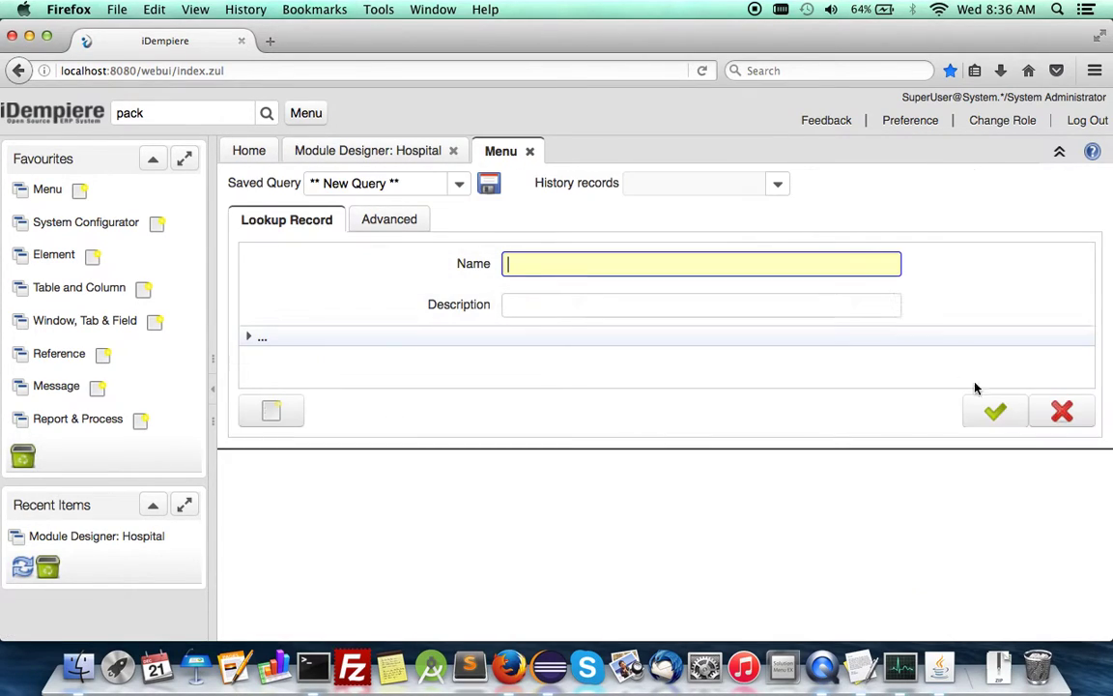
- Move Do Something into the Hospital menu folder beside Bed and Bed Registration
{"action": "left_click", "coordinate": [1004, 416]}
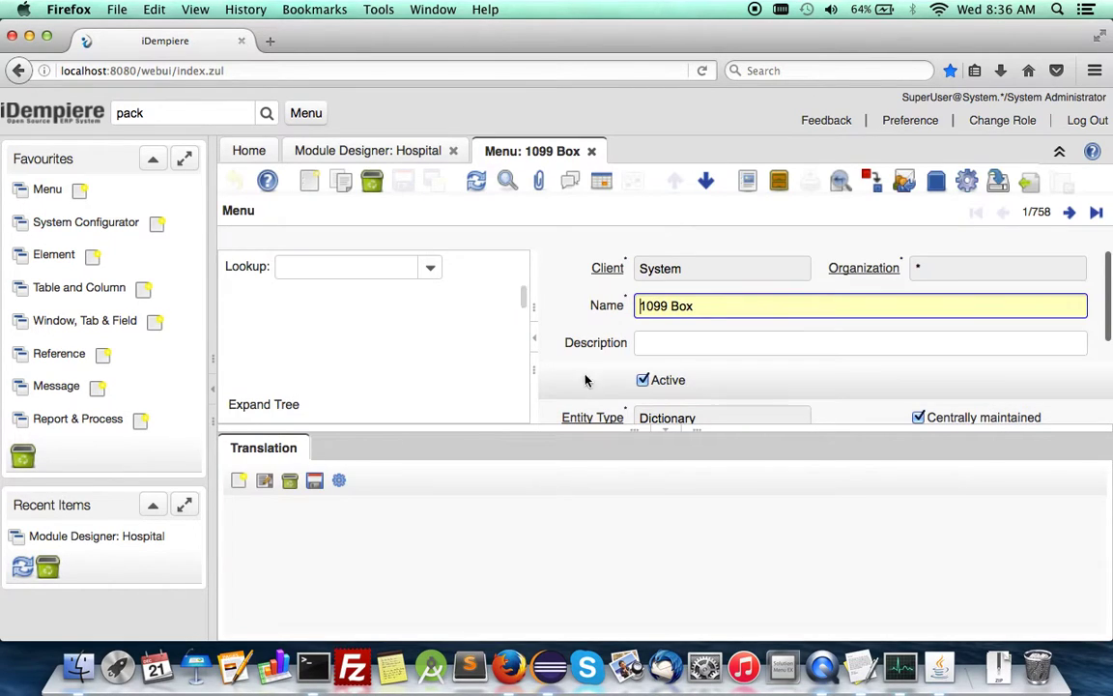
{"action": "left_click_drag", "start_coordinate": [402, 432], "coordinate": [399, 547]}
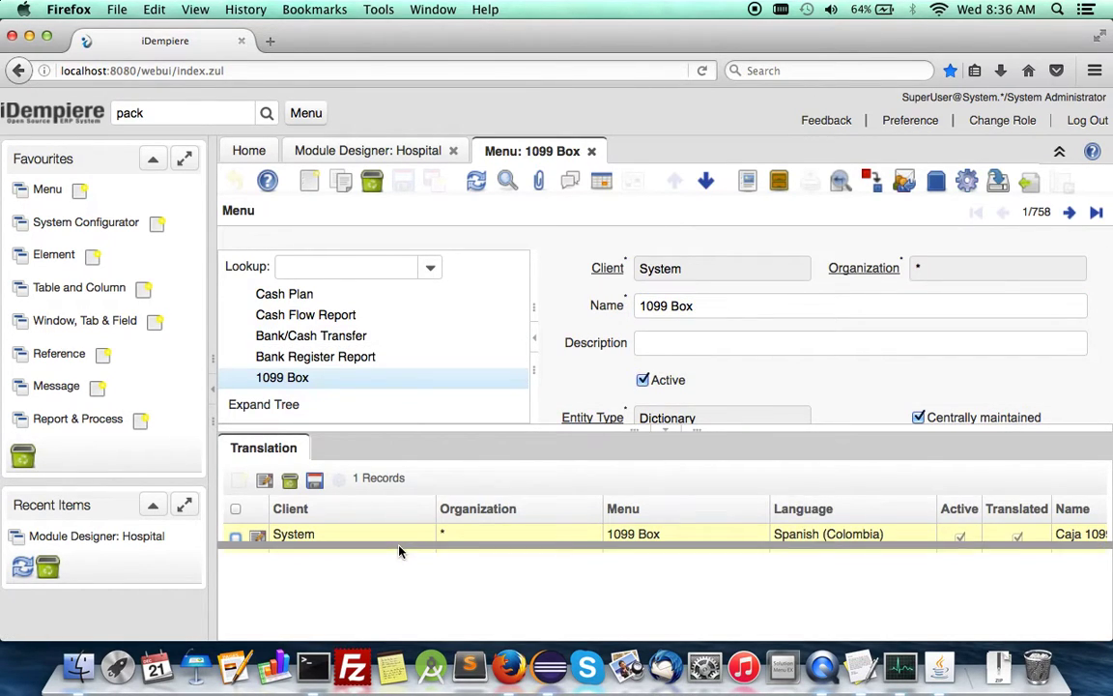
{"action": "scroll", "coordinate": [411, 432], "scroll_direction": "down", "scroll_amount": 10}
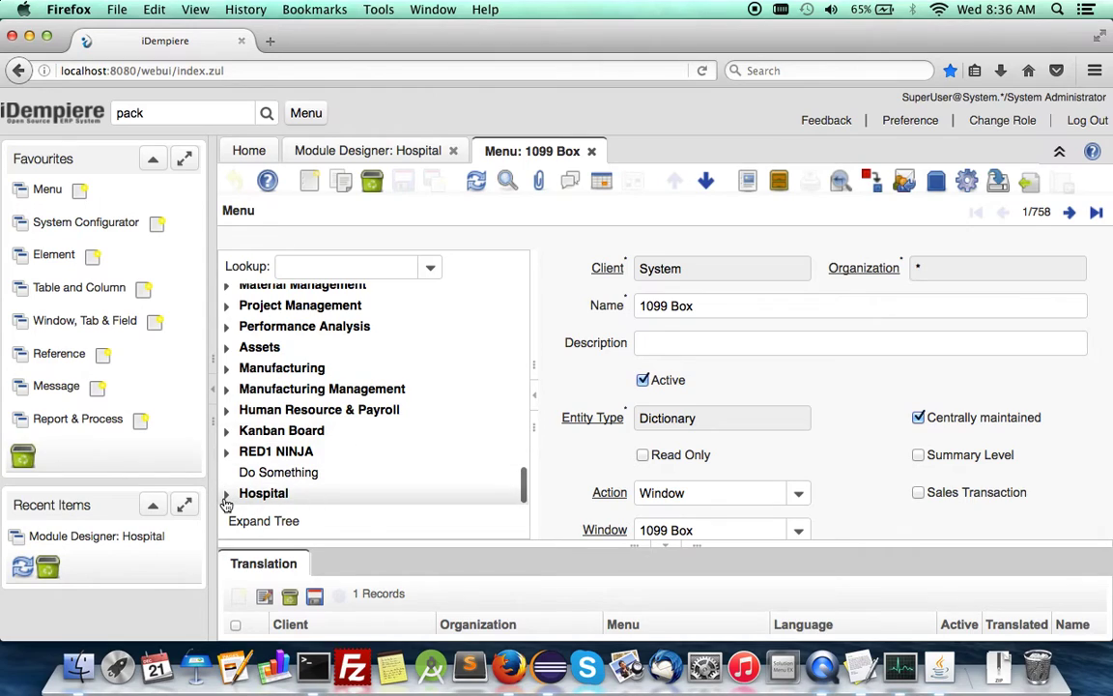
{"action": "left_click", "coordinate": [226, 493]}
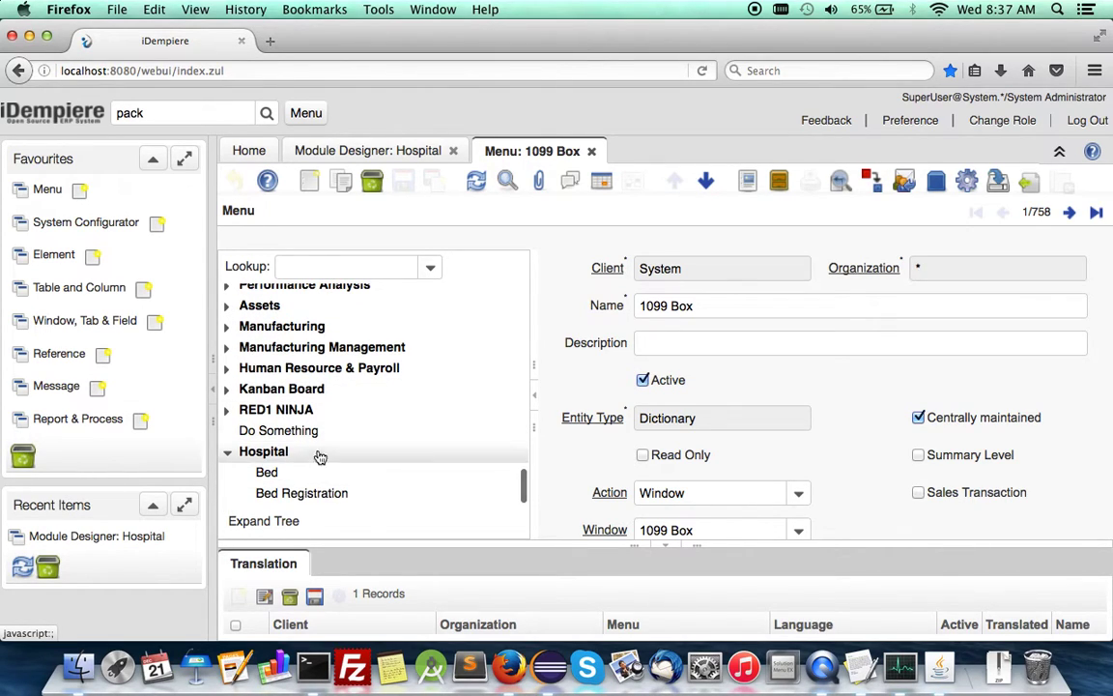
{"action": "left_click_drag", "start_coordinate": [283, 434], "coordinate": [306, 483]}
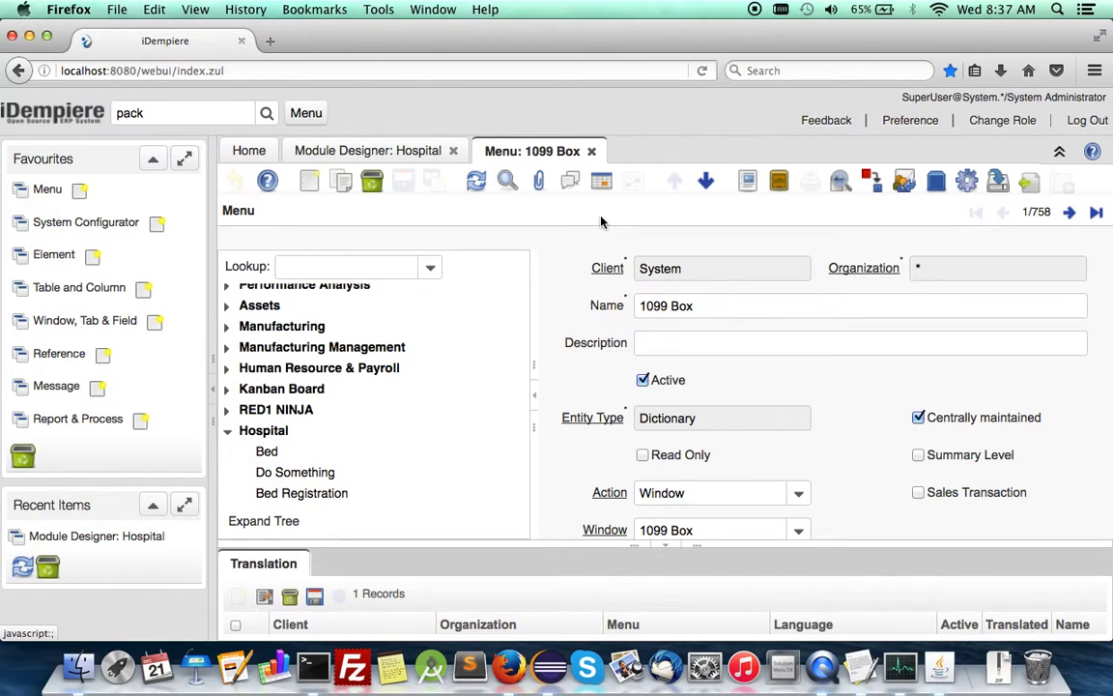
{"action": "left_click", "coordinate": [159, 113]}
- Create and save a new Hospital export package in Pack Out
{"action": "type", "text": "o"}
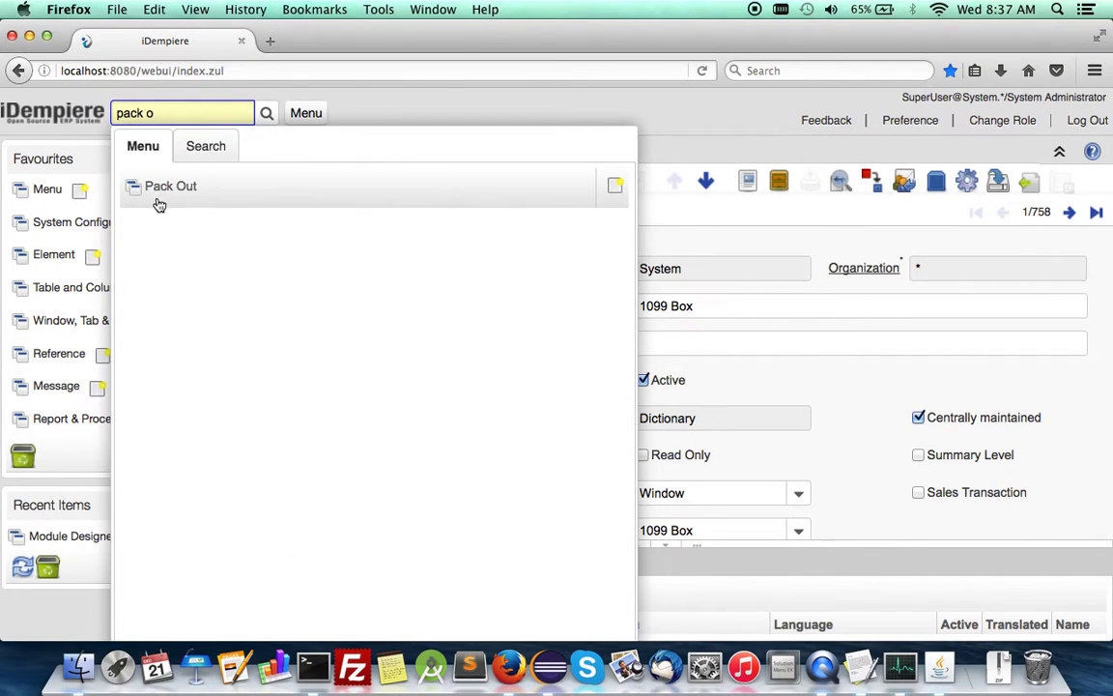
{"action": "left_click", "coordinate": [162, 196]}
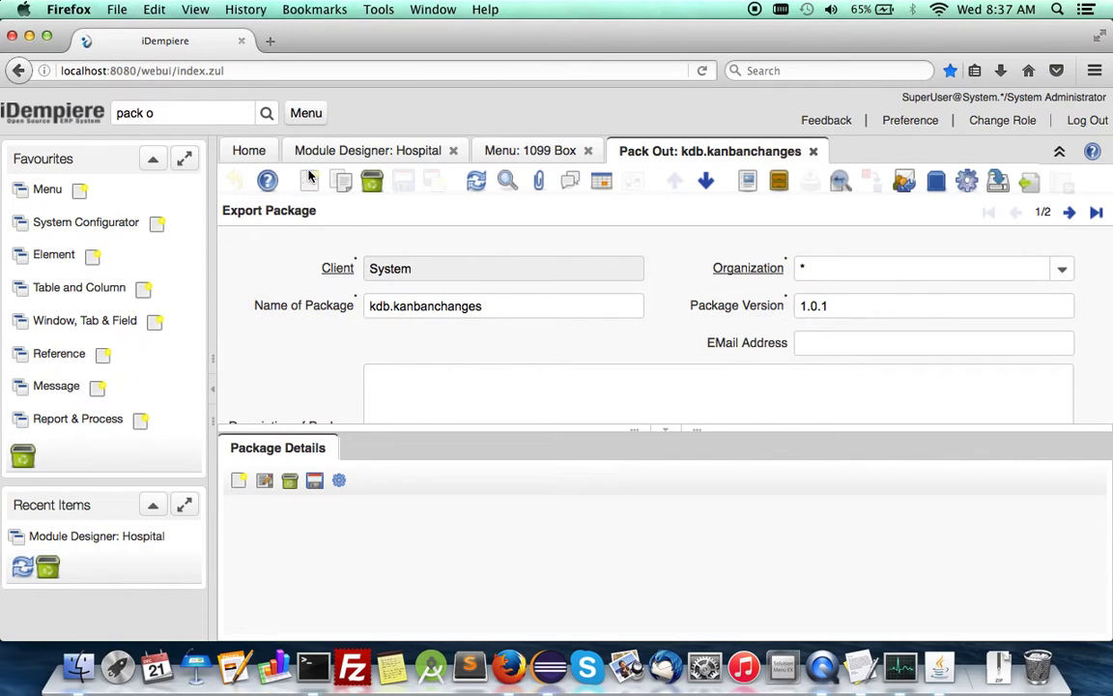
{"action": "key", "text": "alt+n"}
{"action": "left_click", "coordinate": [470, 301]}
{"action": "type", "text": "Hospital"}
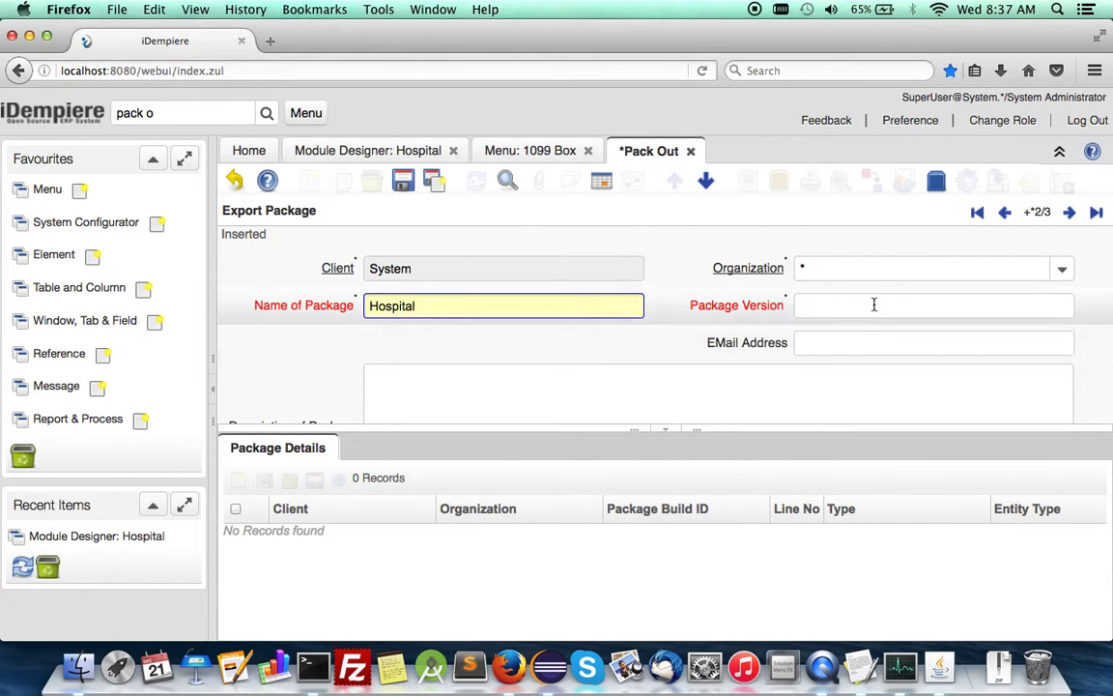
{"action": "left_click", "coordinate": [873, 305]}
{"action": "type", "text": "1"}
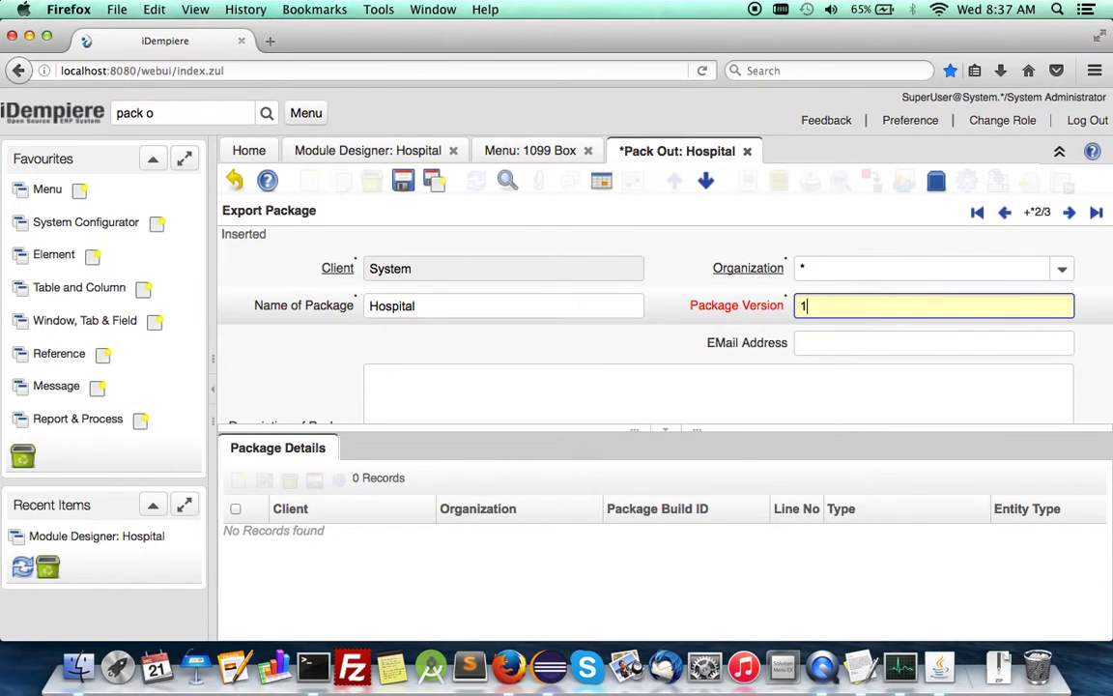
{"action": "left_click", "coordinate": [403, 181]}
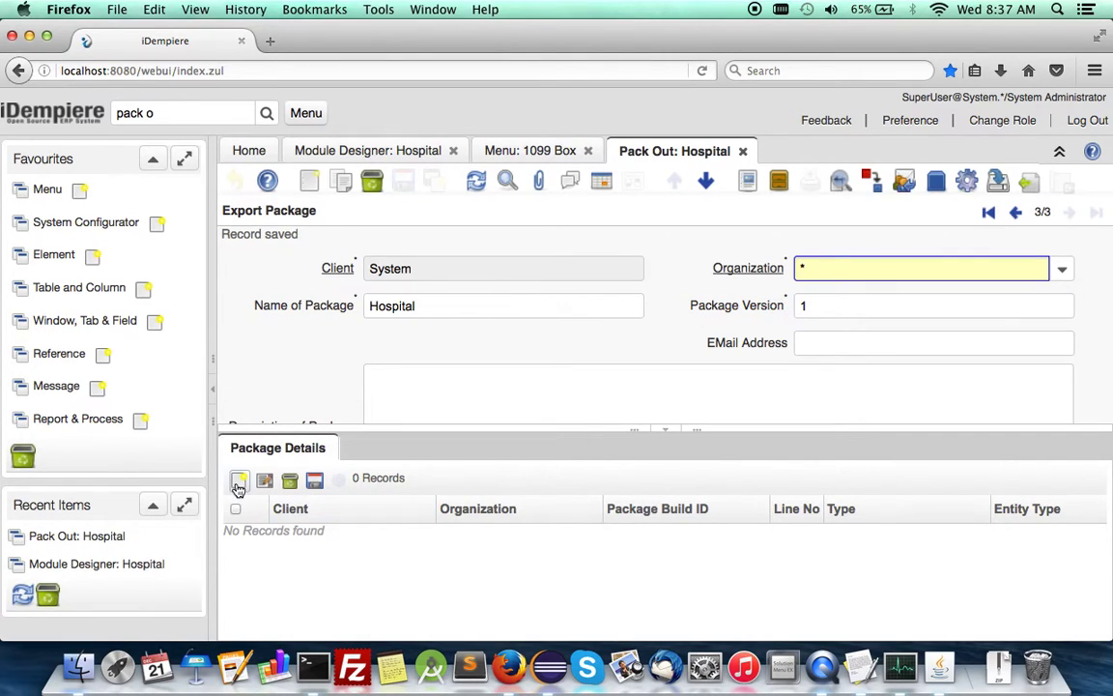
- Add and save a detail line of type Application or Module for Menu Hospital
{"action": "left_click", "coordinate": [237, 481]}
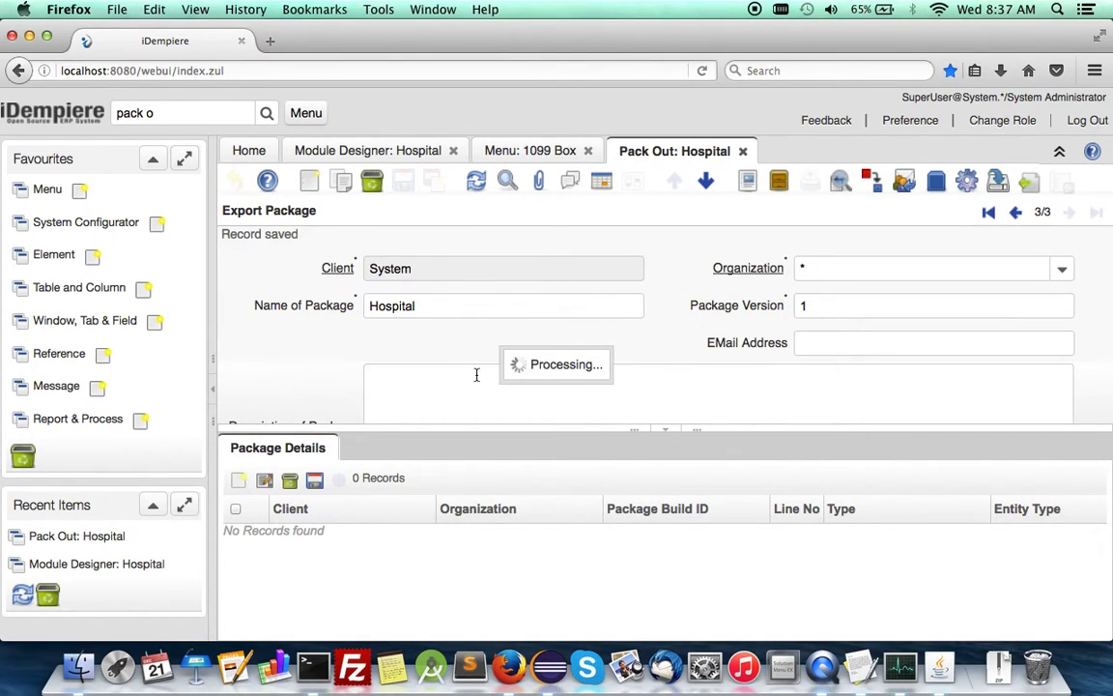
{"action": "left_click", "coordinate": [412, 379]}
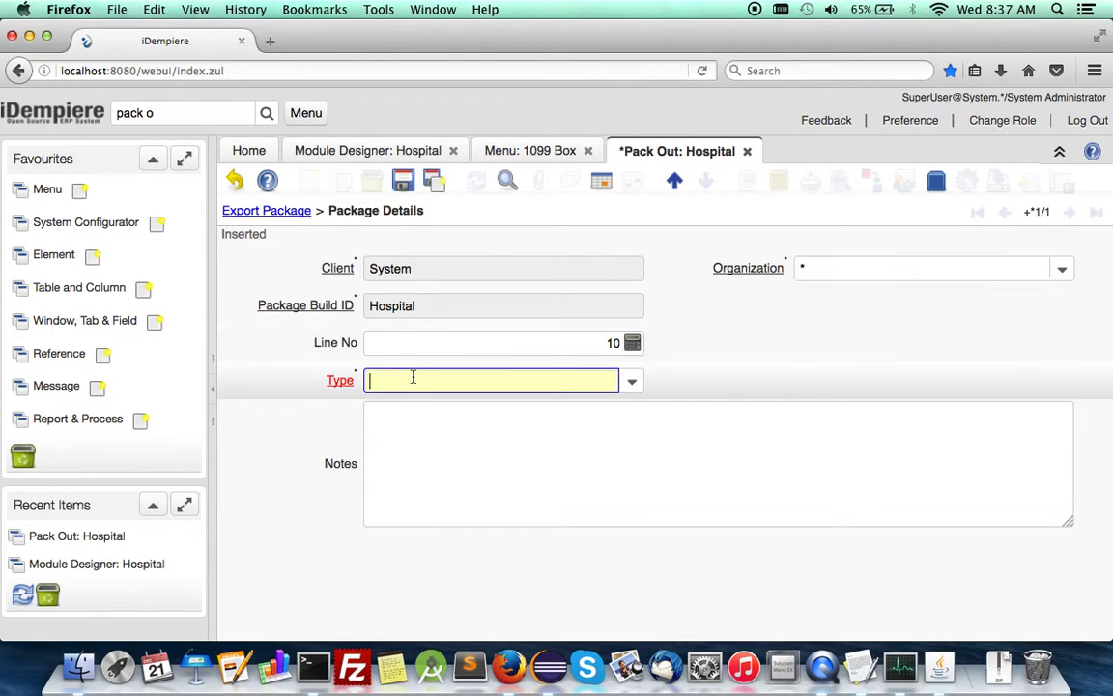
{"action": "type", "text": "ation or Module"}
{"action": "key", "text": "Return"}
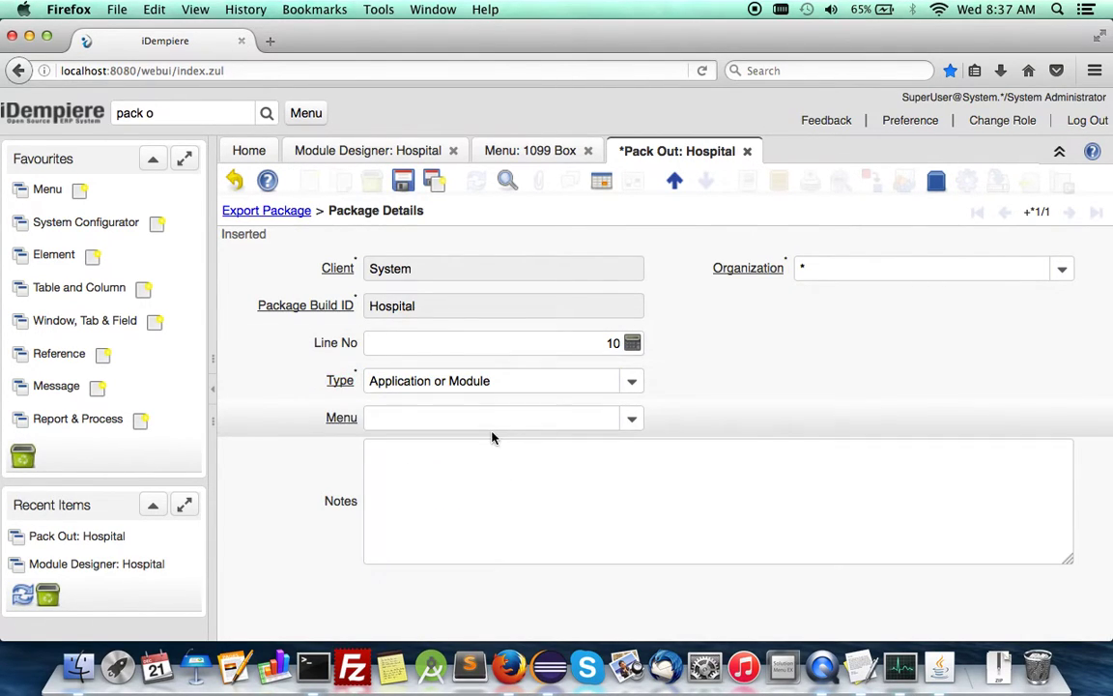
{"action": "left_click", "coordinate": [492, 419]}
{"action": "type", "text": "Hospital"}
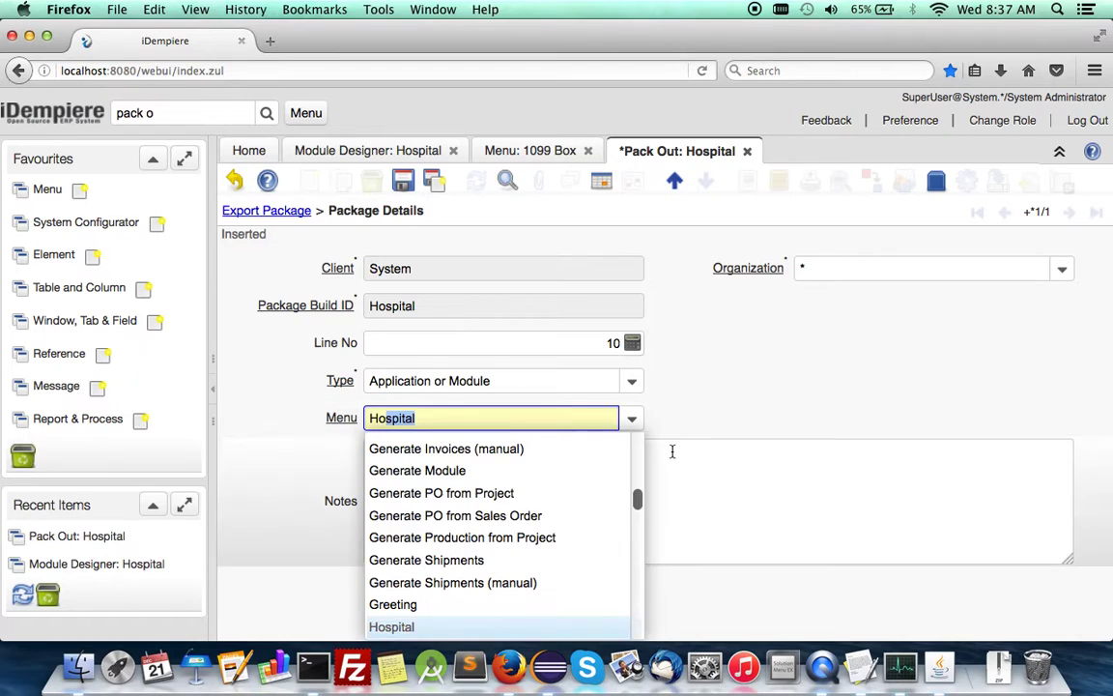
{"action": "left_click", "coordinate": [682, 453]}
{"action": "left_click", "coordinate": [403, 180]}
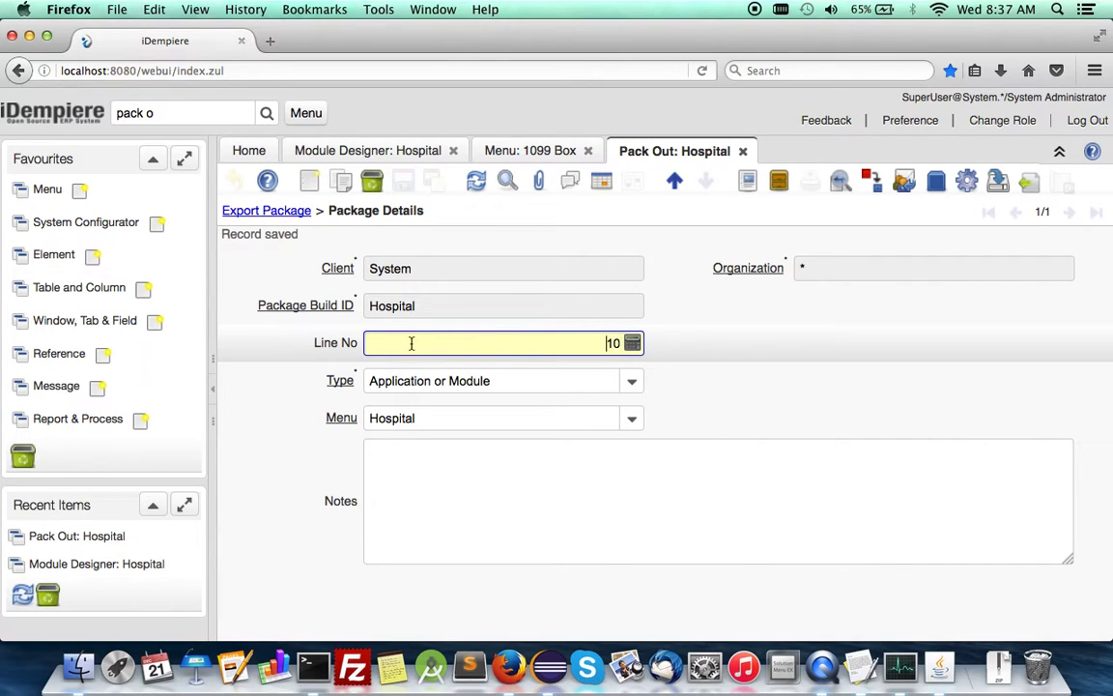
- Add a second detail line of type Data for table AD_ToolBarButton
{"action": "left_click", "coordinate": [301, 184]}
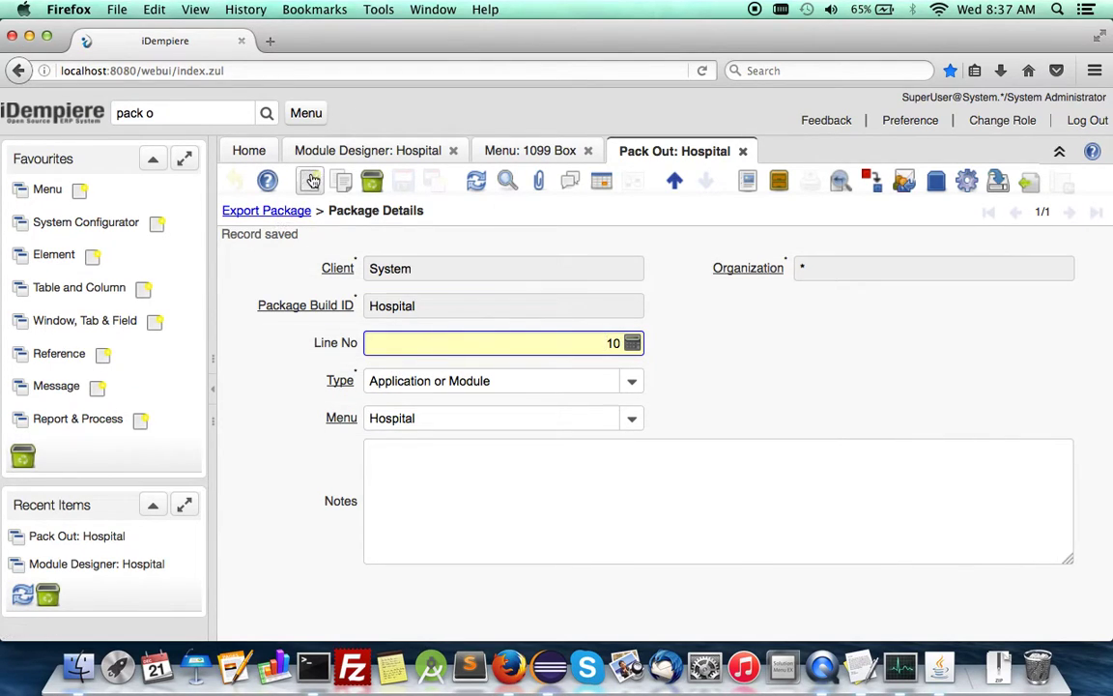
{"action": "type", "text": "Data"}
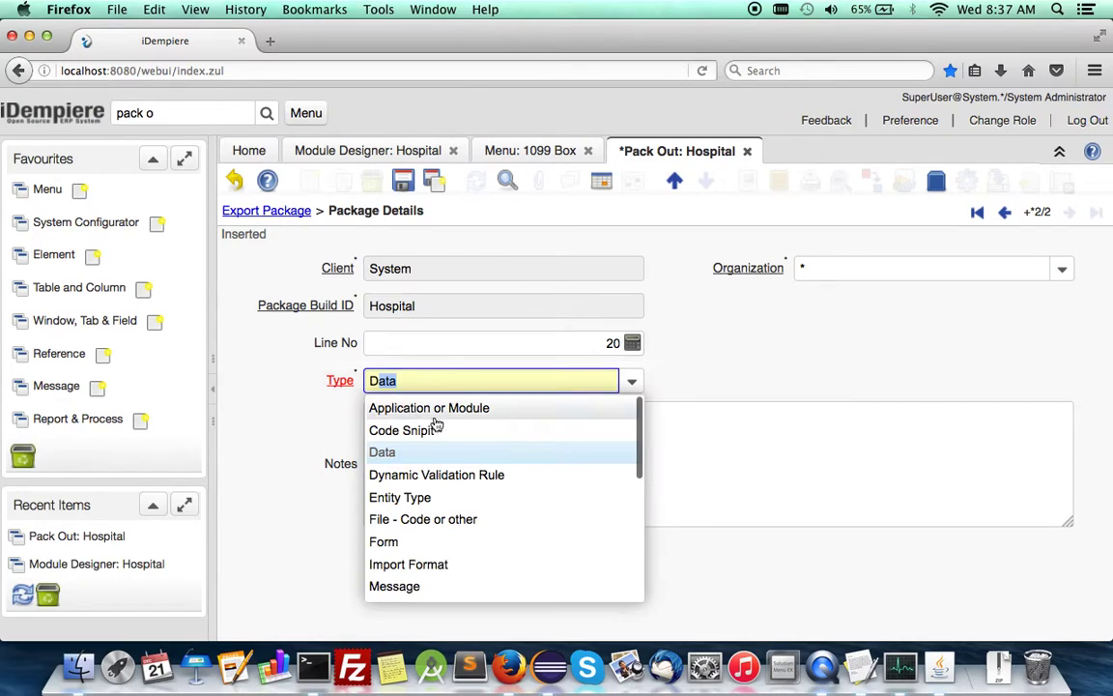
{"action": "key", "text": "Tab"}
{"action": "left_click", "coordinate": [522, 418]}
{"action": "type", "text": "AD_Toolbarbut"}
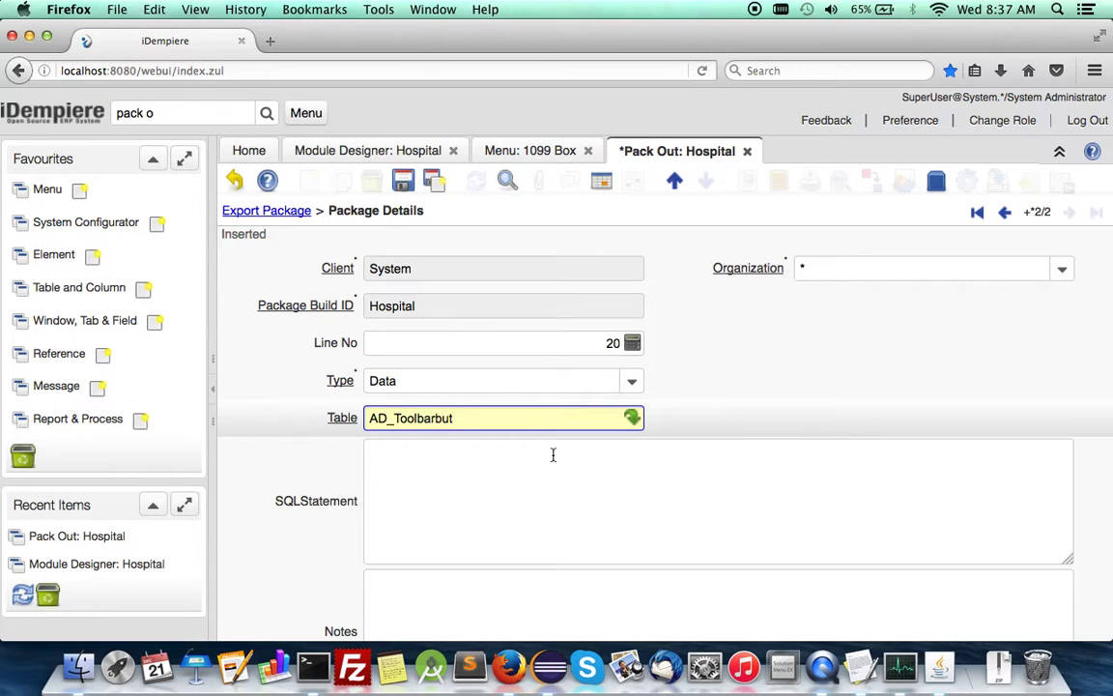
{"action": "left_click", "coordinate": [571, 496]}
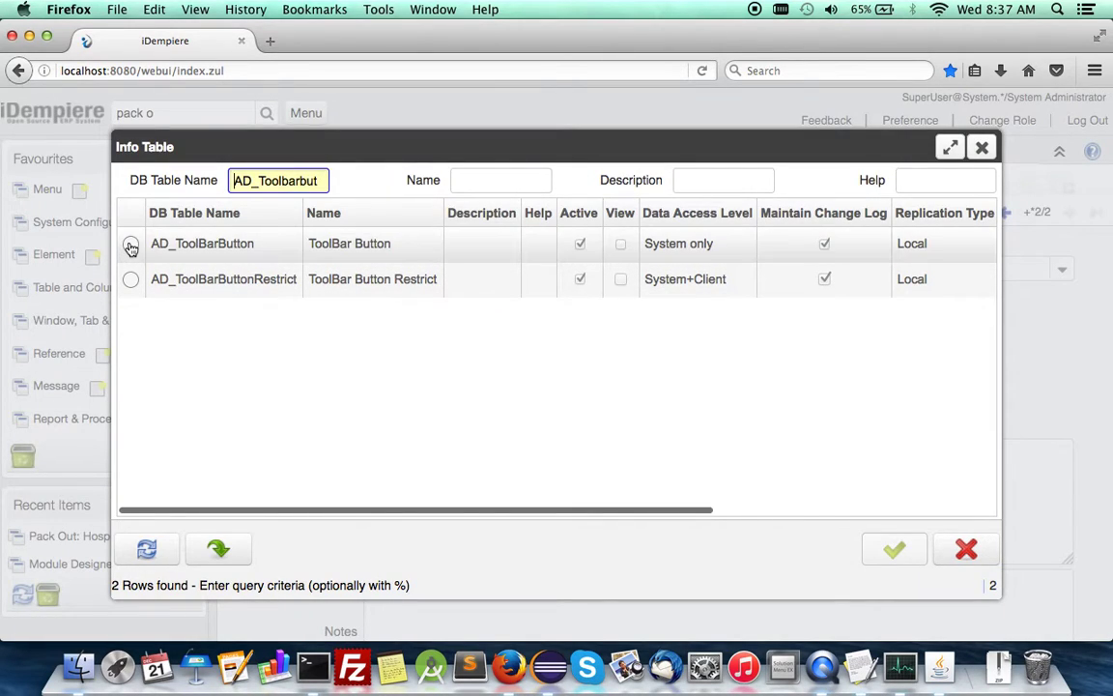
{"action": "left_click", "coordinate": [130, 243]}
{"action": "left_click", "coordinate": [893, 551]}
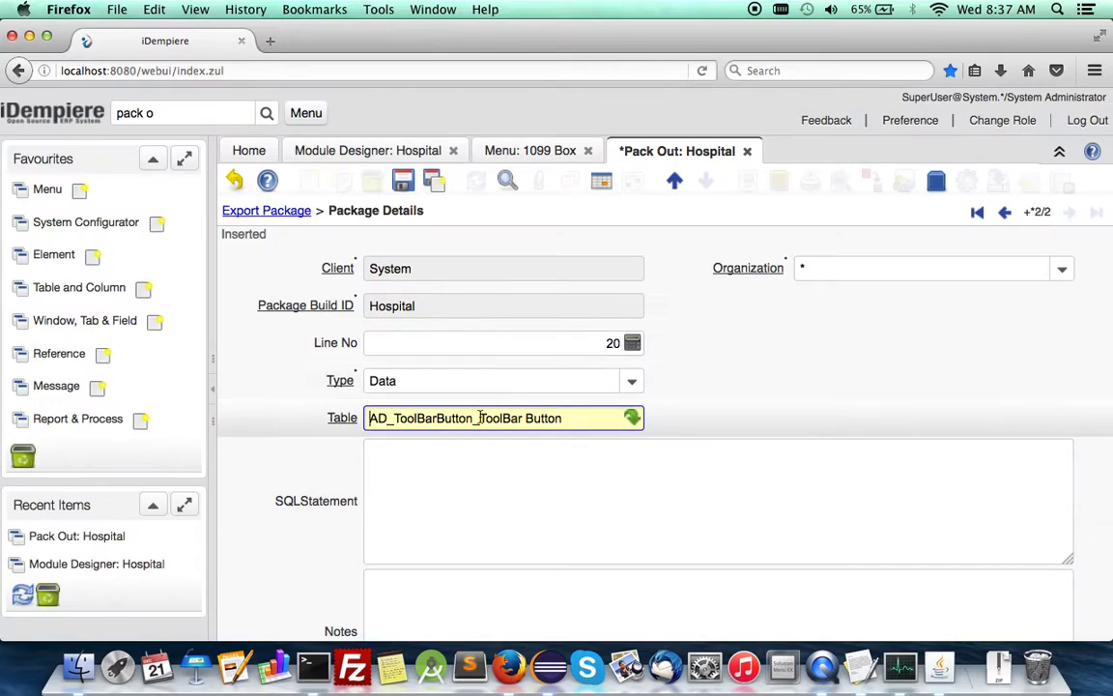
- Enter an SQL statement limiting AD_ToolBarButton to IDs above 1000002, and save the line
{"action": "left_click_drag", "start_coordinate": [470, 418], "coordinate": [313, 406]}
{"action": "key", "text": "super+c"}
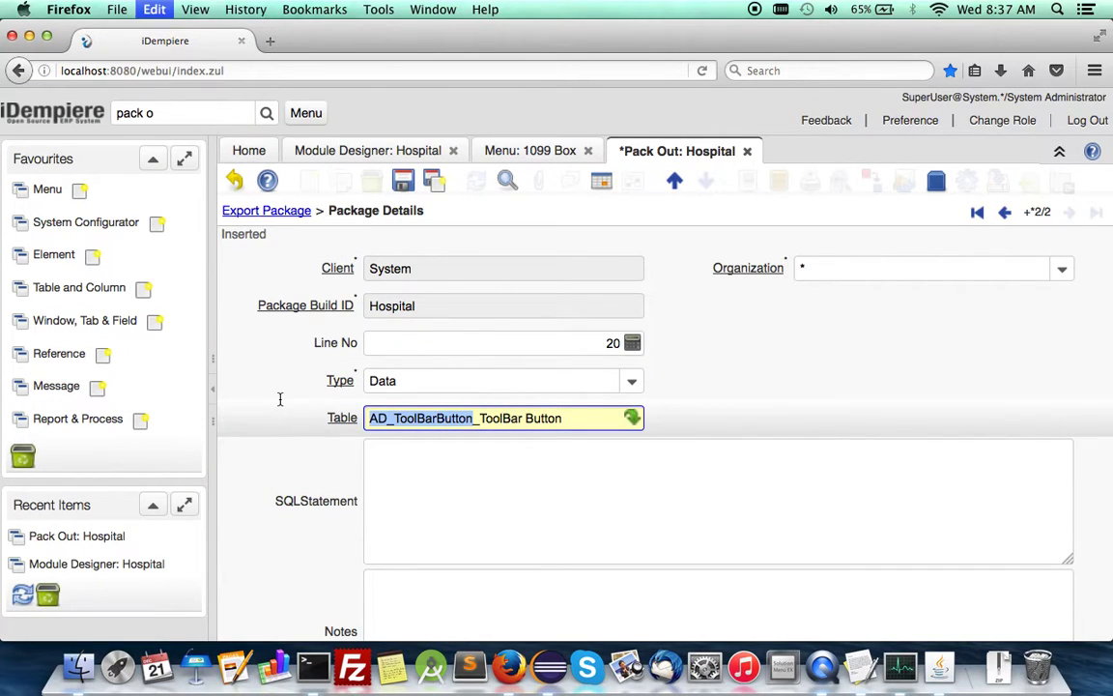
{"action": "left_click", "coordinate": [435, 492]}
{"action": "type", "text": "SELECT *"}
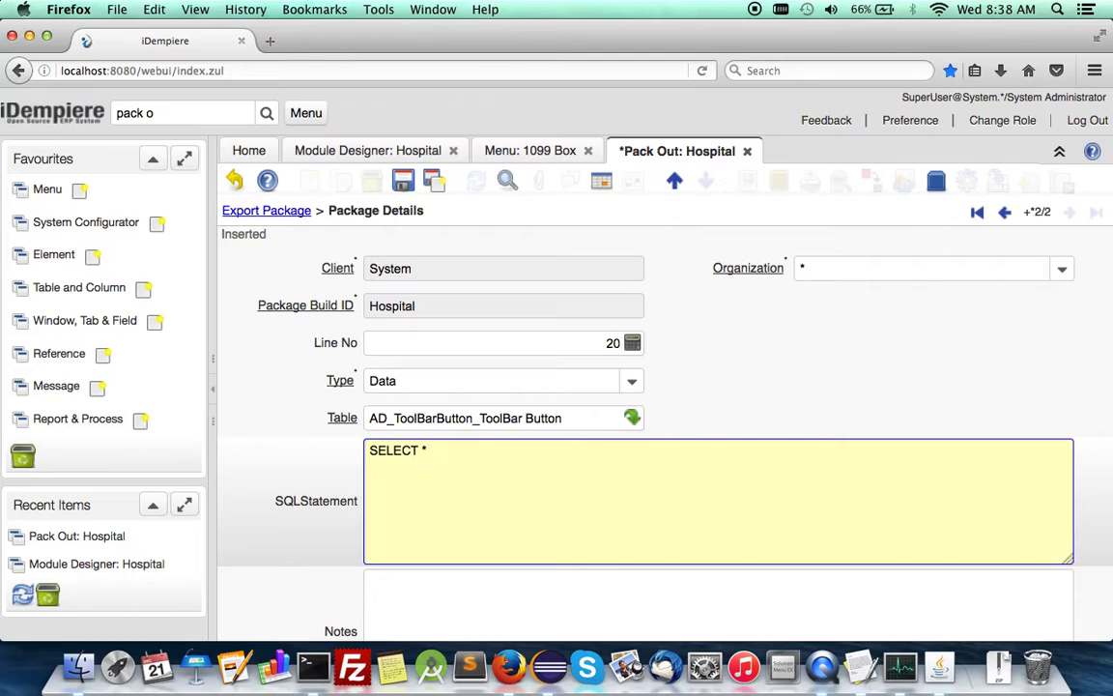
{"action": "type", "text": "FROM "}
{"action": "type", "text": "AD_ToolBarButton WHERE "}
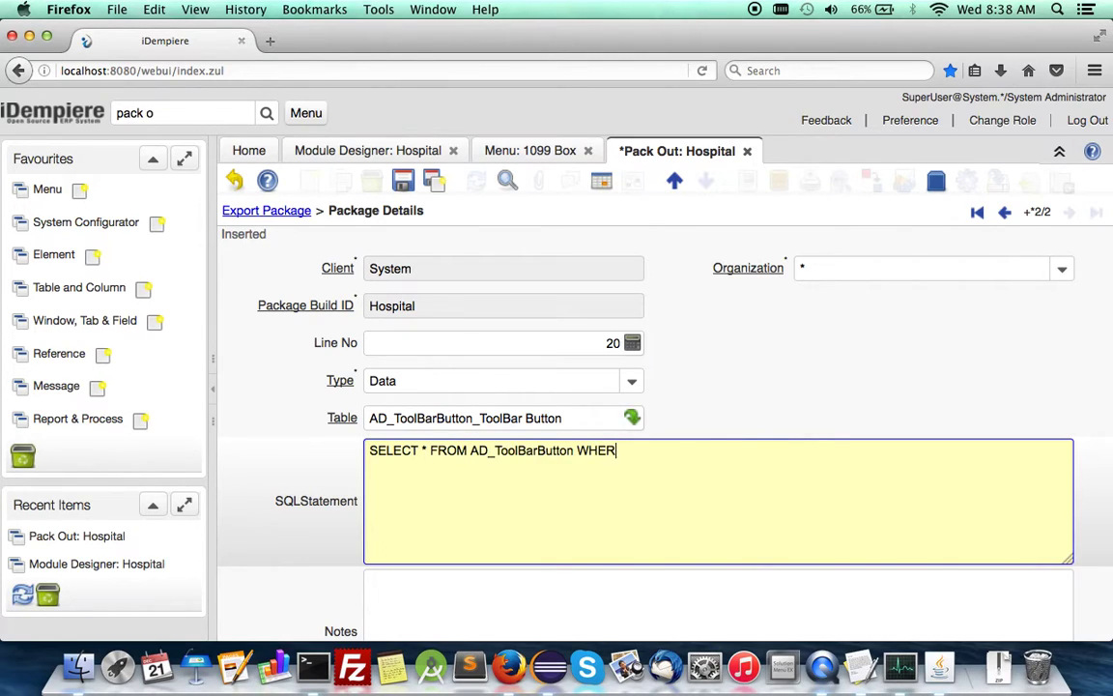
{"action": "type", "text": "AD_ToolBarButton_ID>1000002"}
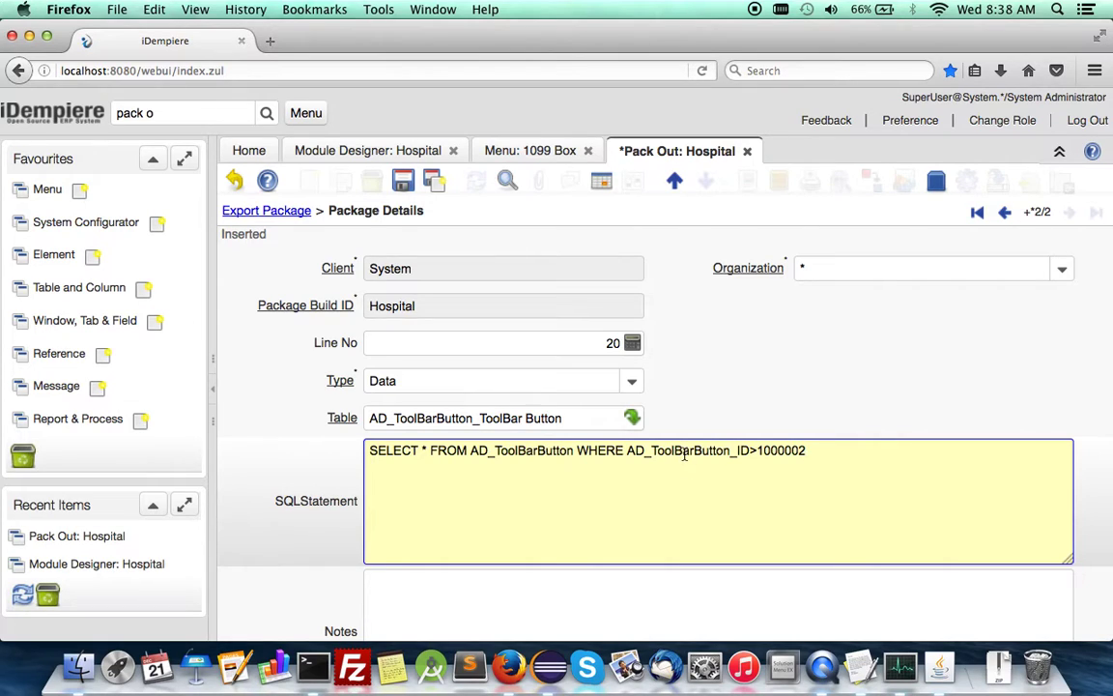
{"action": "left_click", "coordinate": [402, 181]}
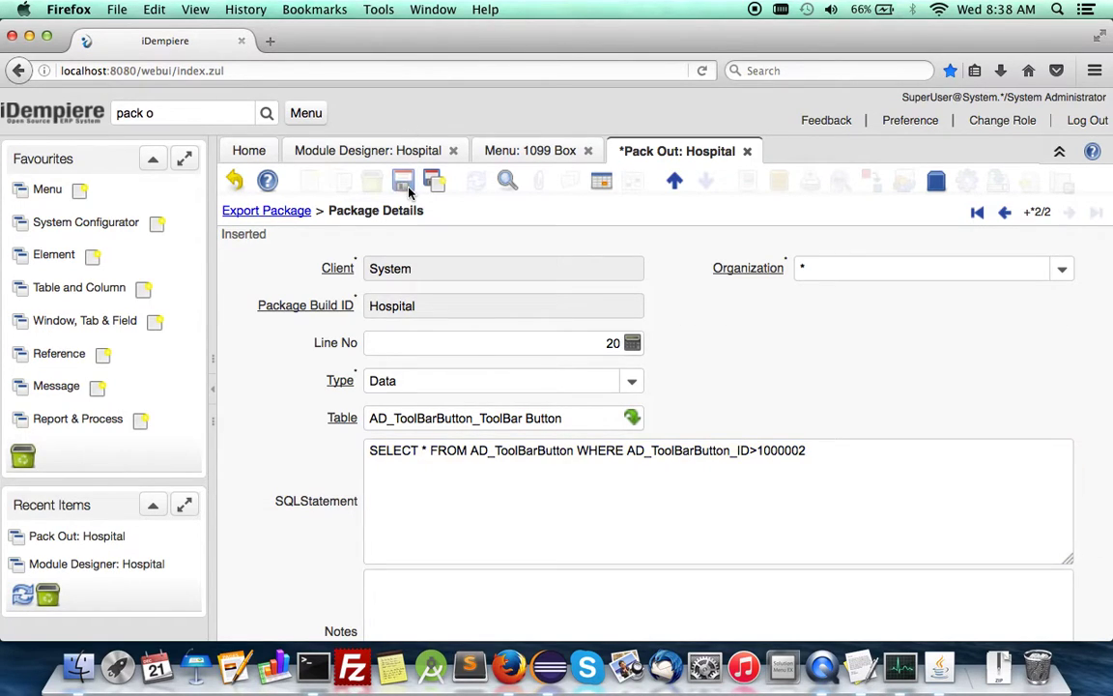
- Run Export Package on the Hospital package record and bring up the Downloads folder
{"action": "left_click", "coordinate": [241, 210]}
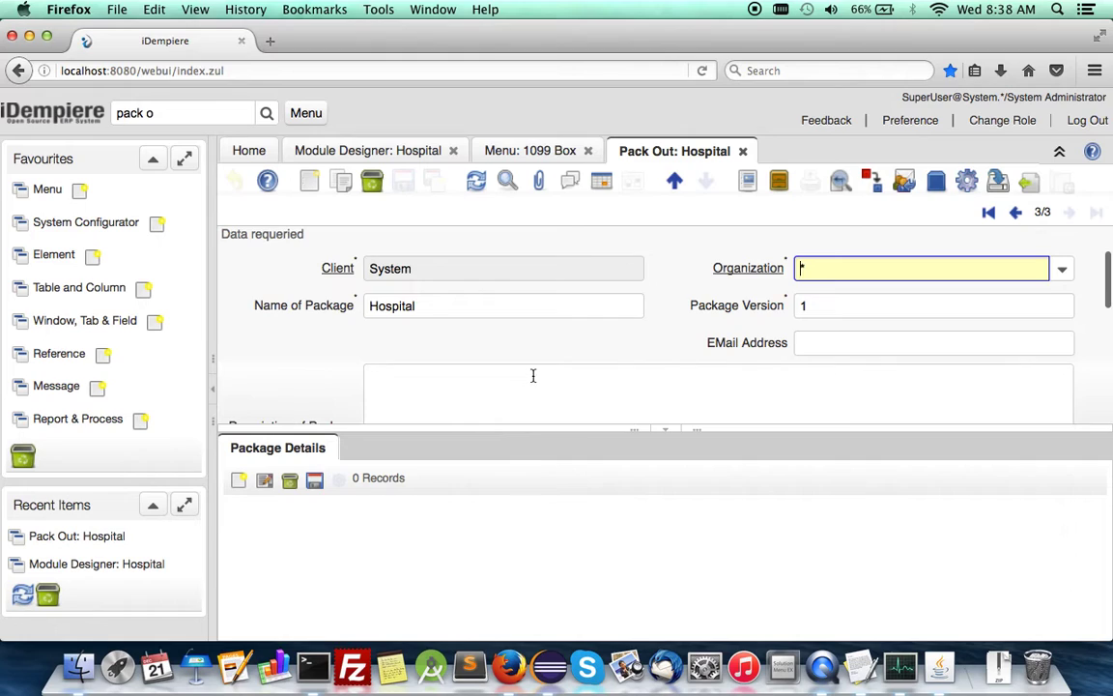
{"action": "scroll", "coordinate": [532, 375], "scroll_direction": "down", "scroll_amount": 5}
{"action": "left_click", "coordinate": [511, 404]}
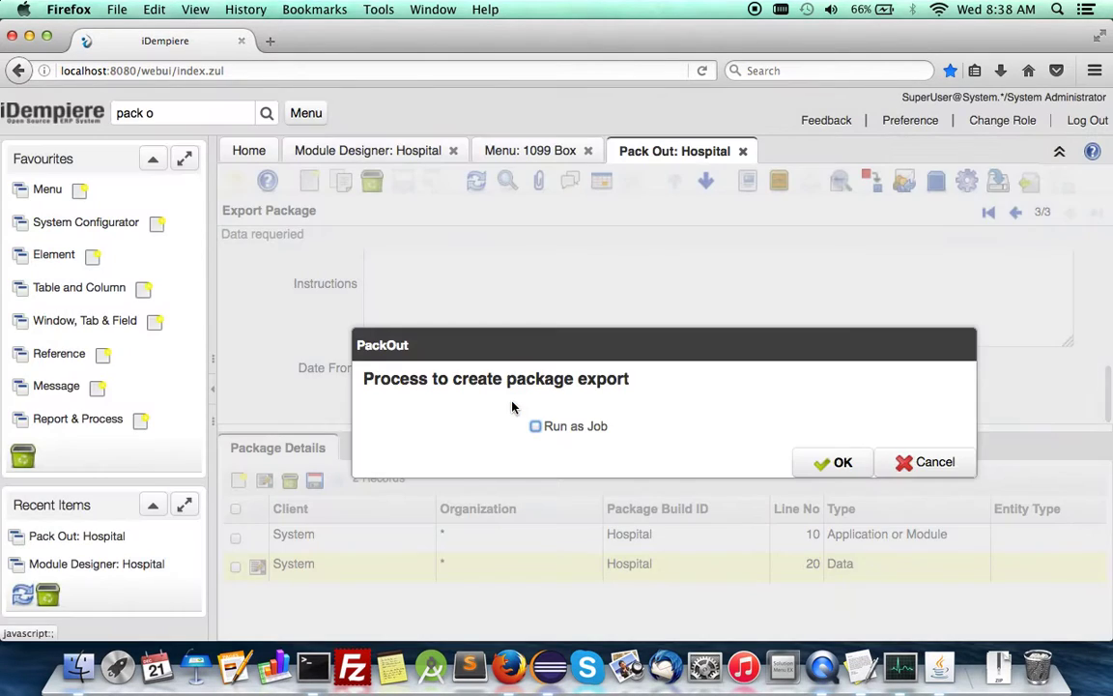
{"action": "left_click", "coordinate": [840, 466]}
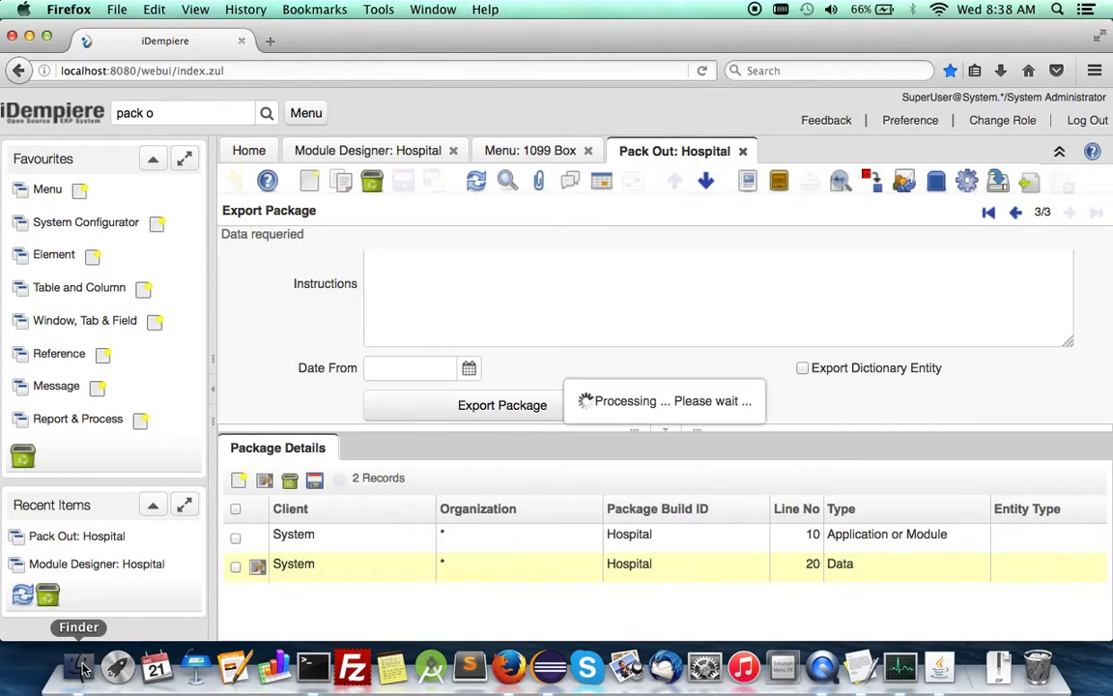
{"action": "left_click", "coordinate": [81, 686]}
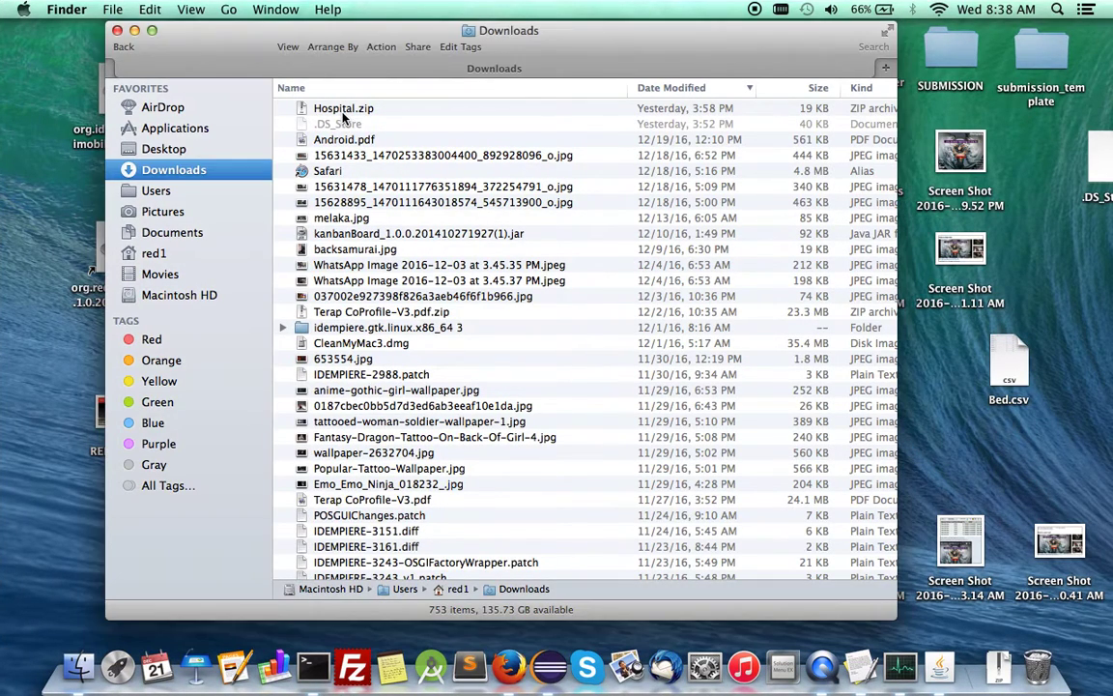
- Copy Hospital.zip from the Downloads folder, leaving its name unchanged
{"action": "left_click", "coordinate": [350, 115]}
{"action": "key", "text": "Return"}
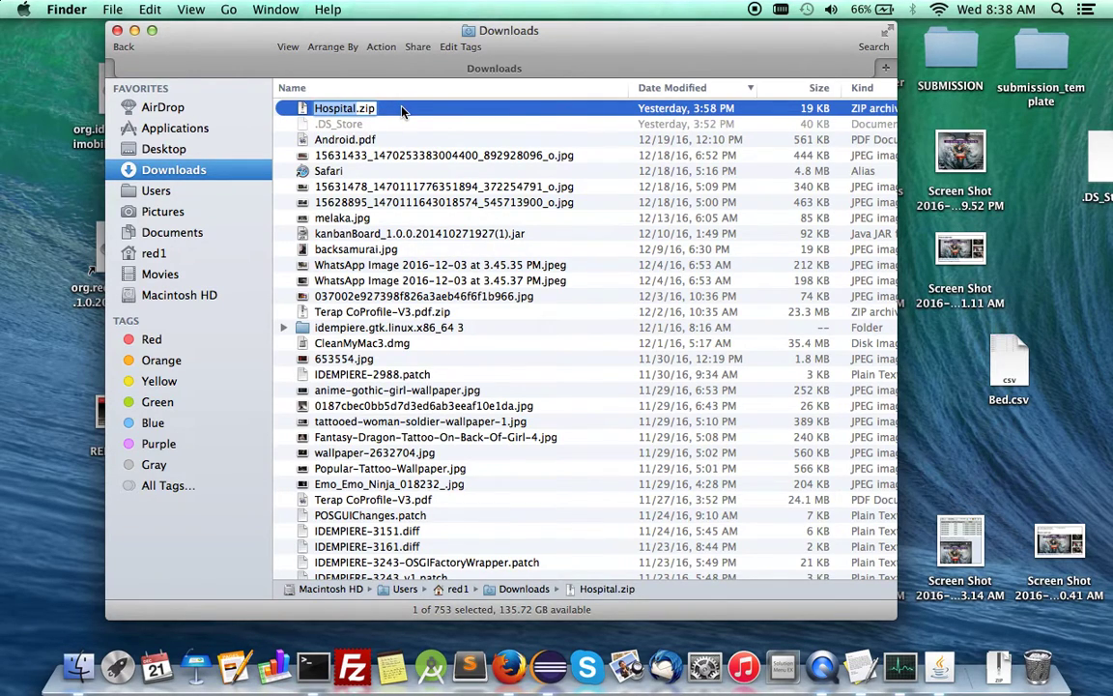
{"action": "left_click", "coordinate": [297, 115]}
{"action": "key", "text": "super+c"}
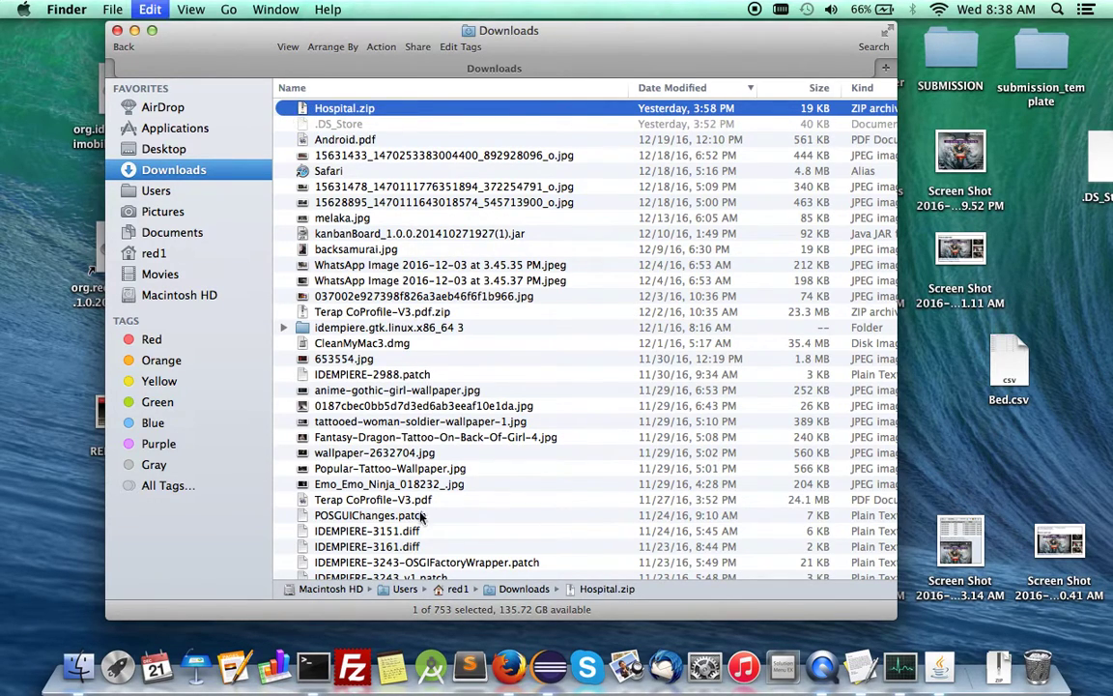
- Close iDempiere's PackOut export result showing two packed items
{"action": "left_click", "coordinate": [509, 667]}
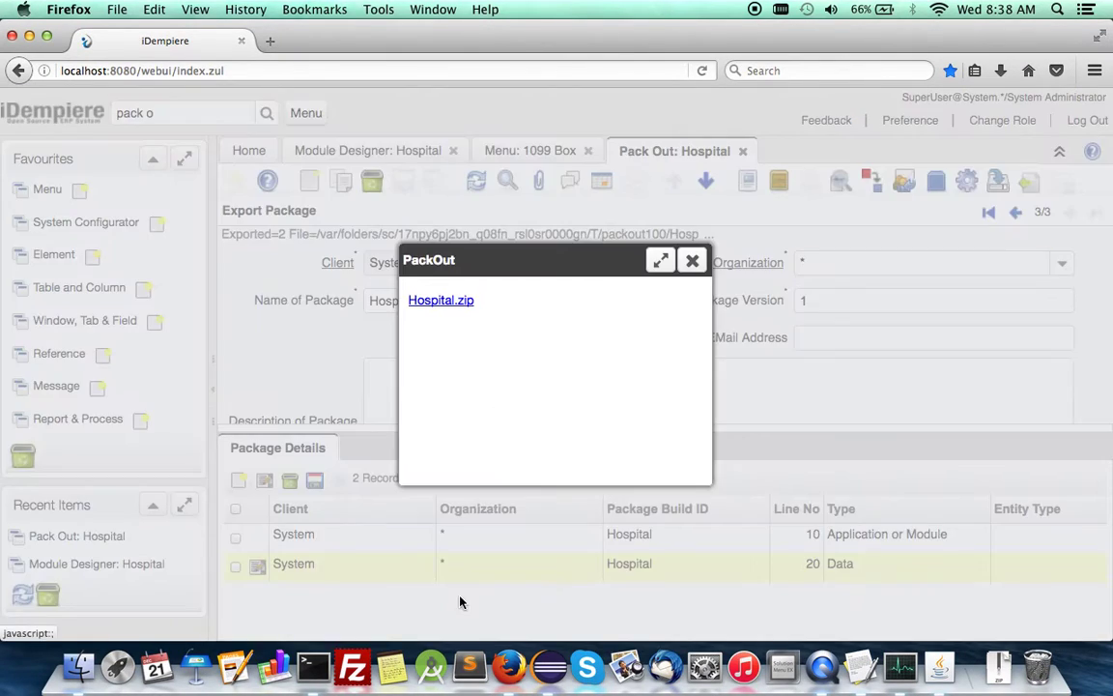
{"action": "left_click", "coordinate": [692, 261]}
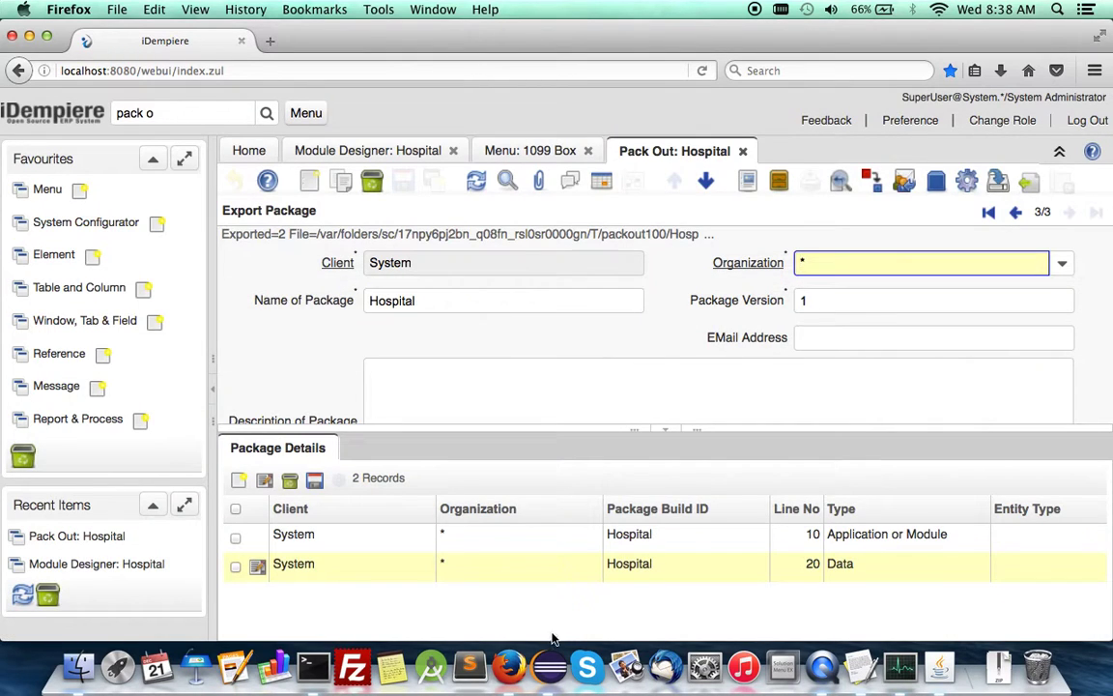
{"action": "left_click", "coordinate": [550, 667]}
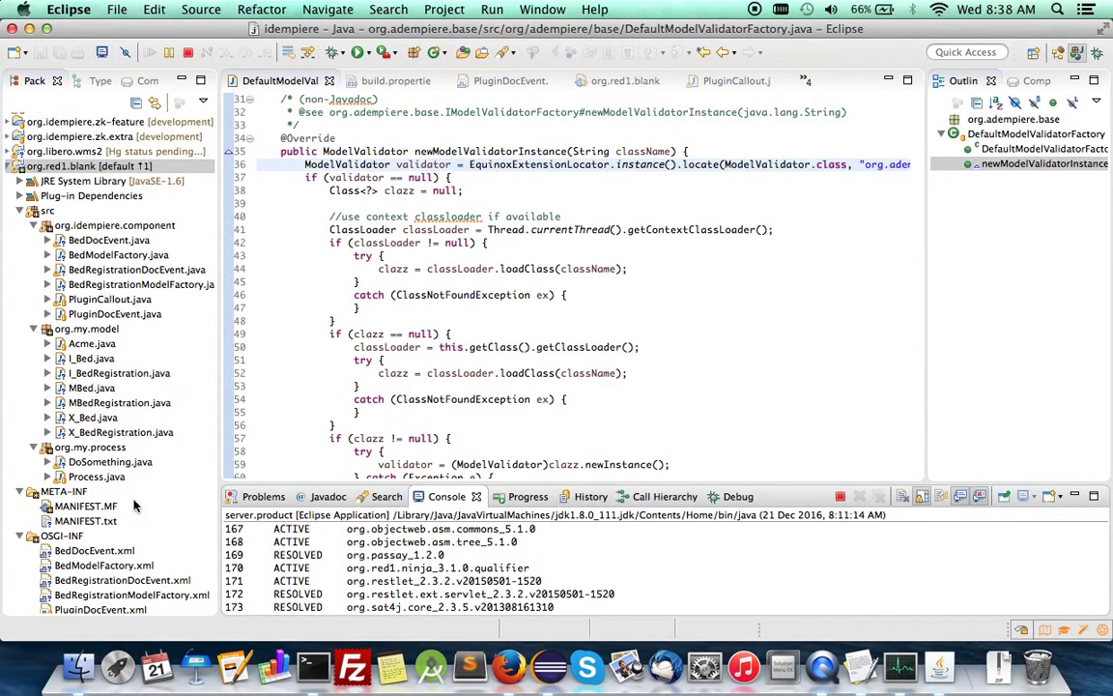
- Paste Hospital.zip into org.red1.blank's META-INF folder and terminate the running server
{"action": "left_click", "coordinate": [85, 493]}
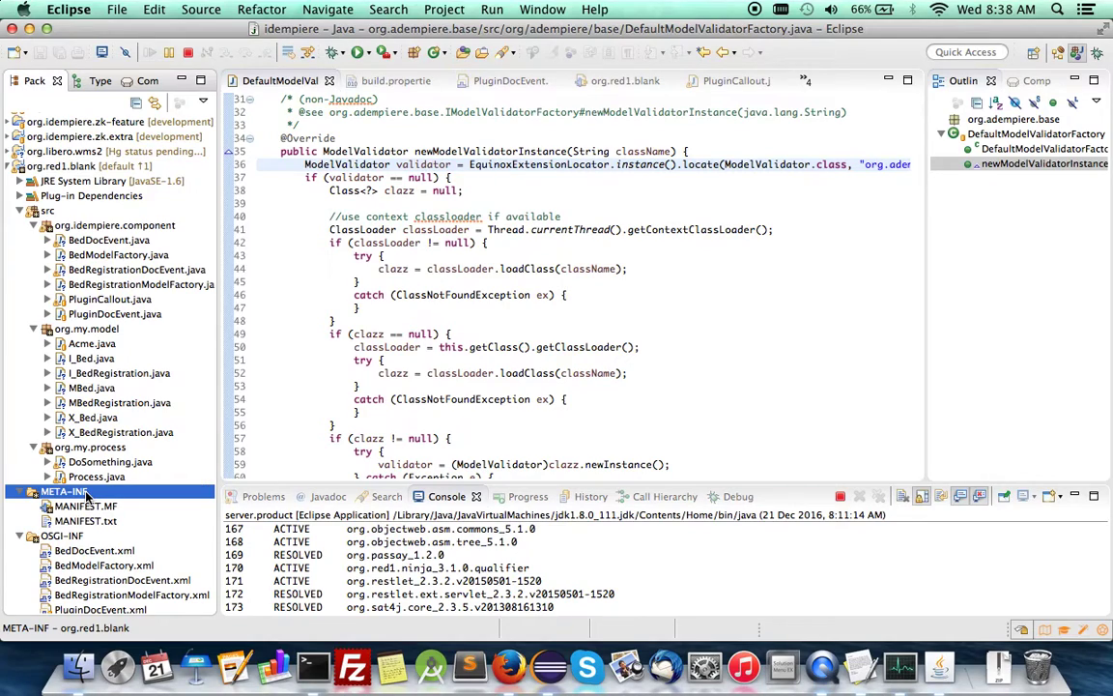
{"action": "left_click_drag", "start_coordinate": [85, 492], "coordinate": [87, 494]}
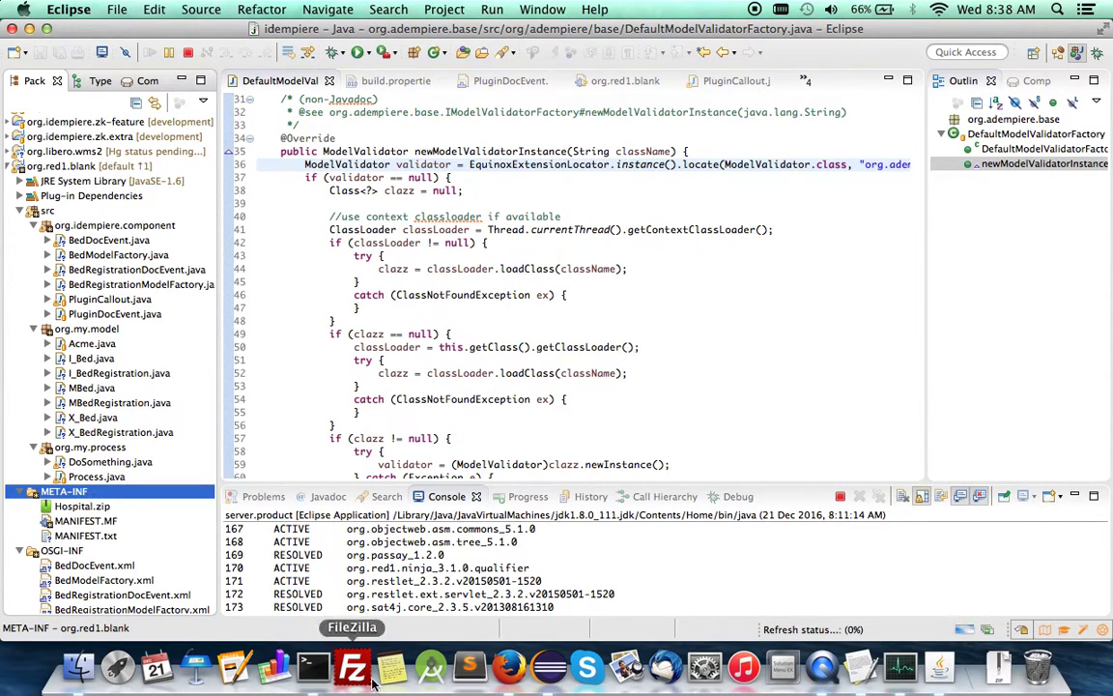
{"action": "left_click", "coordinate": [840, 496]}
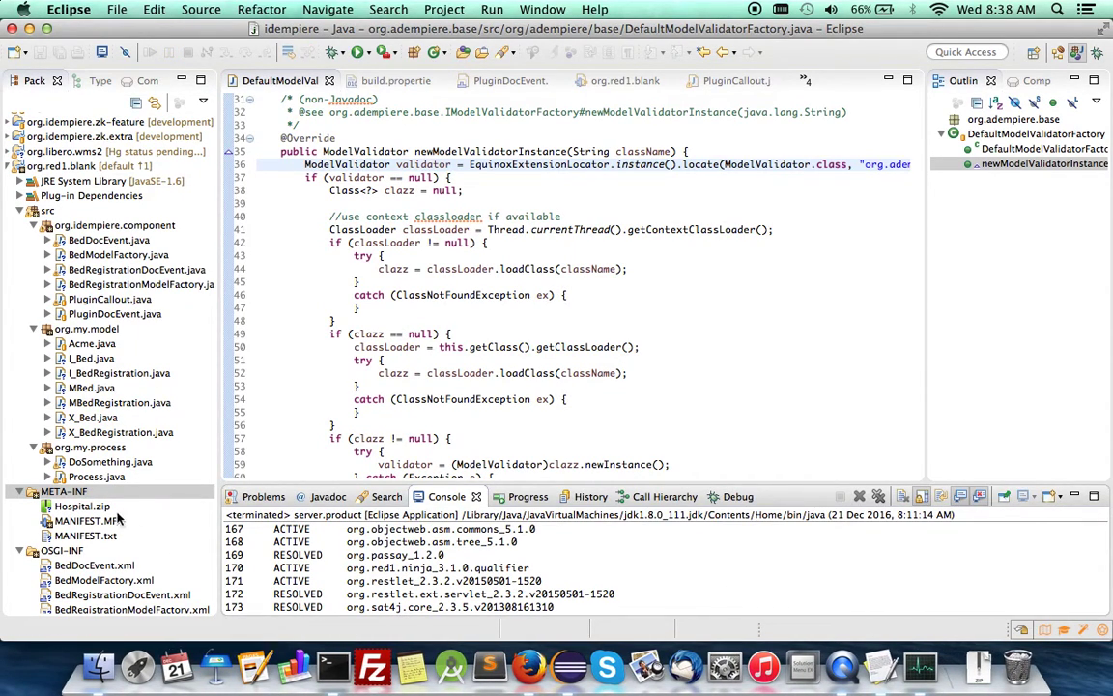
{"action": "left_click", "coordinate": [333, 667]}
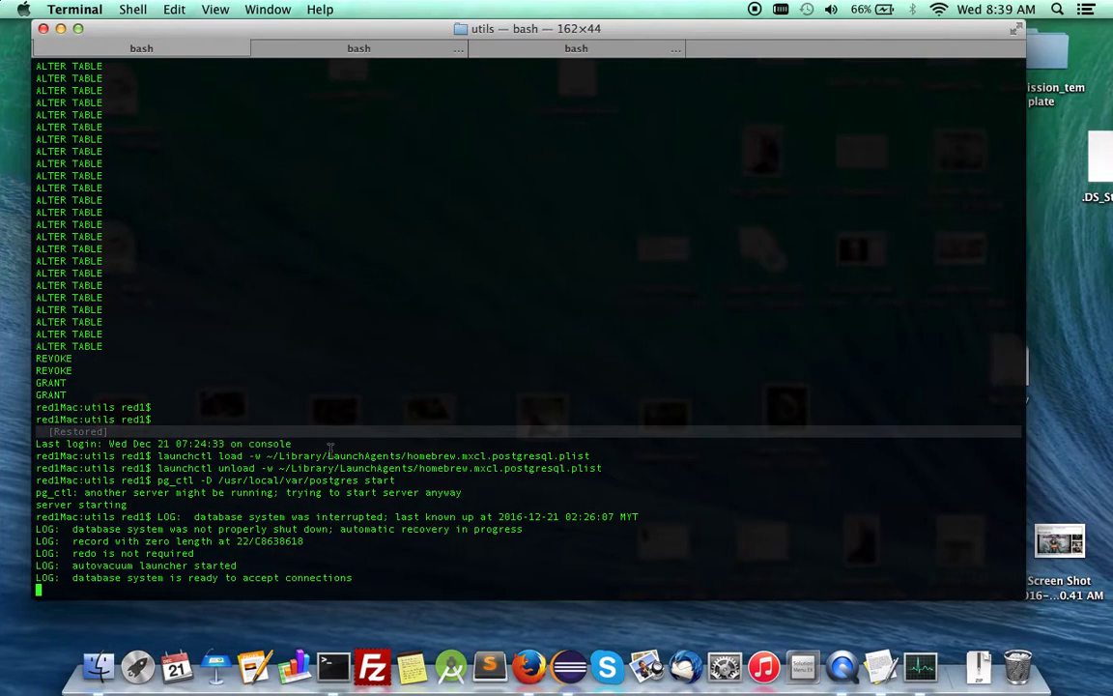
- Rerun the RUN_ImportIdempiere.sh database import from the shell history
{"action": "key", "text": "Return"}
{"action": "key", "text": "Up"}
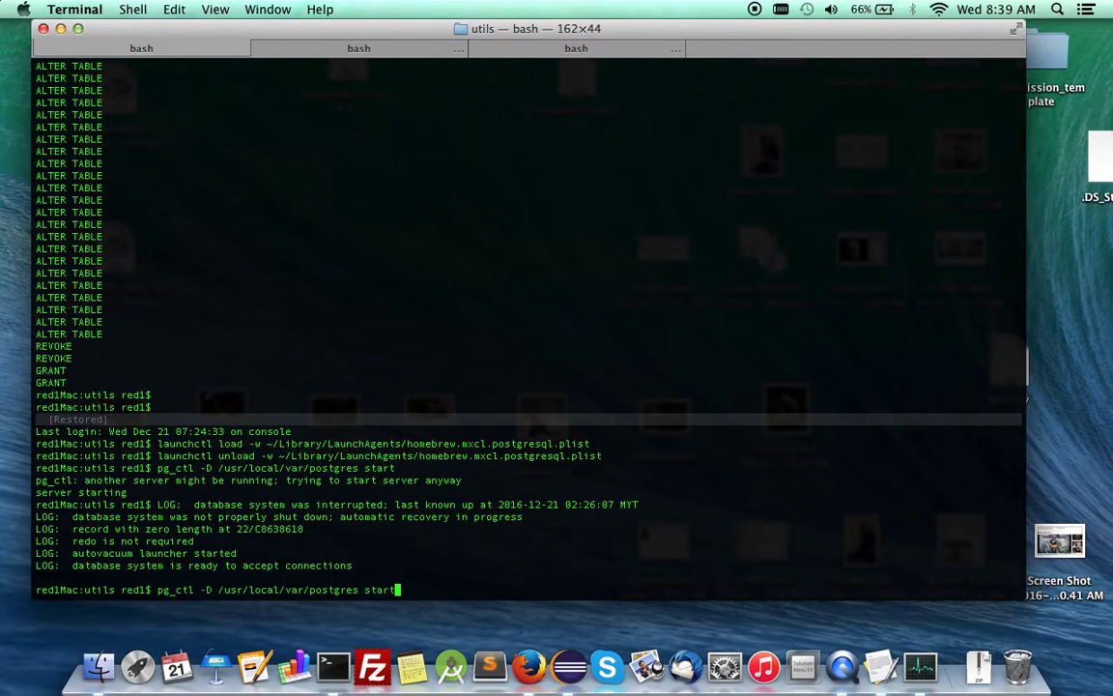
{"action": "key", "text": "Up"}
{"action": "key", "text": "Up"}
{"action": "key", "text": "Up"}
{"action": "key", "text": "Up"}
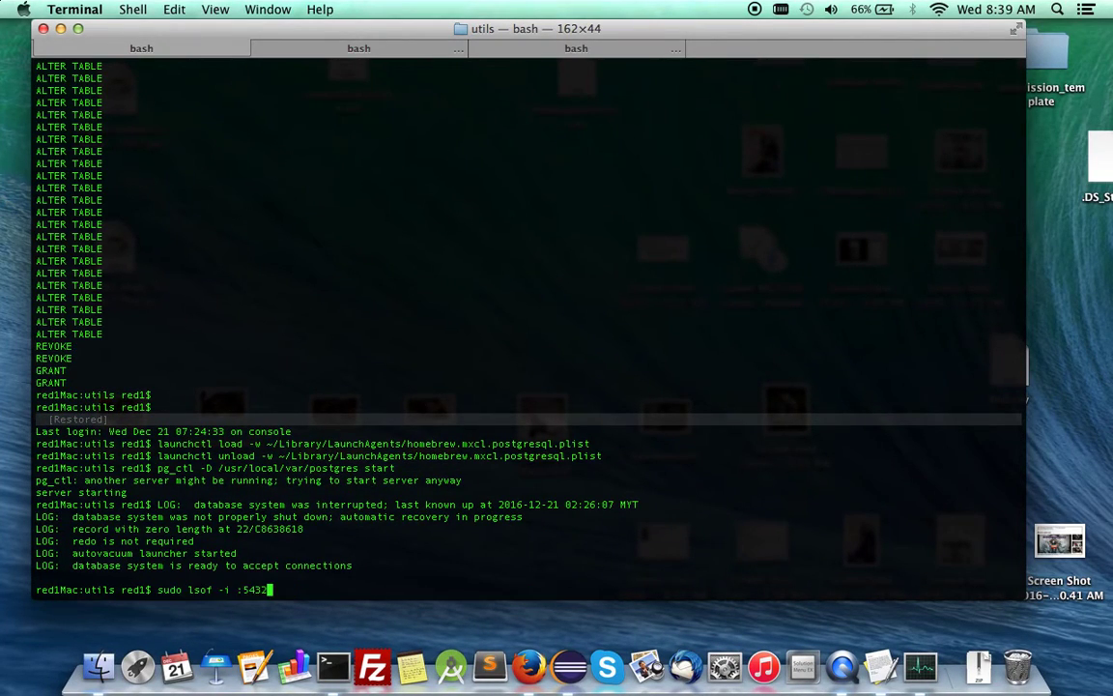
{"action": "key", "text": "Up"}
{"action": "key", "text": "Up"}
{"action": "key", "text": "Up"}
{"action": "key", "text": "Up"}
{"action": "key", "text": "Up"}
{"action": "key", "text": "Up"}
{"action": "key", "text": "Up"}
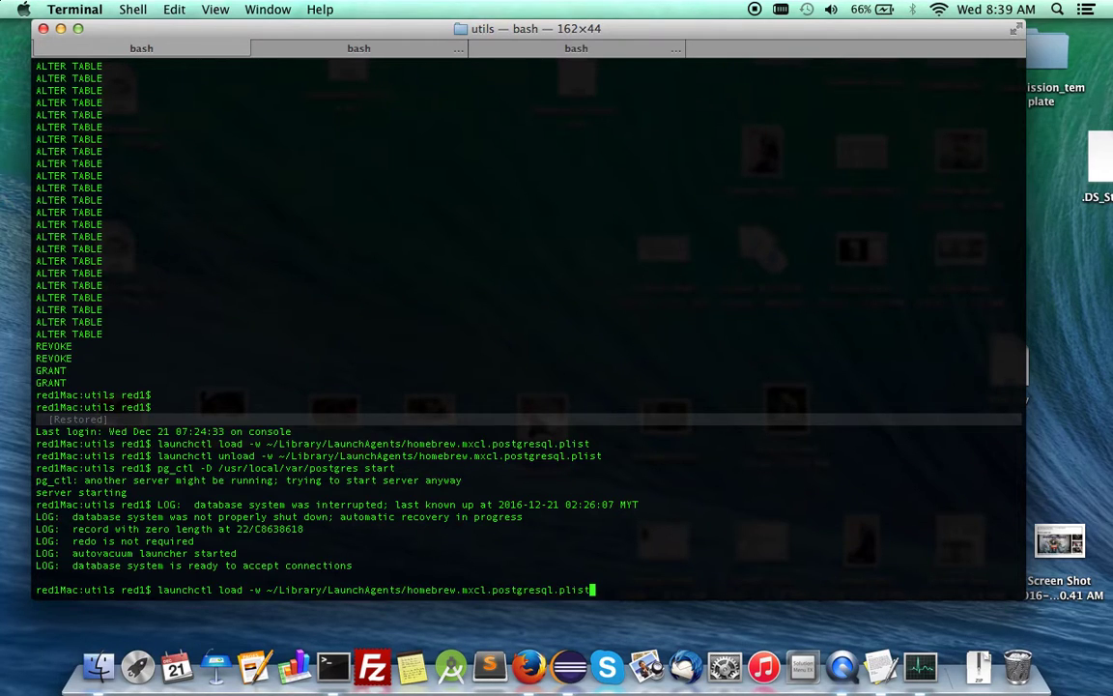
{"action": "key", "text": "Up"}
{"action": "key", "text": "Up"}
{"action": "key", "text": "Return"}
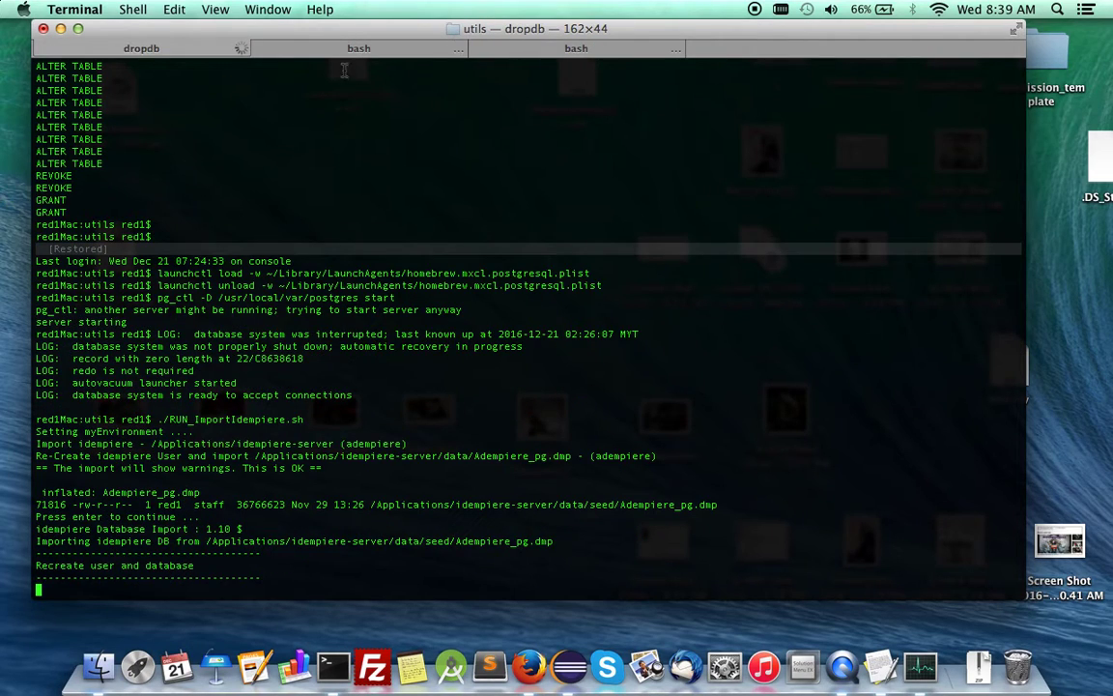
- In the idempiere-server shell, show the working folder with pwd and list its contents
{"action": "left_click", "coordinate": [350, 50]}
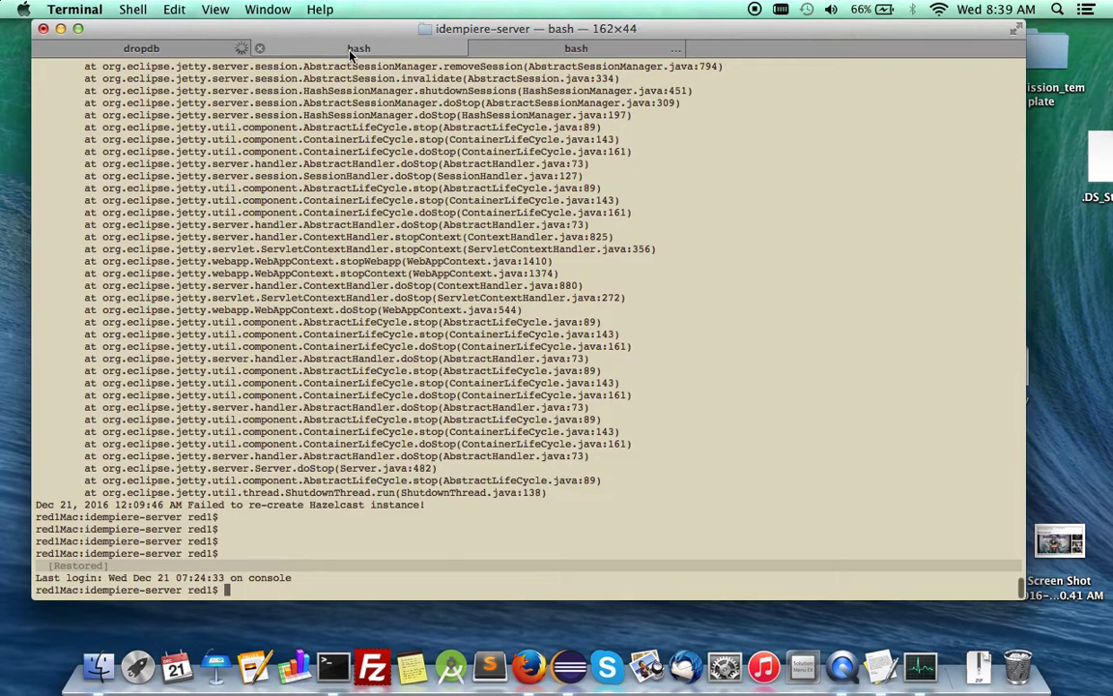
{"action": "type", "text": "pwd"}
{"action": "key", "text": "Return"}
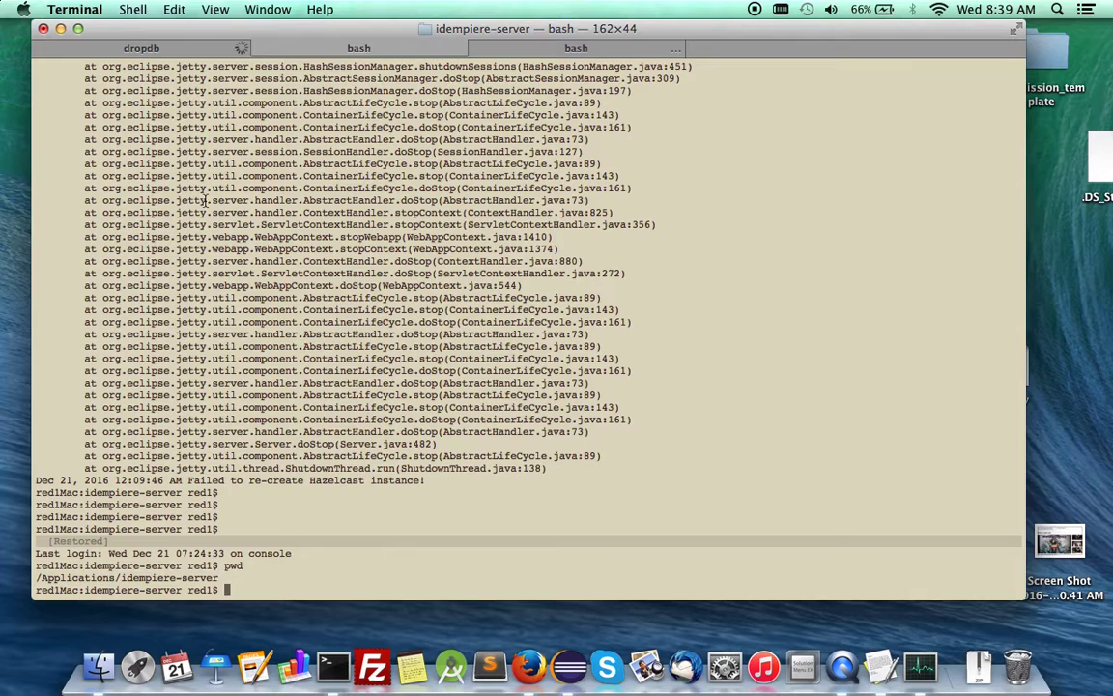
{"action": "type", "text": "cl"}
{"action": "type", "text": "ear"}
{"action": "key", "text": "Return"}
{"action": "type", "text": "clear"}
{"action": "key", "text": "Return"}
{"action": "type", "text": "pwd"}
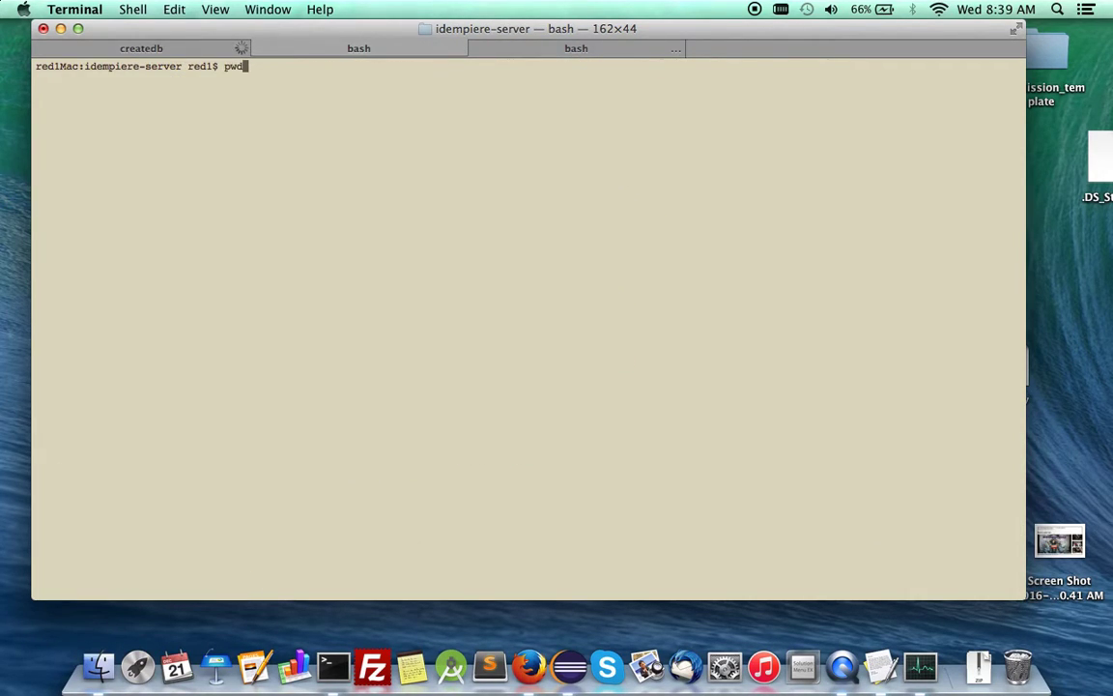
{"action": "key", "text": "Return"}
{"action": "type", "text": "l"}
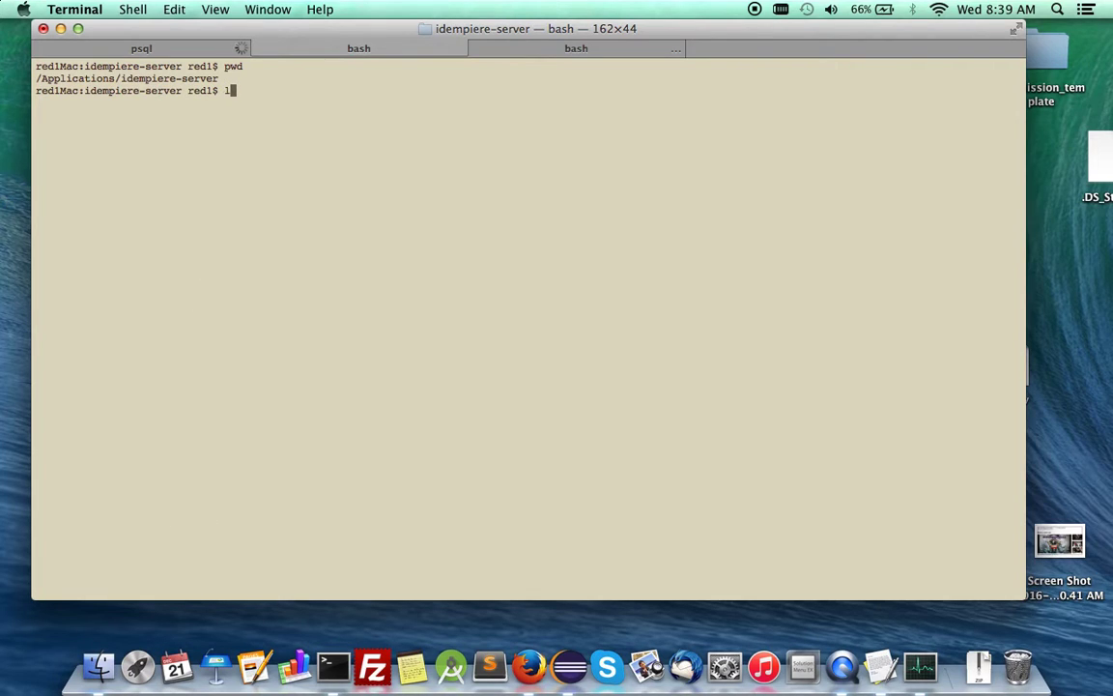
{"action": "type", "text": "s"}
{"action": "key", "text": "Return"}
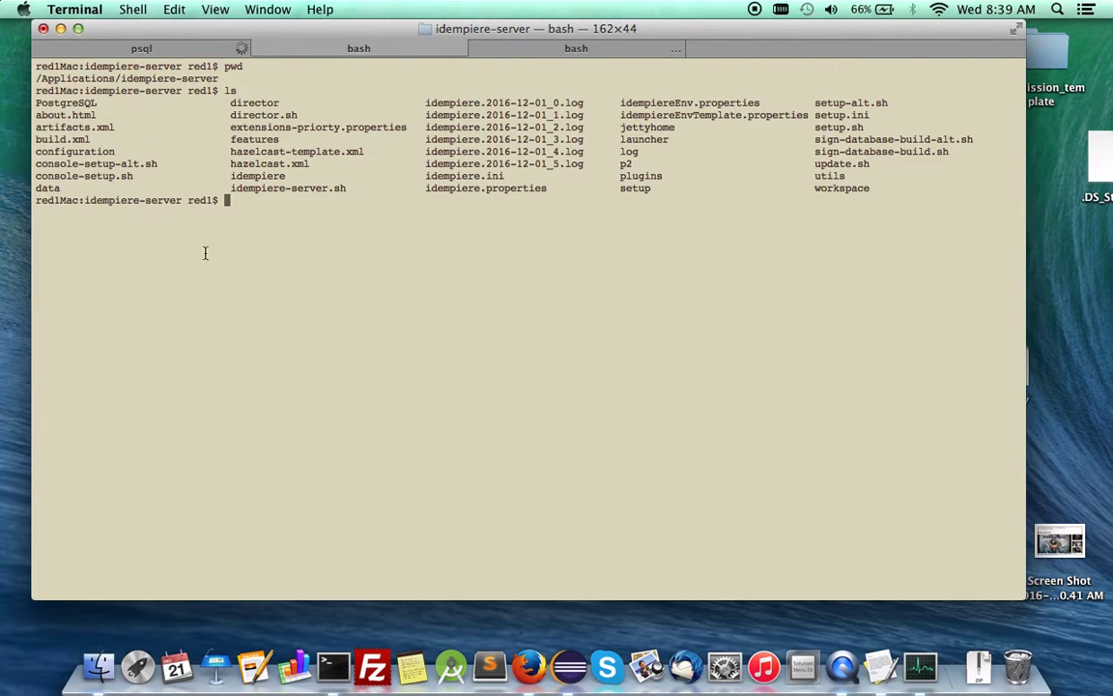
{"action": "left_click", "coordinate": [569, 667]}
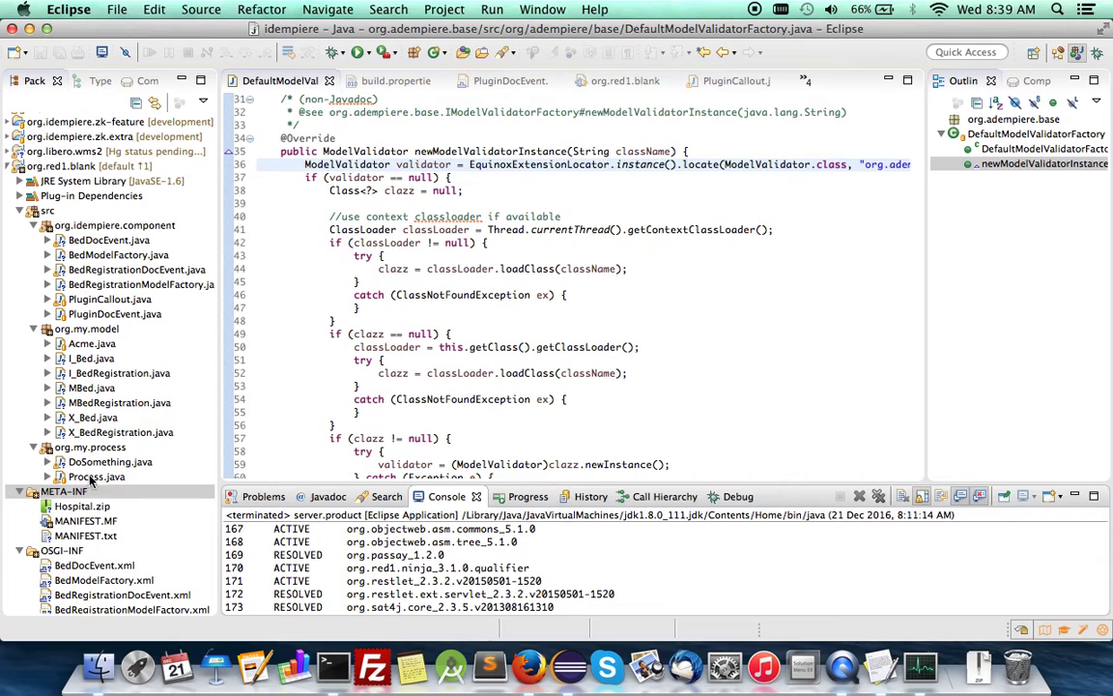
- Use Refactor > Rename to change META-INF's Hospital.zip into 2Pack_1.0.0.zip
{"action": "left_click", "coordinate": [73, 508]}
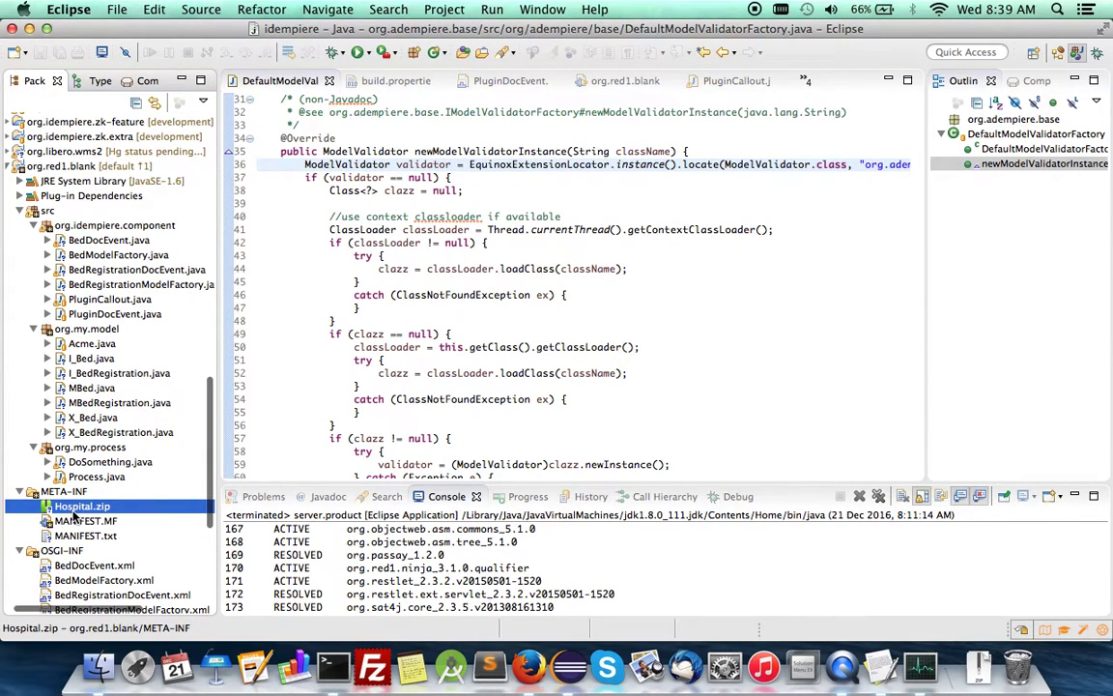
{"action": "right_click", "coordinate": [73, 517]}
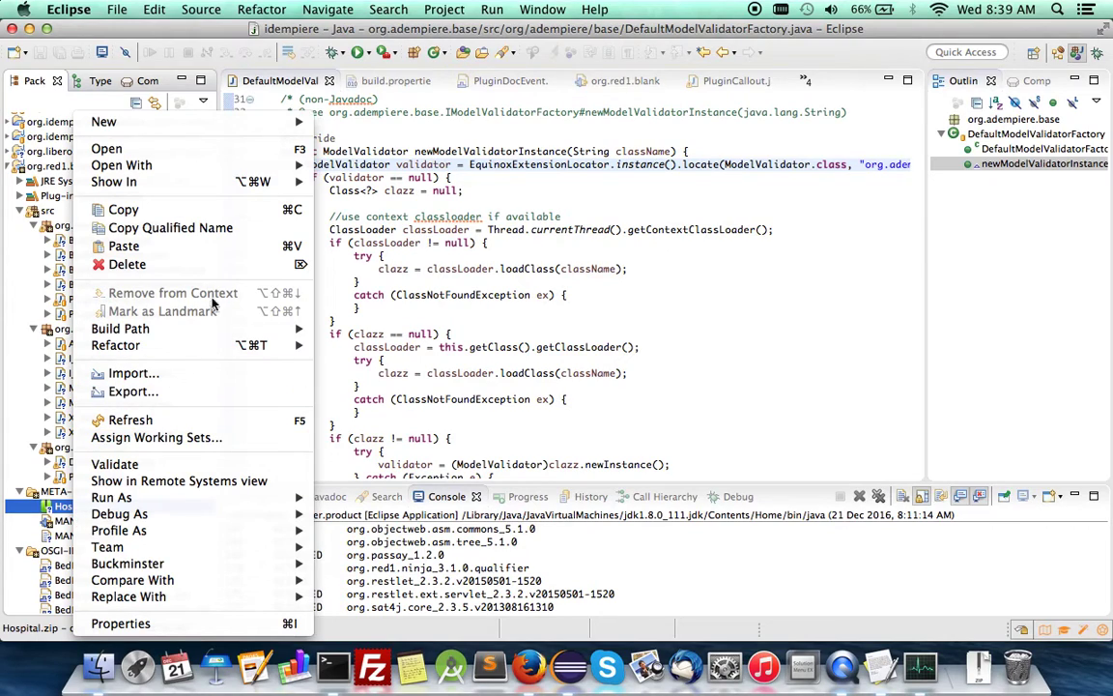
{"action": "mouse_move", "coordinate": [116, 345]}
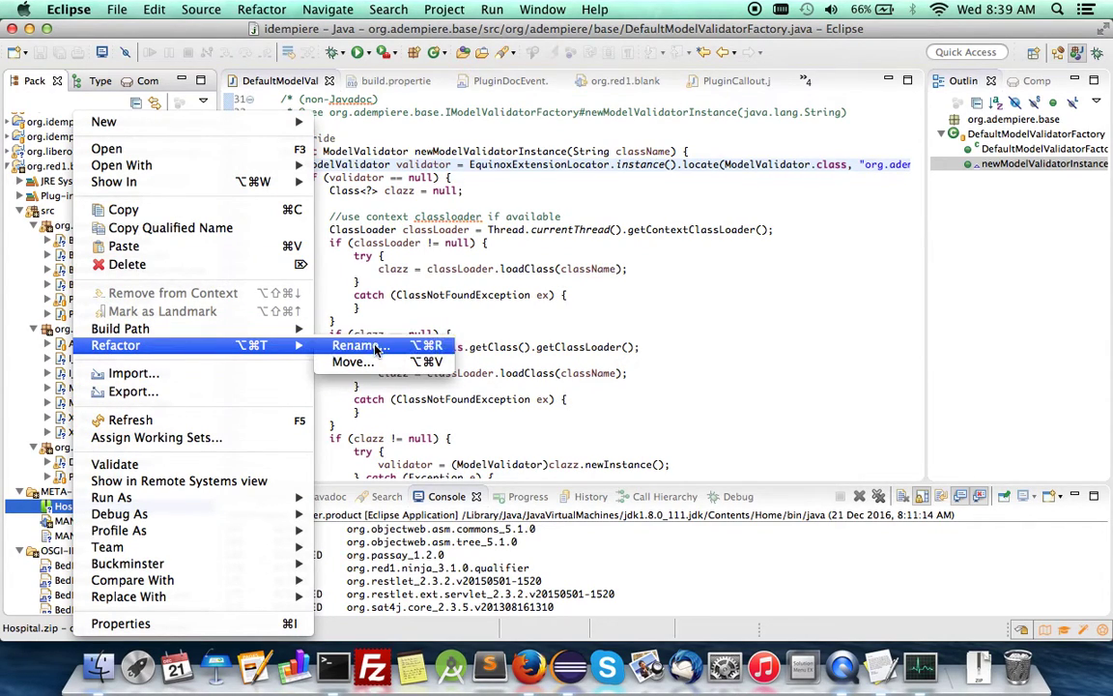
{"action": "left_click", "coordinate": [376, 347]}
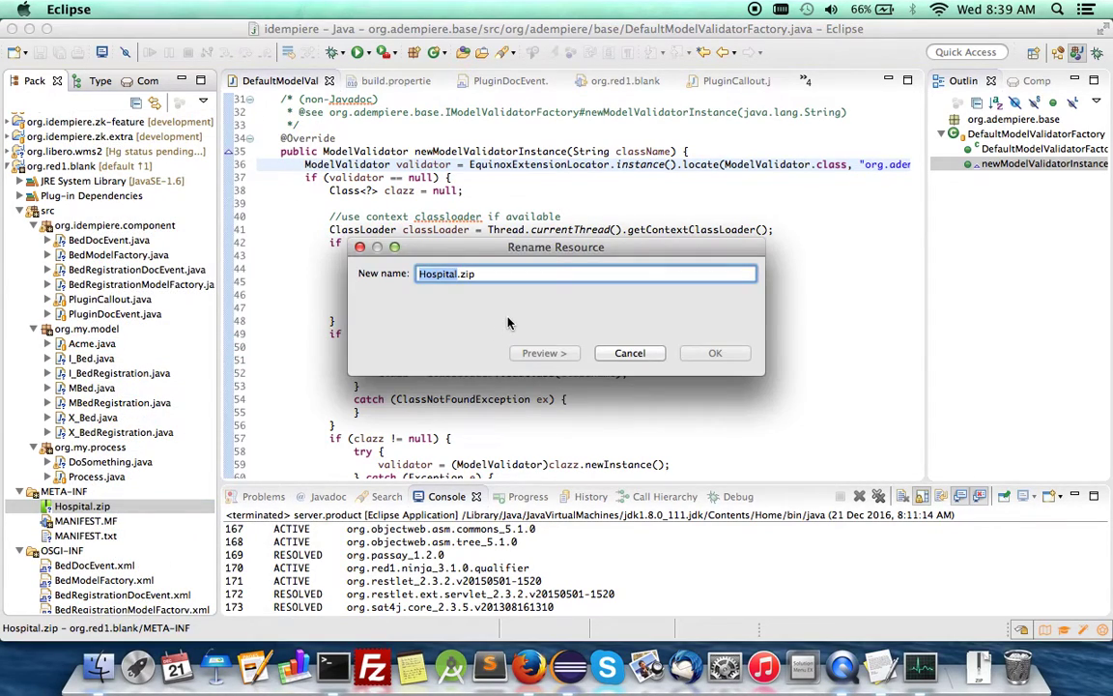
{"action": "type", "text": "2Pack_"}
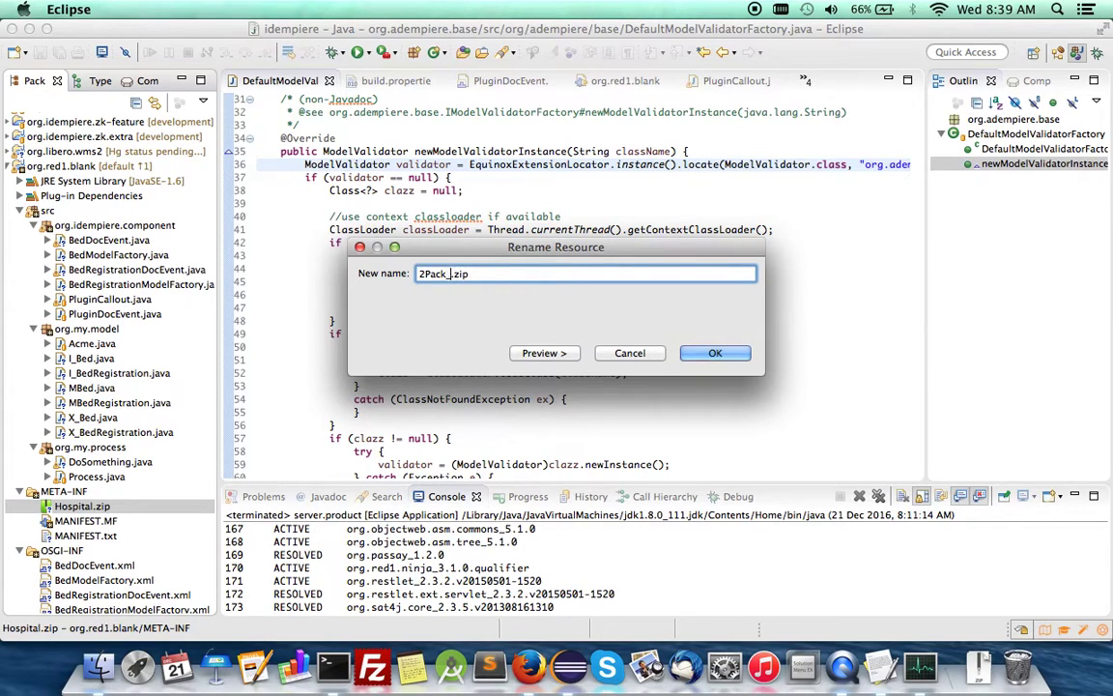
{"action": "type", "text": "1.0"}
{"action": "type", "text": ".0"}
{"action": "left_click", "coordinate": [712, 353]}
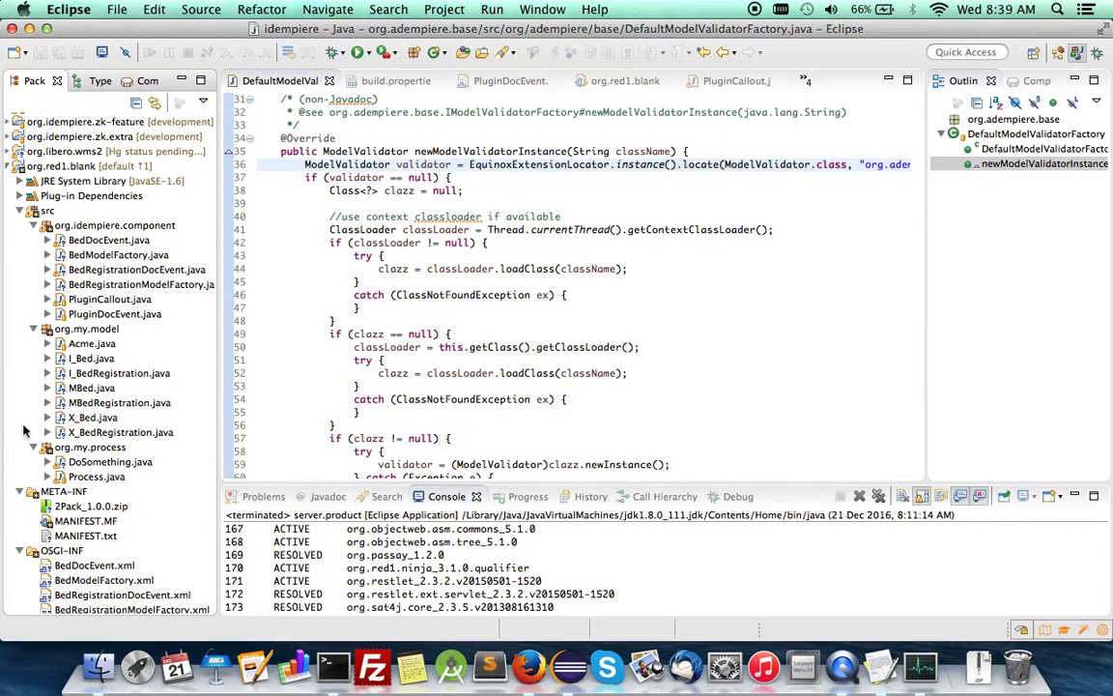
- Export org.red1.blank 1.1.0 from MANIFEST.MF's Export Wizard to /Applications/OSGI
{"action": "double_click", "coordinate": [87, 521]}
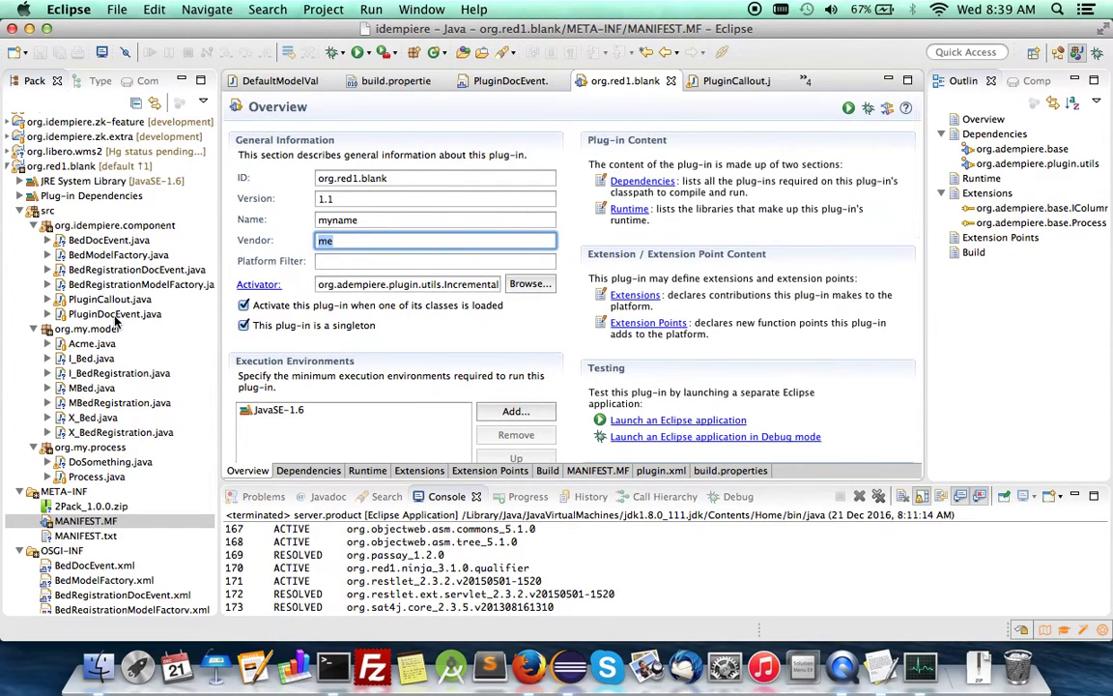
{"action": "scroll", "coordinate": [705, 387], "scroll_direction": "down", "scroll_amount": 3}
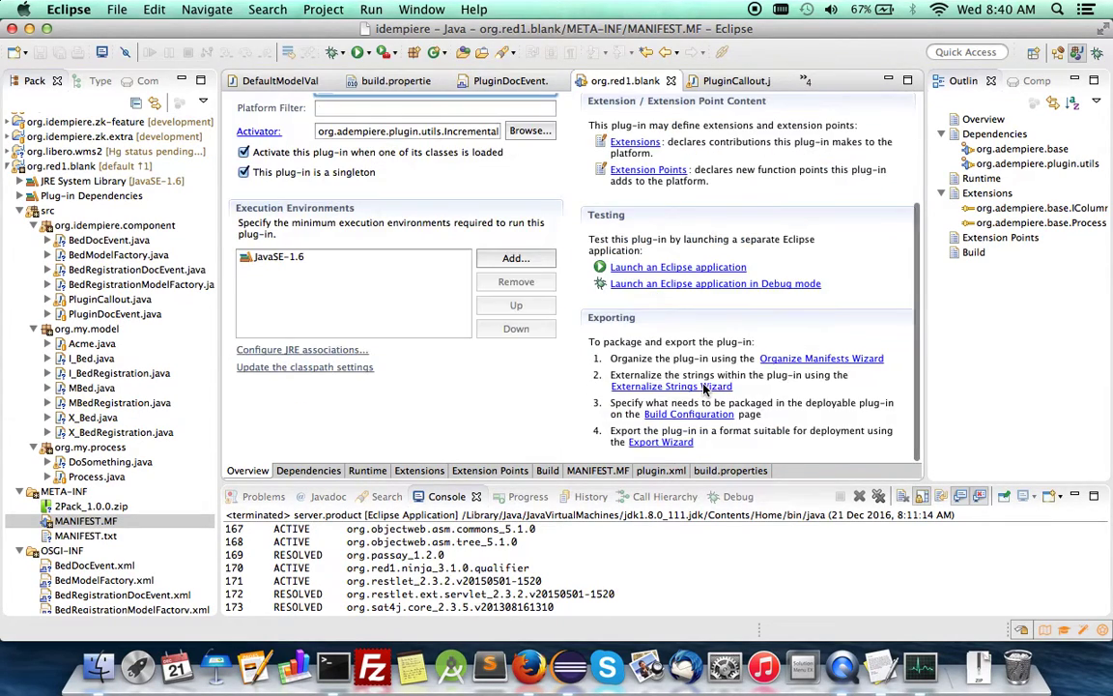
{"action": "left_click", "coordinate": [672, 443]}
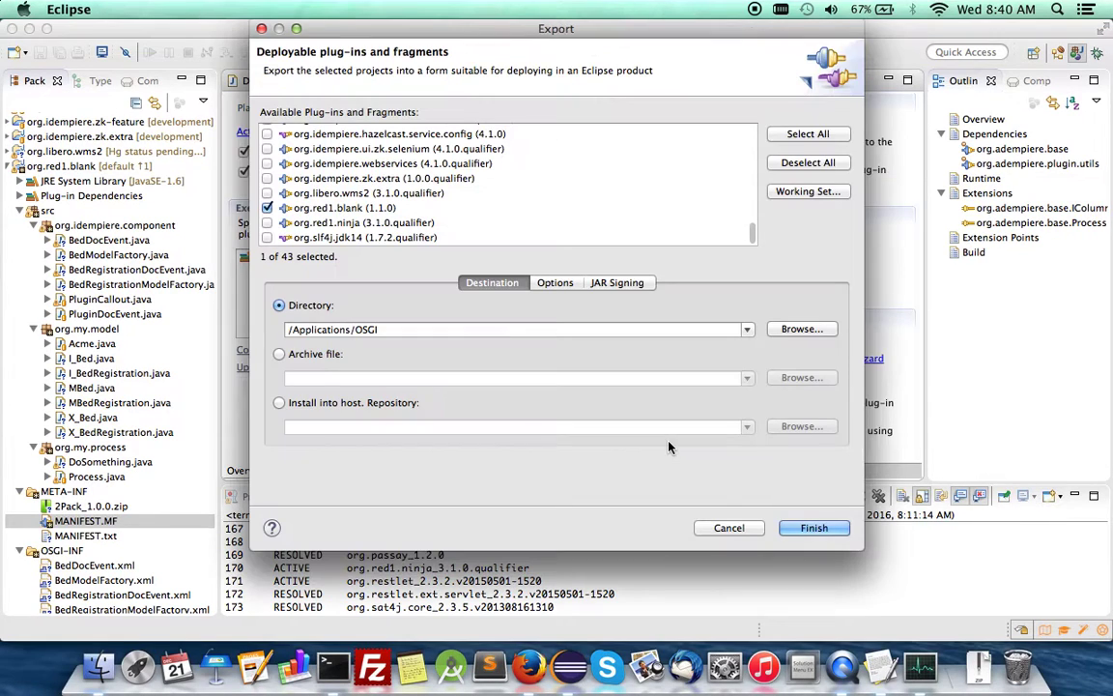
{"action": "left_click", "coordinate": [814, 528]}
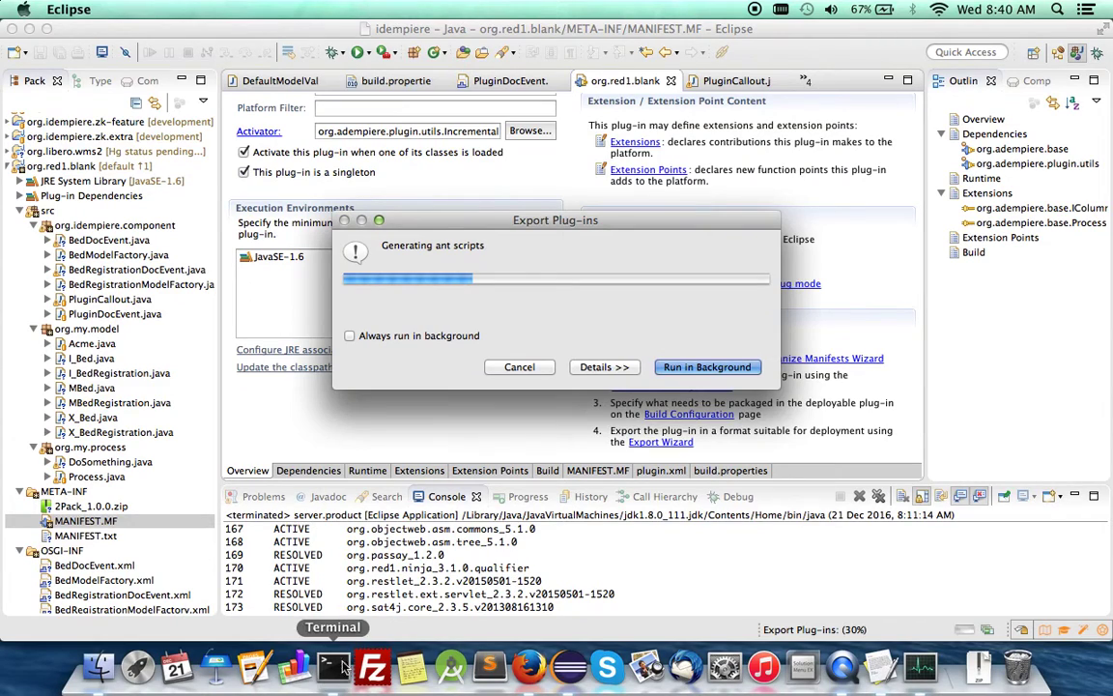
{"action": "left_click", "coordinate": [332, 665]}
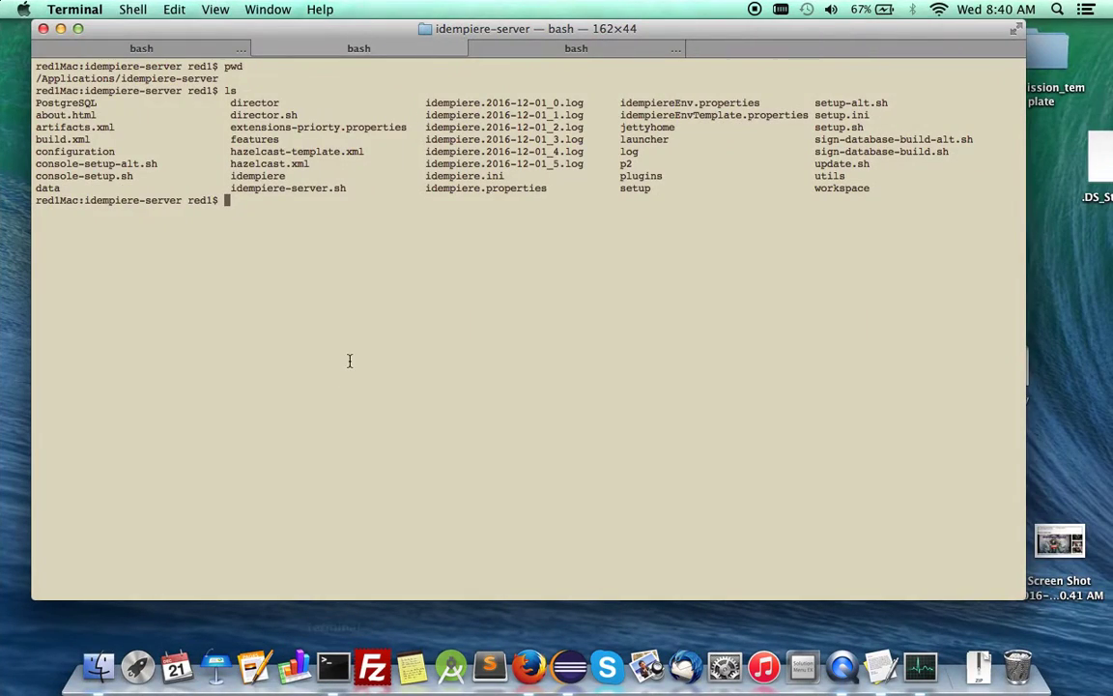
- Launch ./idempiere-server.sh from the idempiere-server shell tab
{"action": "left_click", "coordinate": [143, 47]}
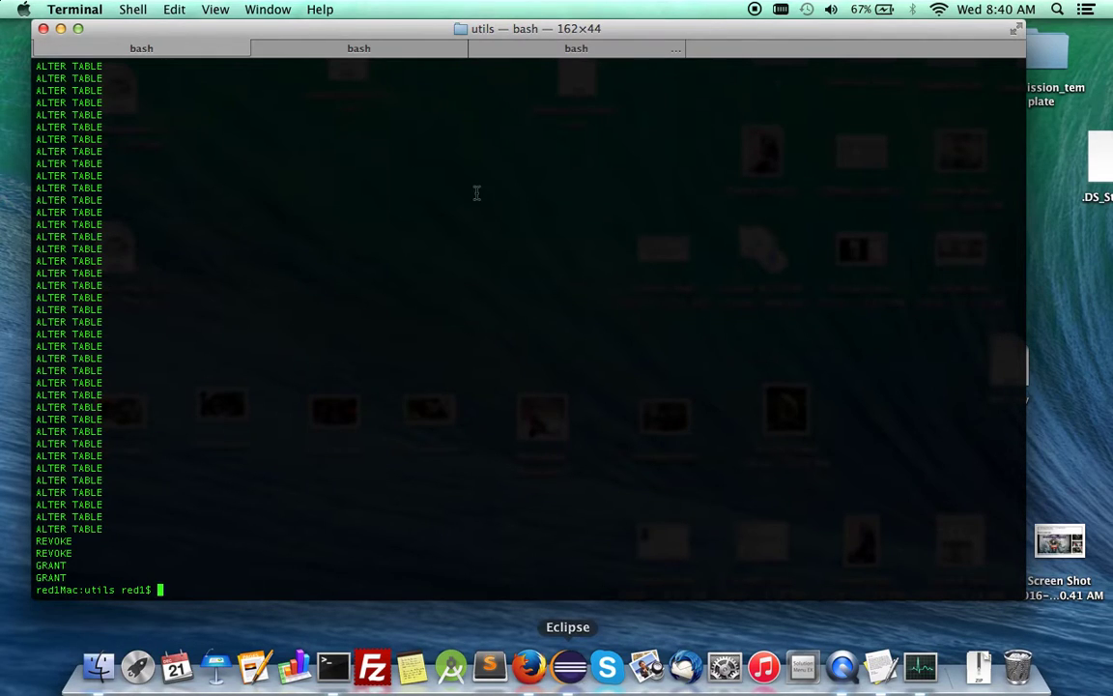
{"action": "left_click", "coordinate": [360, 50]}
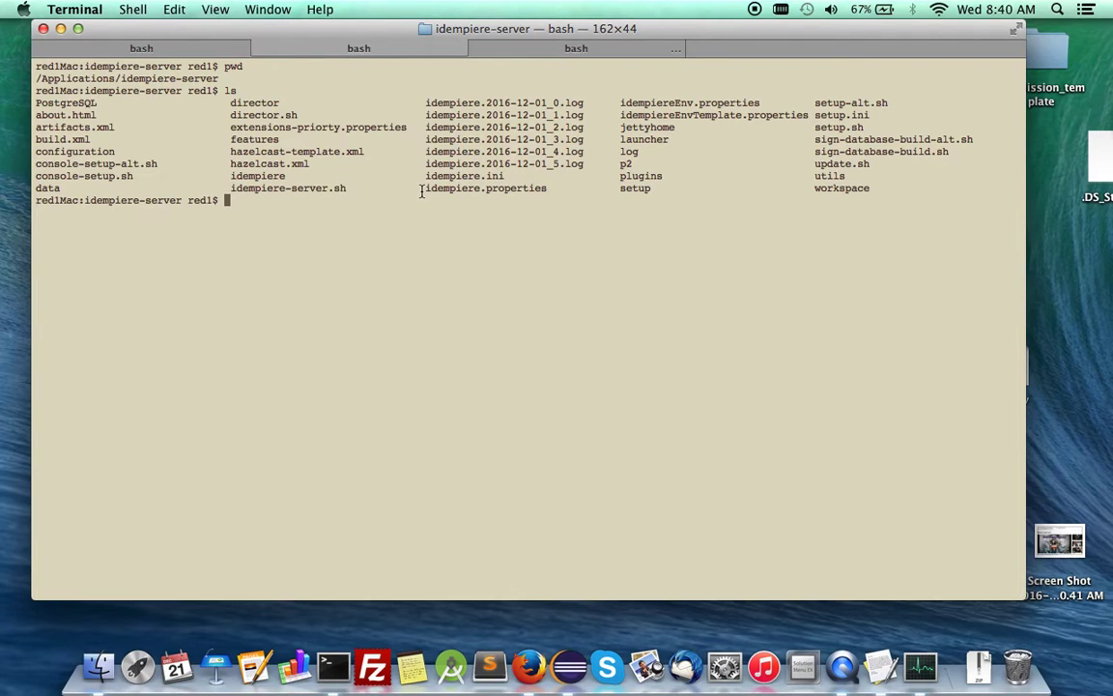
{"action": "type", "text": "./ide"}
{"action": "key", "text": "Tab"}
{"action": "type", "text": "-"}
{"action": "key", "text": "Tab"}
{"action": "key", "text": "Return"}
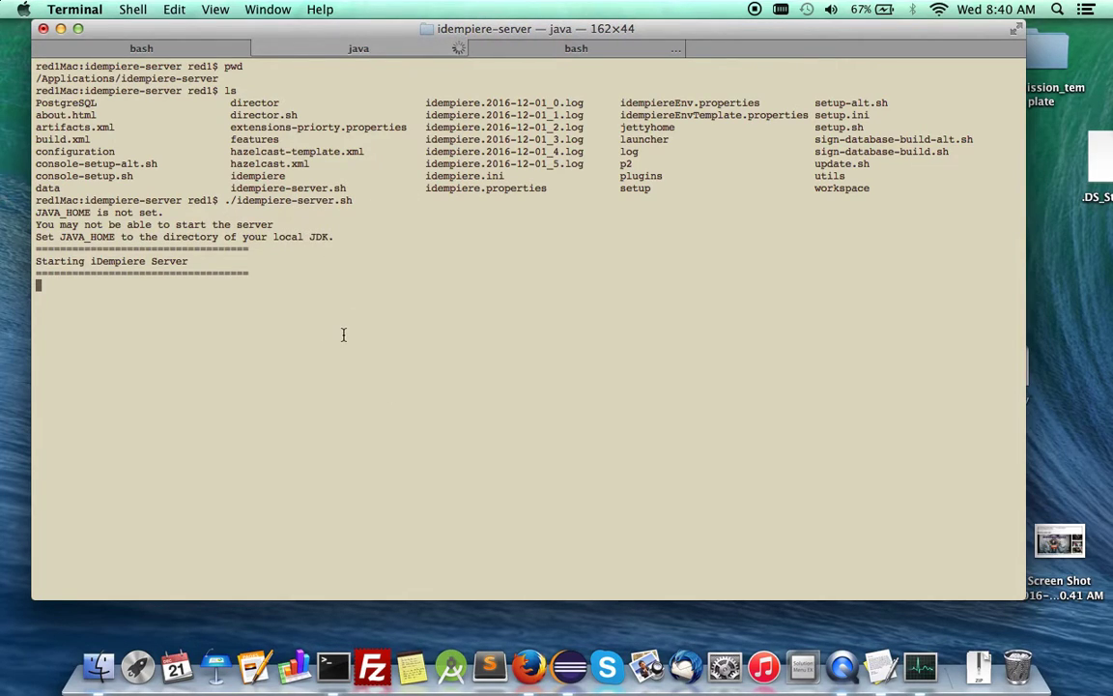
{"action": "left_click", "coordinate": [531, 667]}
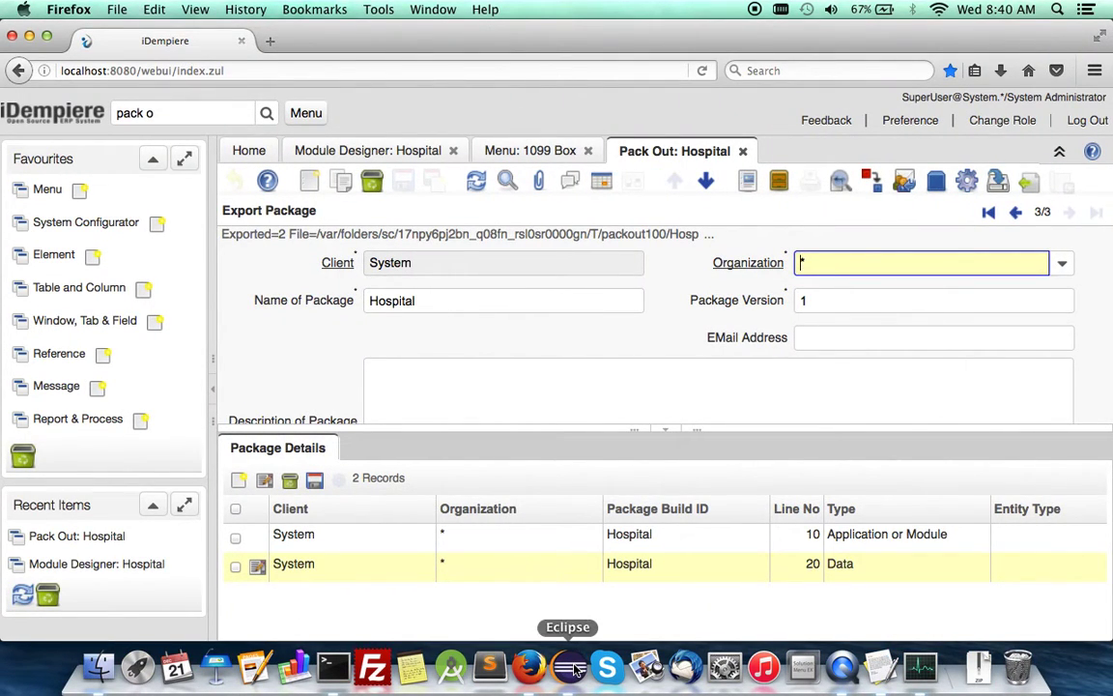
{"action": "left_click", "coordinate": [571, 667]}
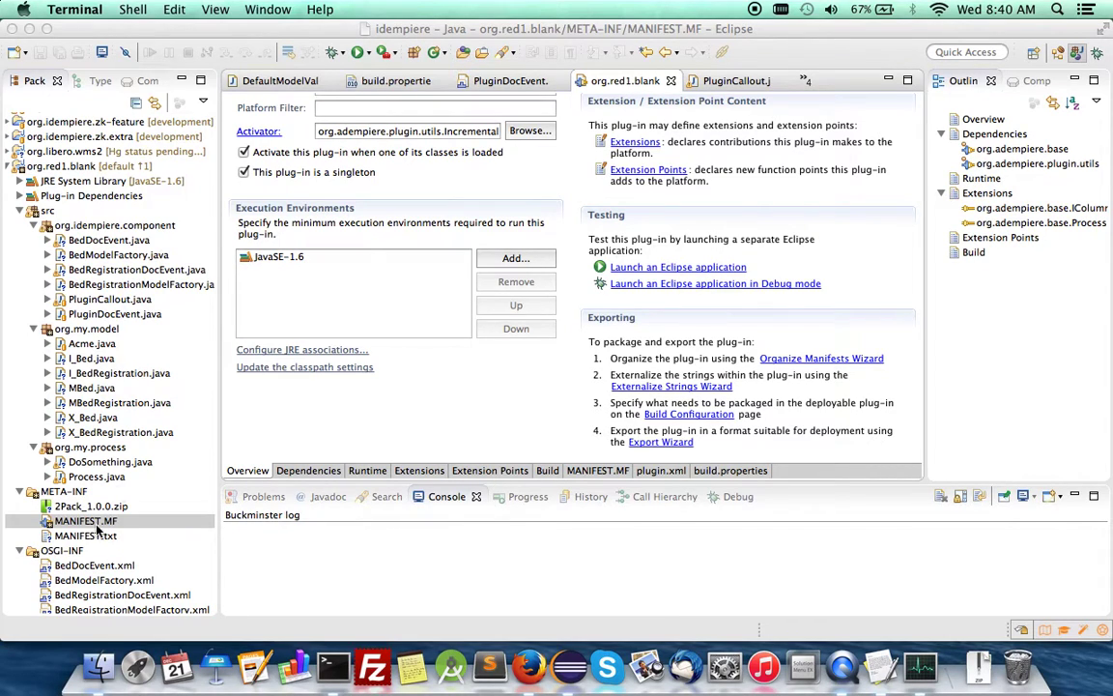
{"action": "left_click", "coordinate": [101, 667]}
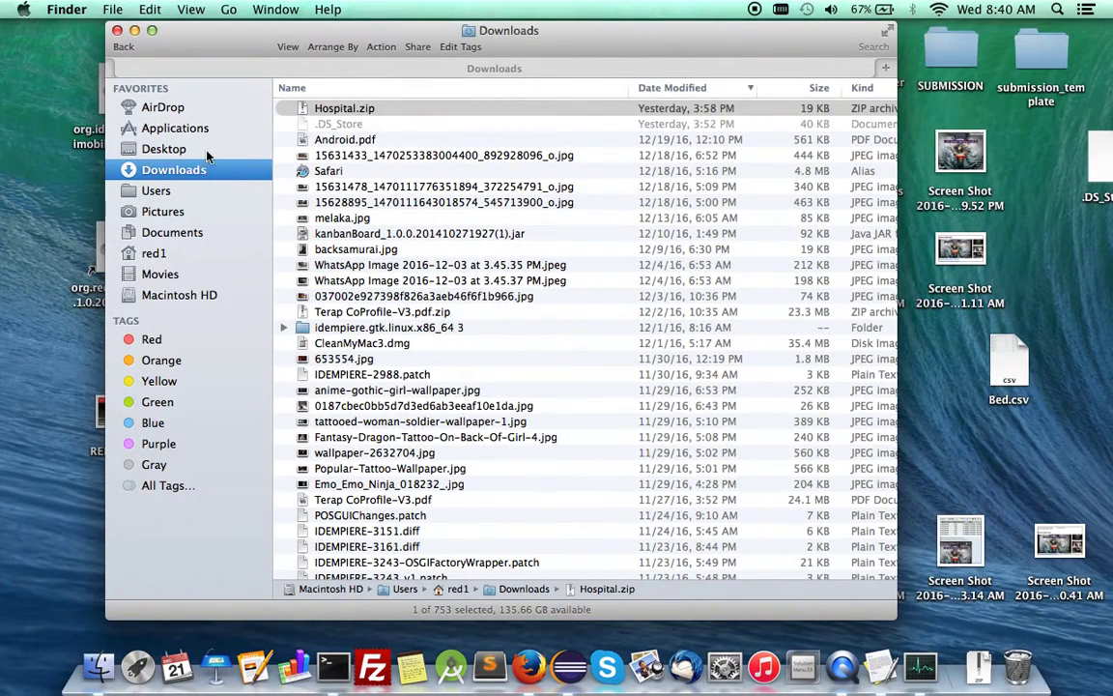
{"action": "left_click", "coordinate": [191, 136]}
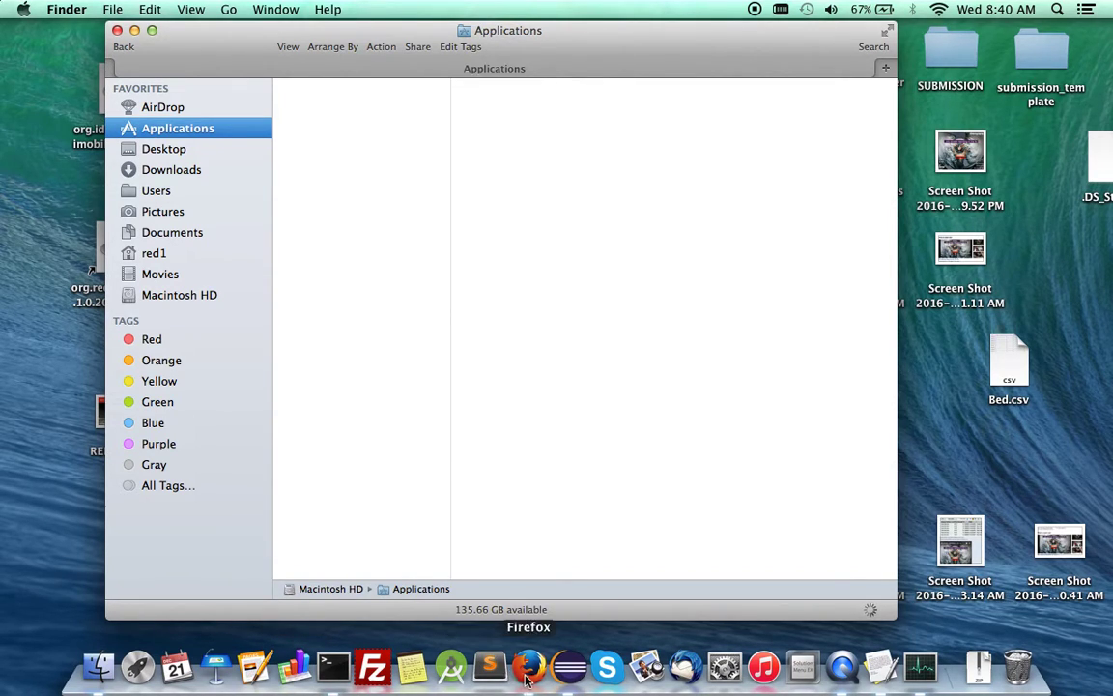
{"action": "left_click", "coordinate": [333, 667]}
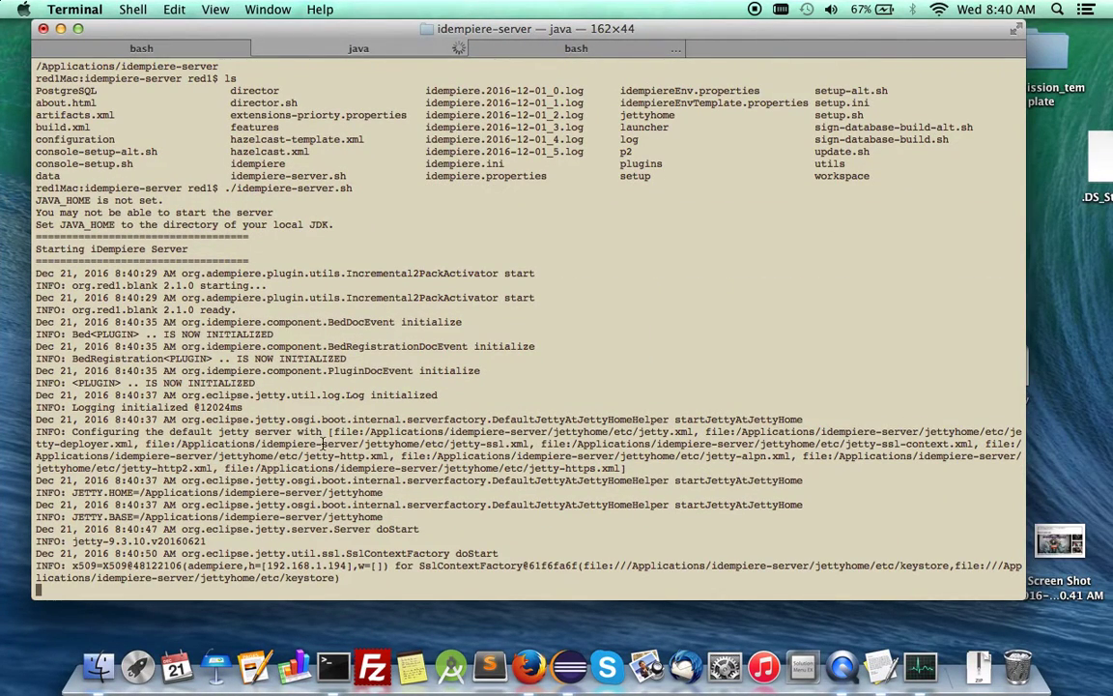
- Request localhost:8080/osgi/system/console/bundles in a new tab, getting a 404, while checking the server log
{"action": "left_click", "coordinate": [528, 667]}
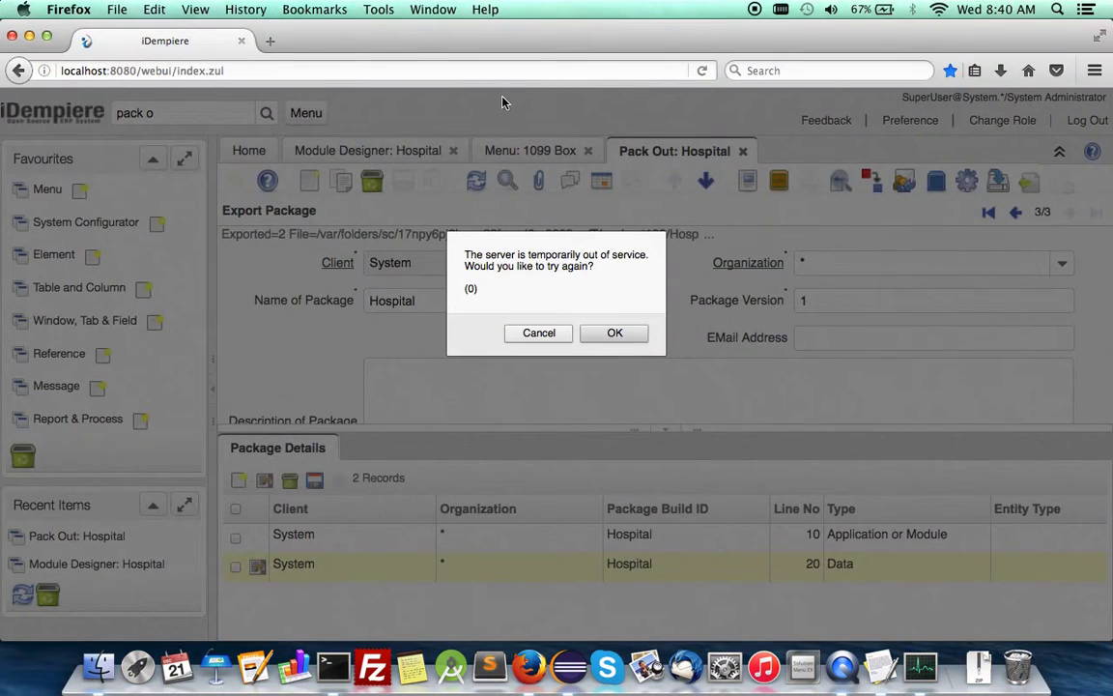
{"action": "left_click", "coordinate": [270, 42]}
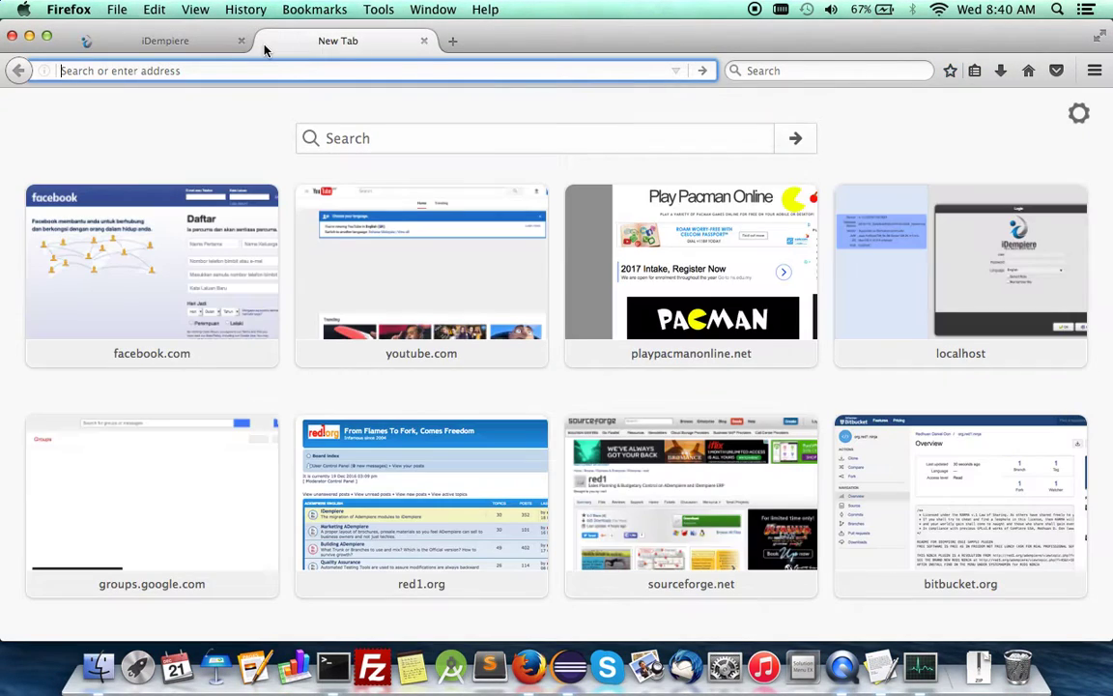
{"action": "type", "text": "lo"}
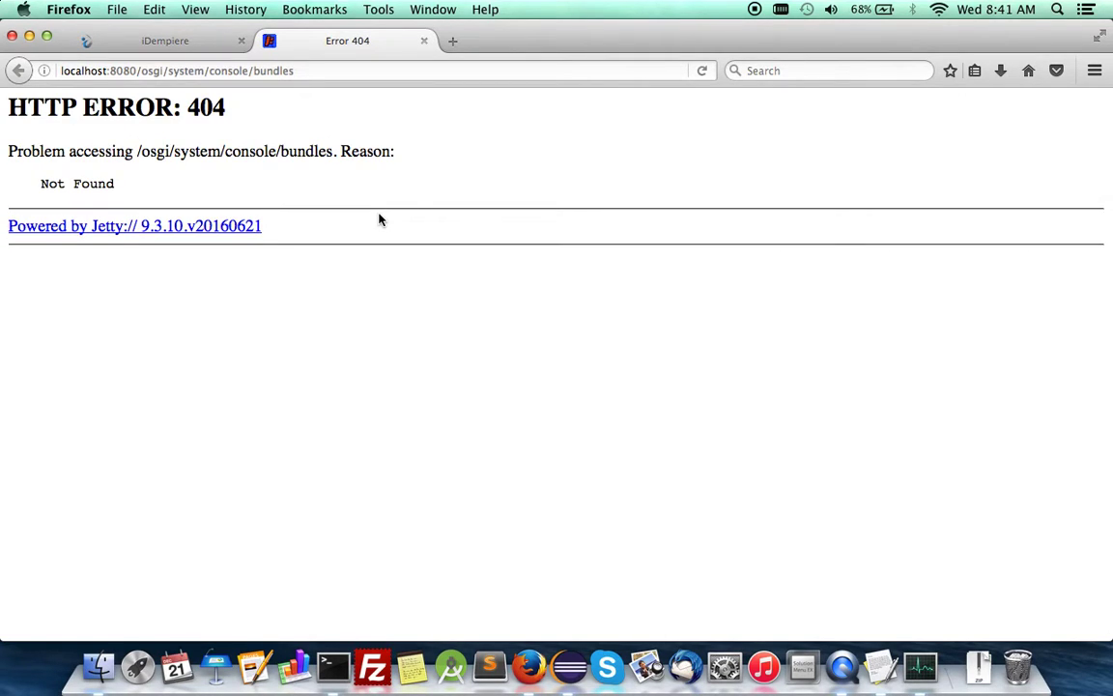
{"action": "left_click", "coordinate": [335, 669]}
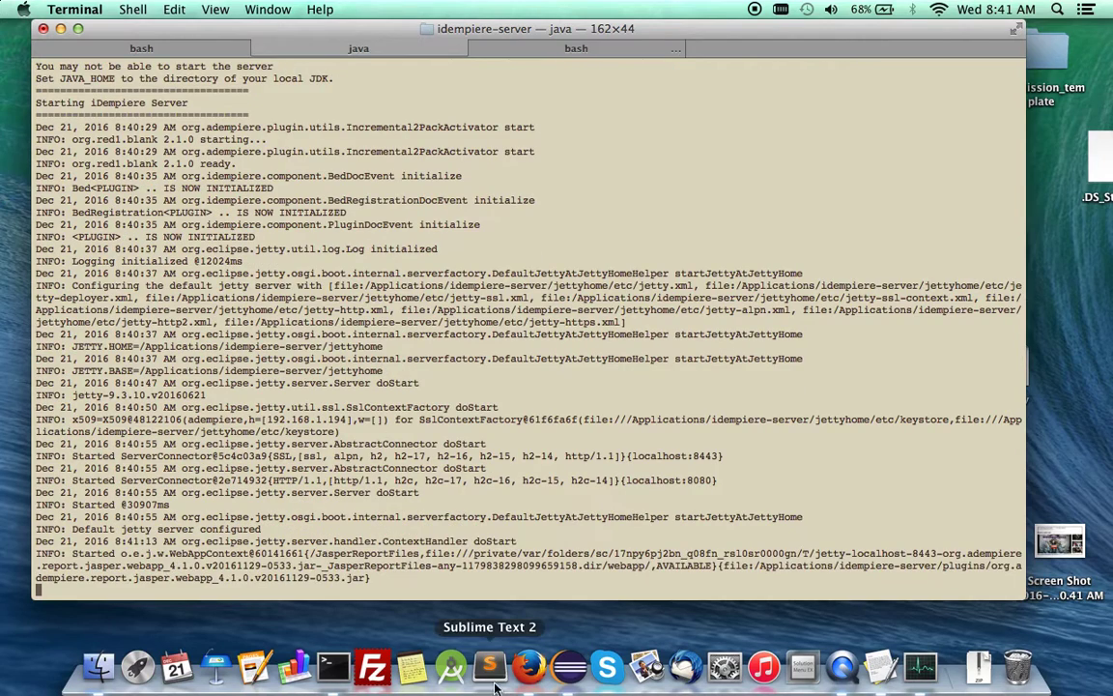
{"action": "left_click", "coordinate": [529, 667]}
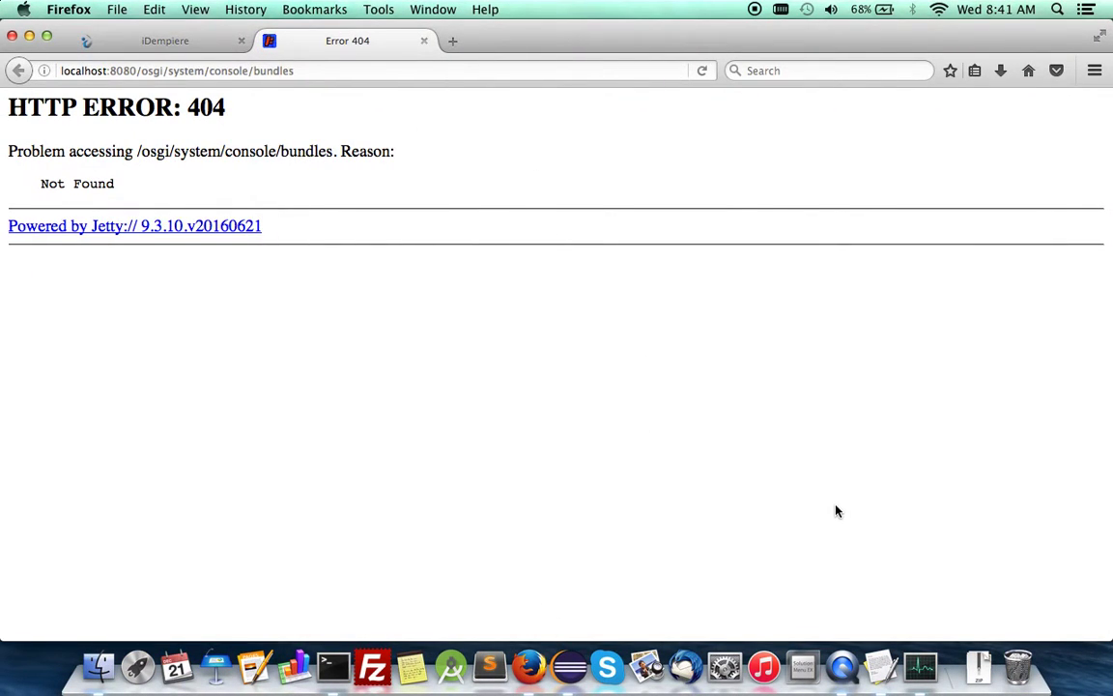
- View Applications > OSGI > plugins as a list, with org.red1.blank_1.1.0.jar newest
{"action": "left_click", "coordinate": [96, 671]}
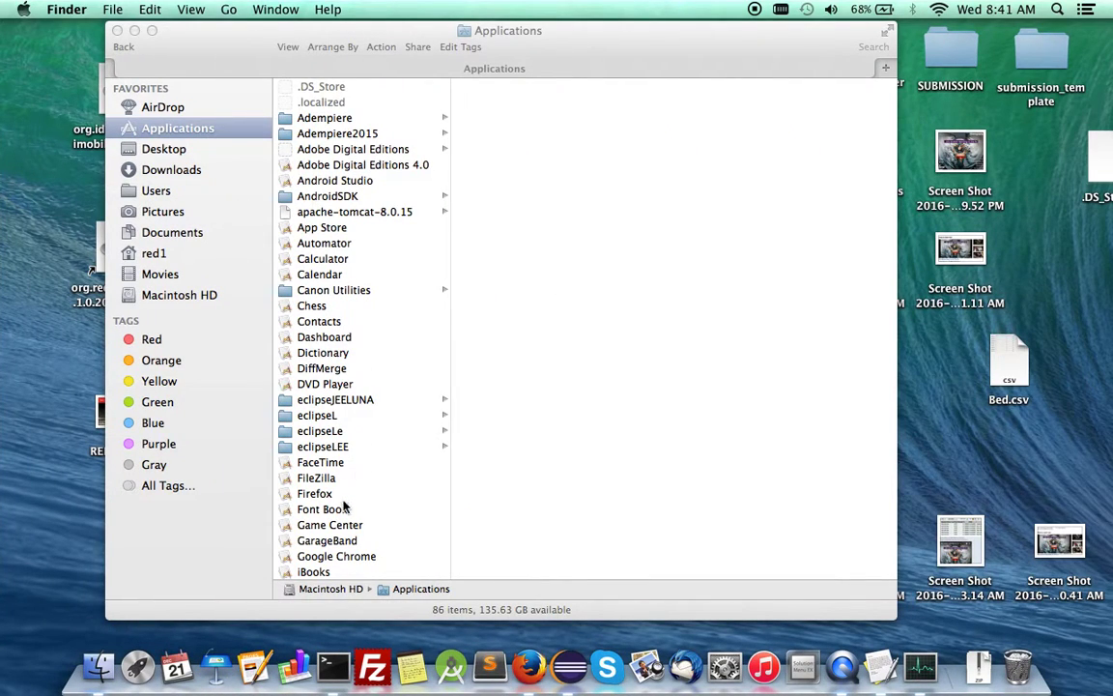
{"action": "scroll", "coordinate": [336, 522], "scroll_direction": "down", "scroll_amount": 10}
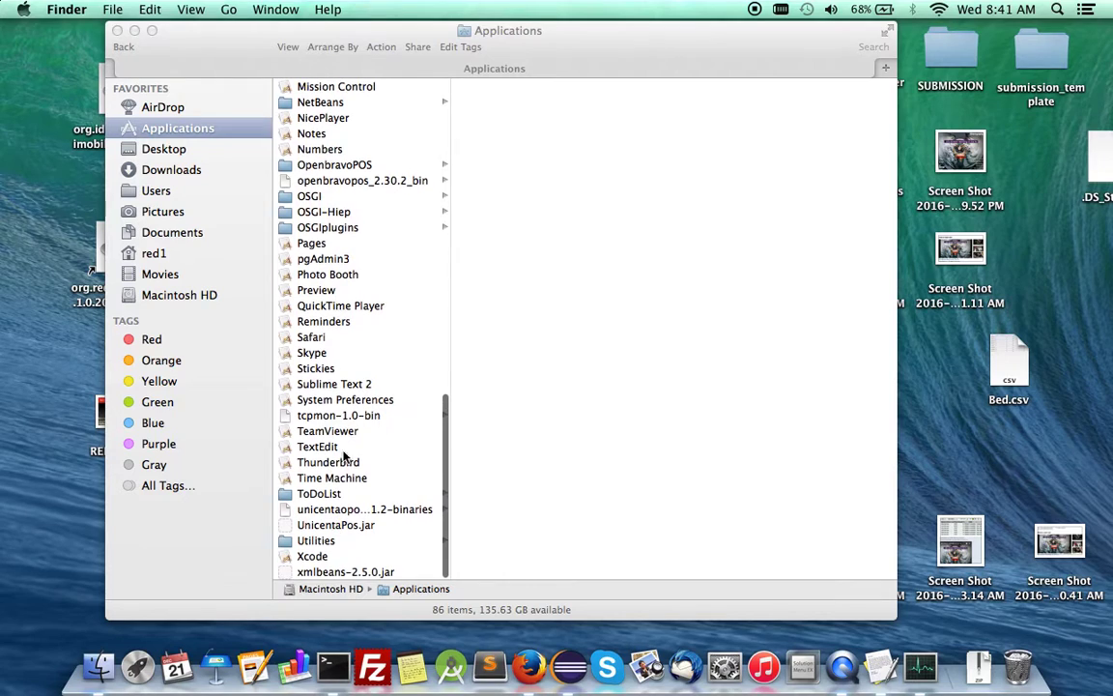
{"action": "scroll", "coordinate": [343, 454], "scroll_direction": "up", "scroll_amount": 3}
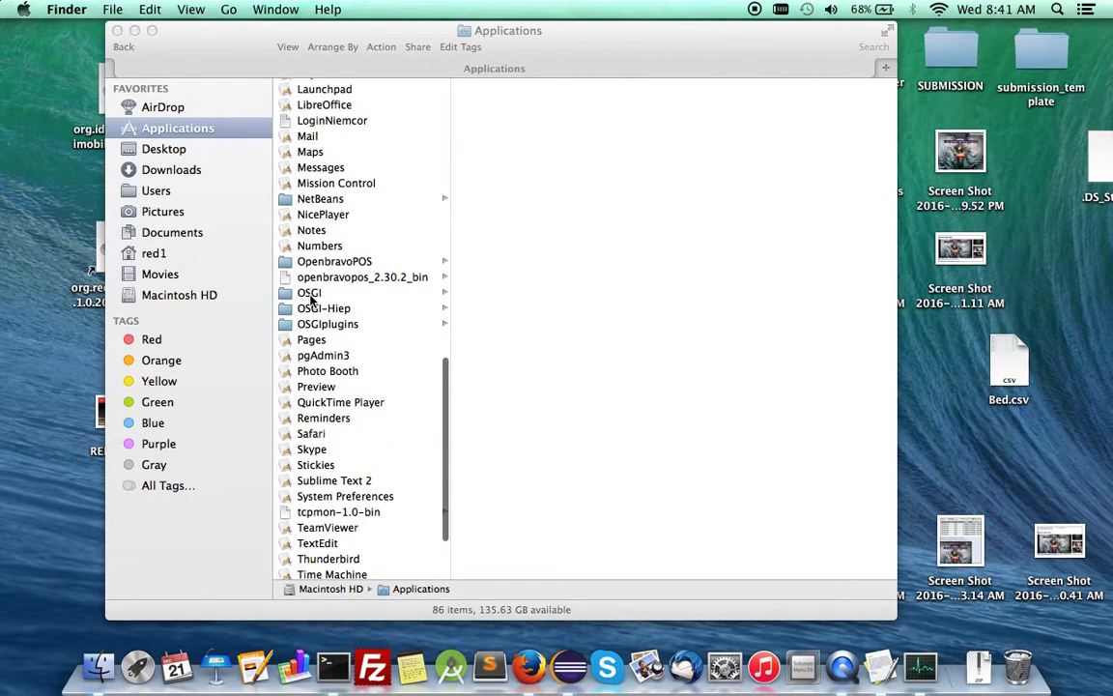
{"action": "left_click", "coordinate": [312, 294]}
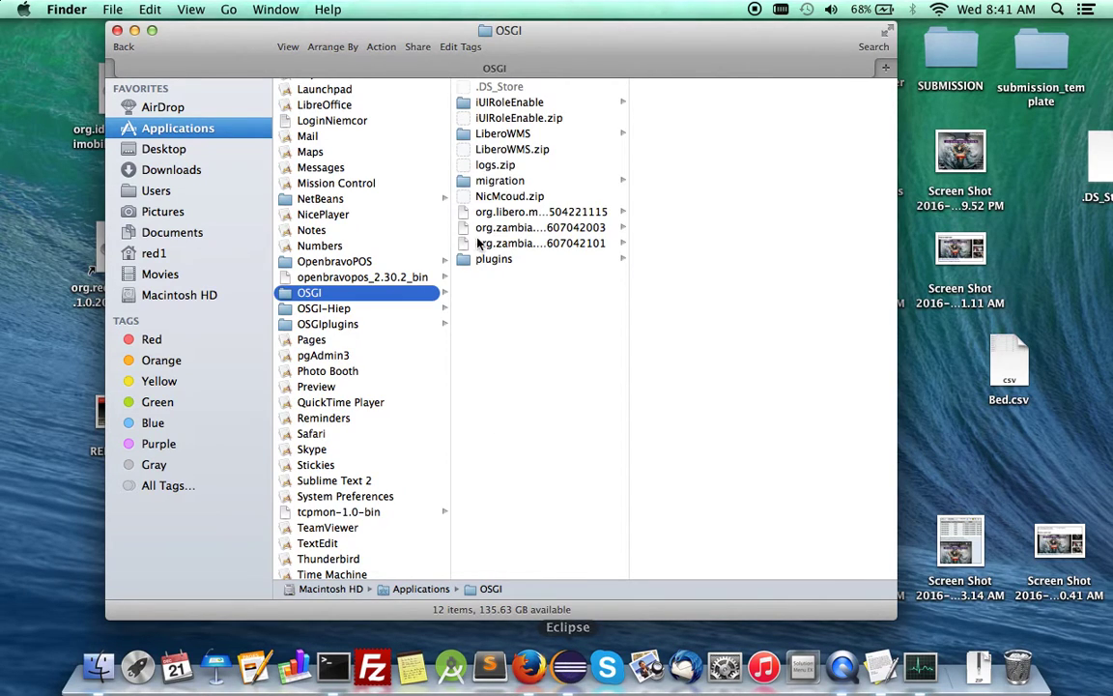
{"action": "left_click", "coordinate": [488, 261]}
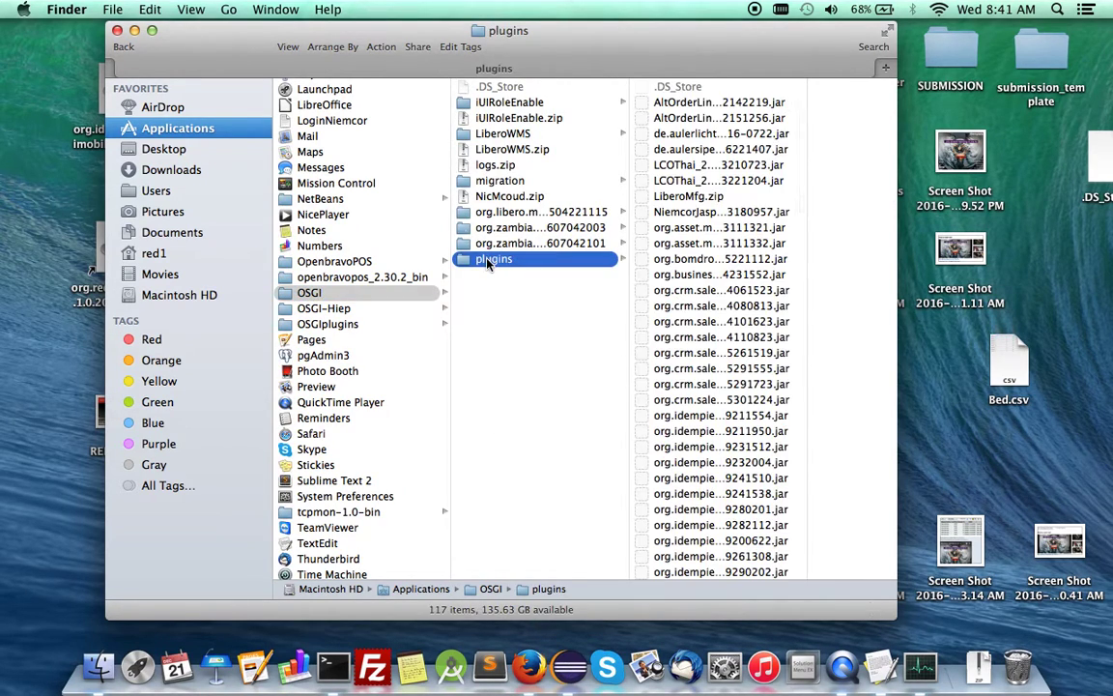
{"action": "left_click", "coordinate": [290, 48]}
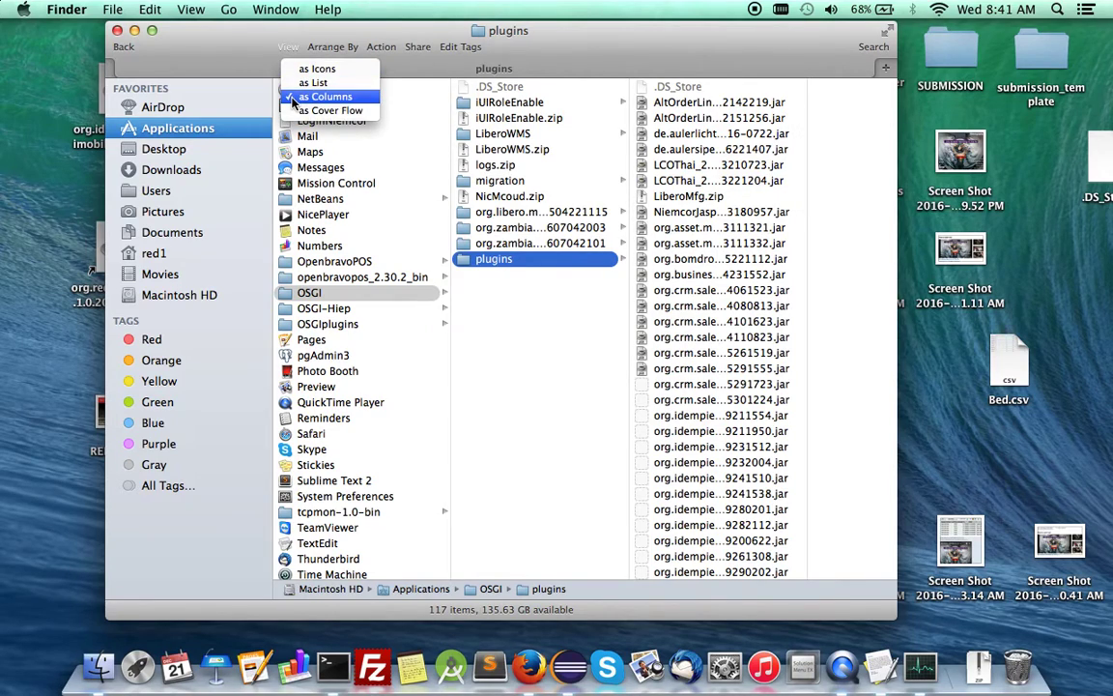
{"action": "left_click", "coordinate": [296, 85]}
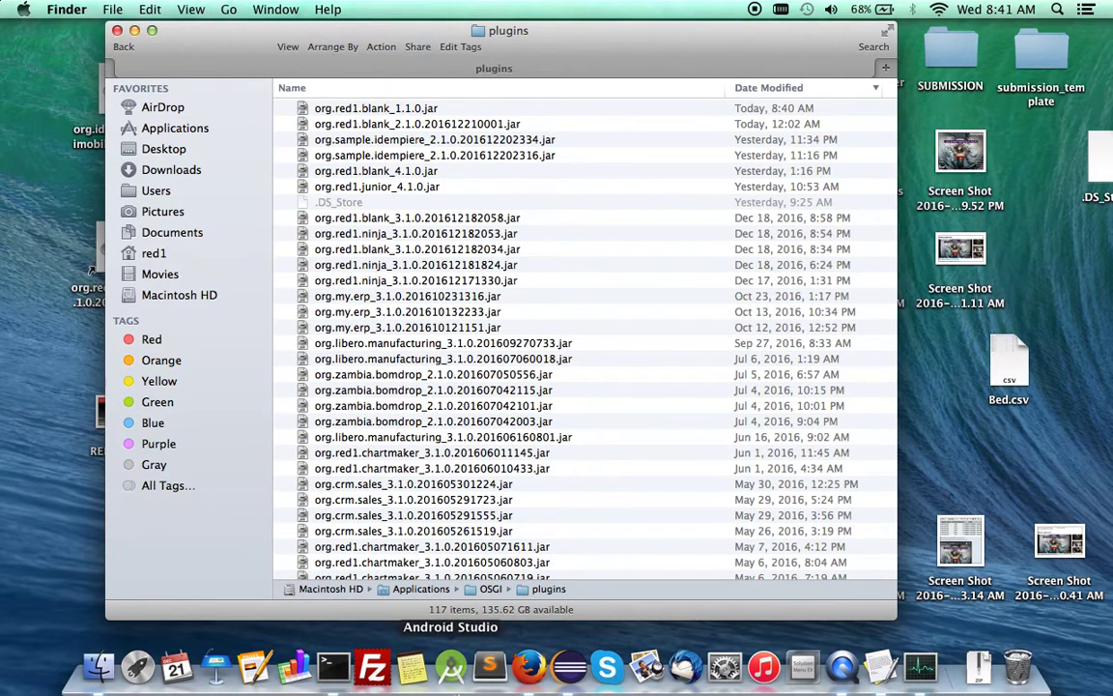
{"action": "left_click", "coordinate": [570, 666]}
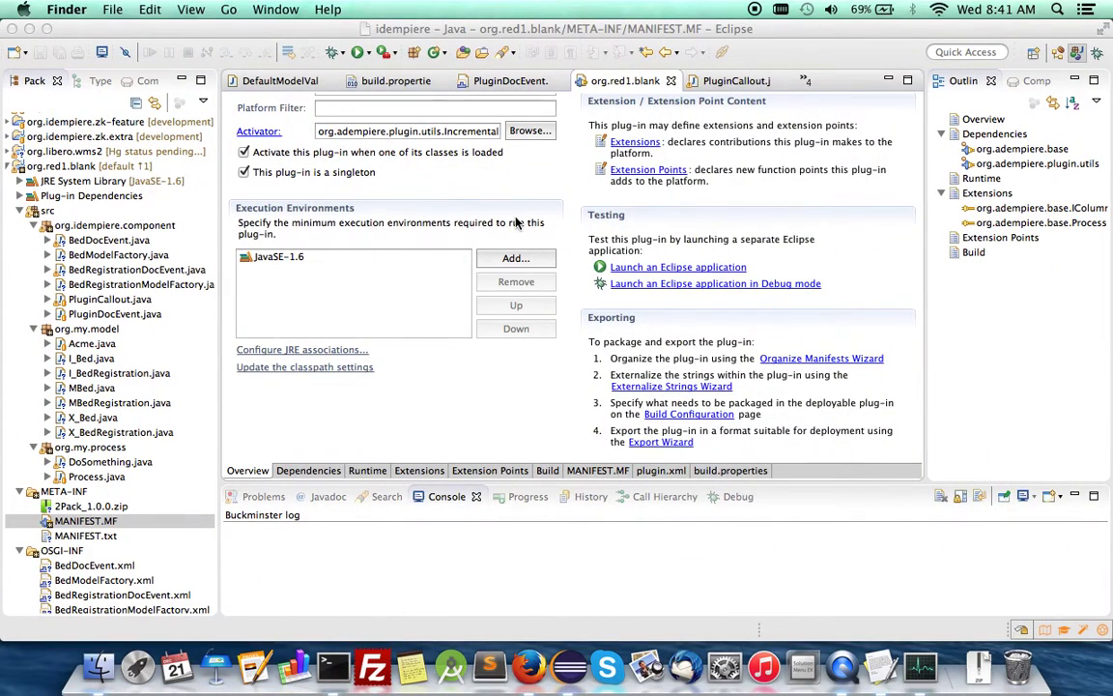
- Confirm the org.red1.blank manifest ID and version 1.1, then return to the OSGi console in Firefox
{"action": "scroll", "coordinate": [571, 187], "scroll_direction": "up", "scroll_amount": 5}
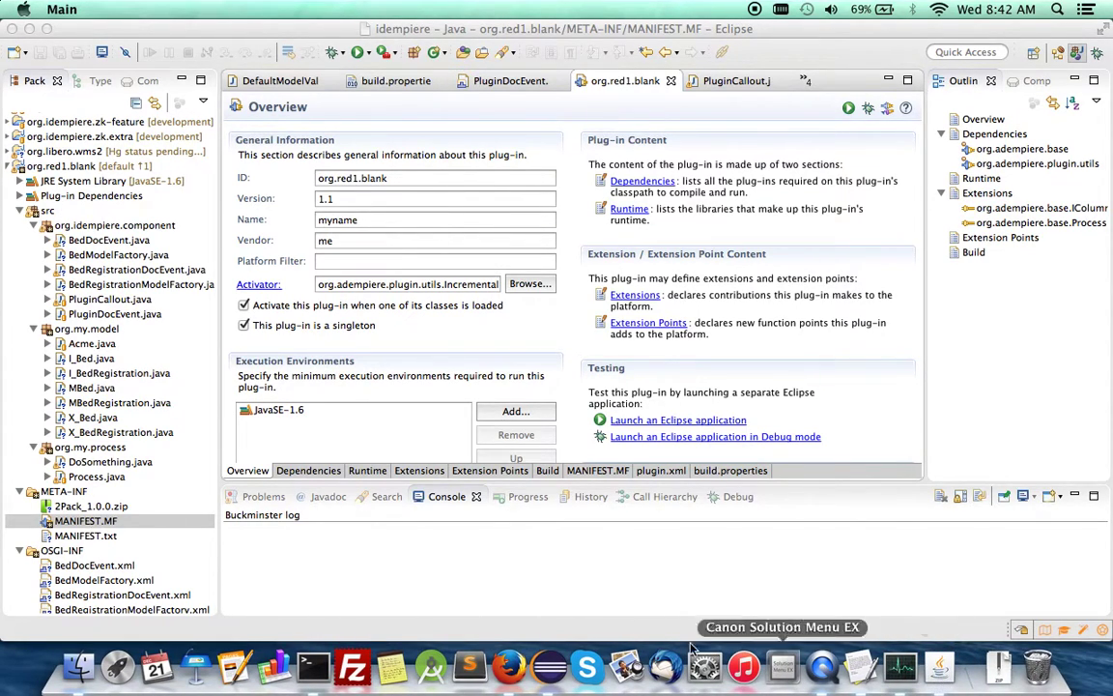
{"action": "left_click", "coordinate": [510, 669]}
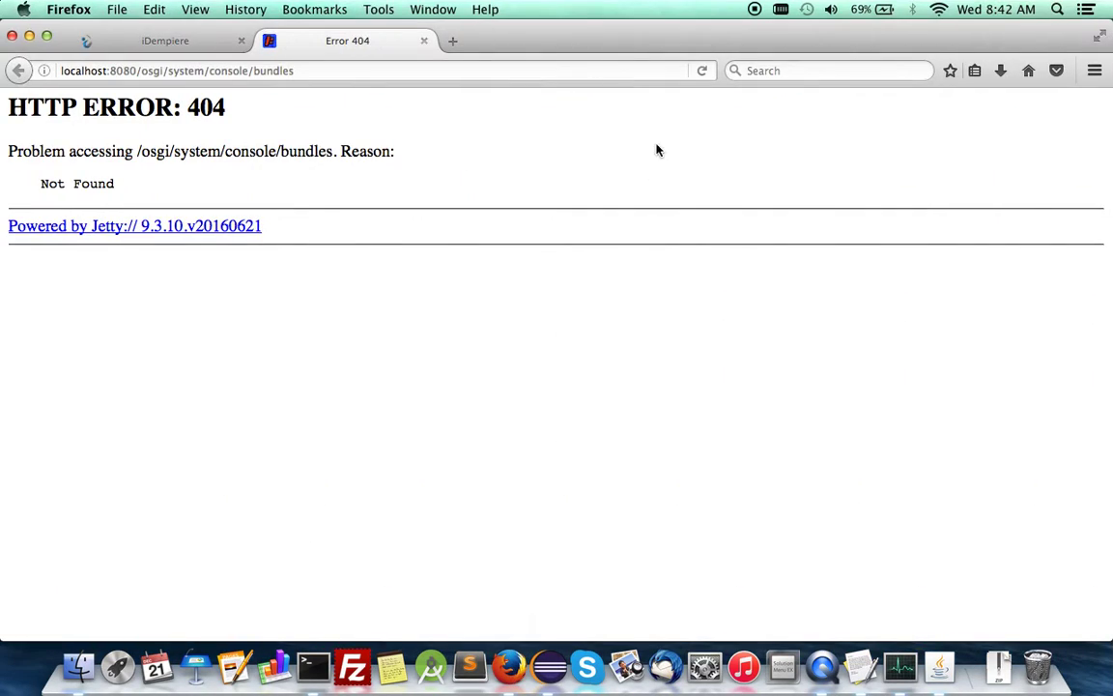
- Reload the OSGi bundles console and the iDempiere page while waiting for the server to respond
{"action": "left_click", "coordinate": [703, 71]}
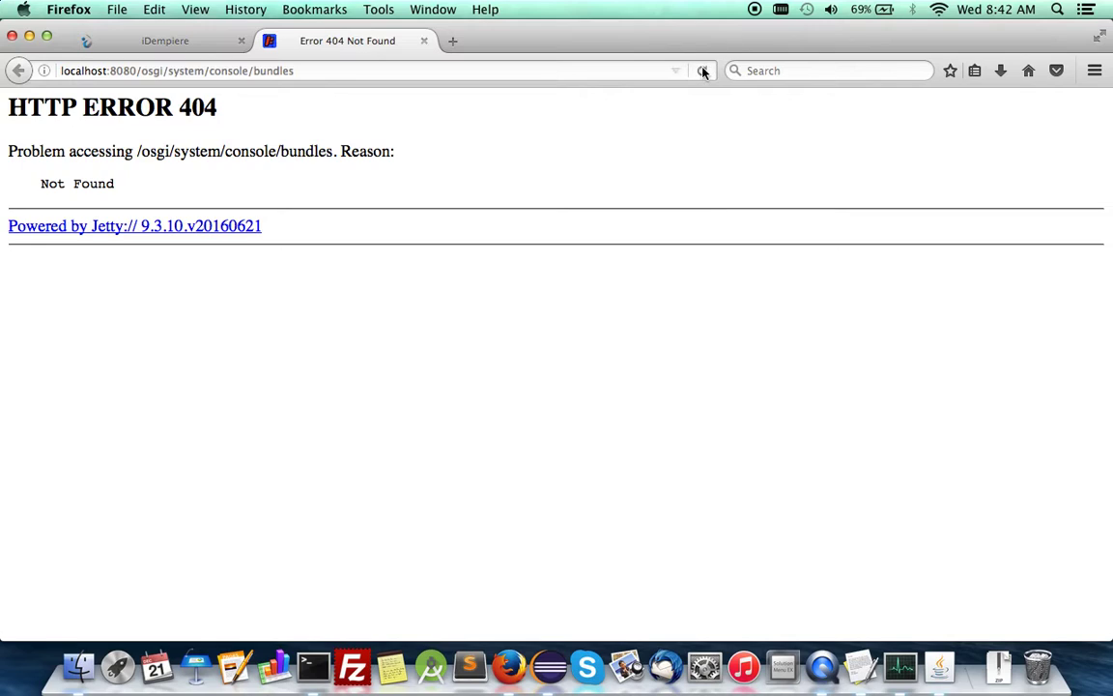
{"action": "left_click", "coordinate": [702, 72]}
{"action": "left_click", "coordinate": [160, 37]}
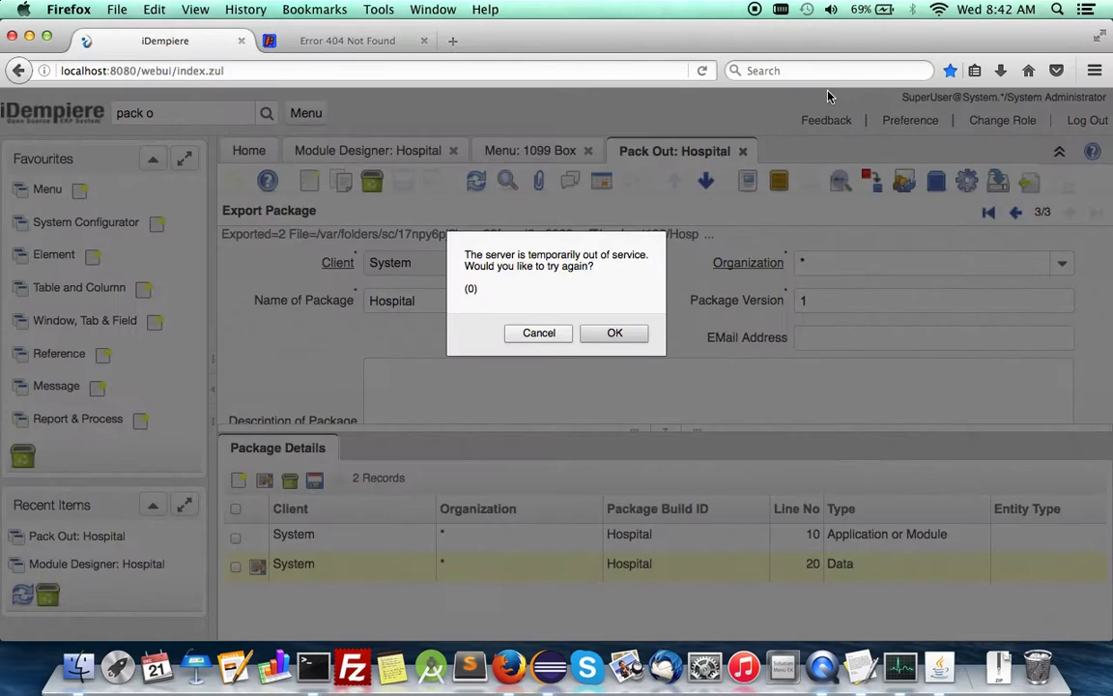
{"action": "left_click", "coordinate": [703, 72]}
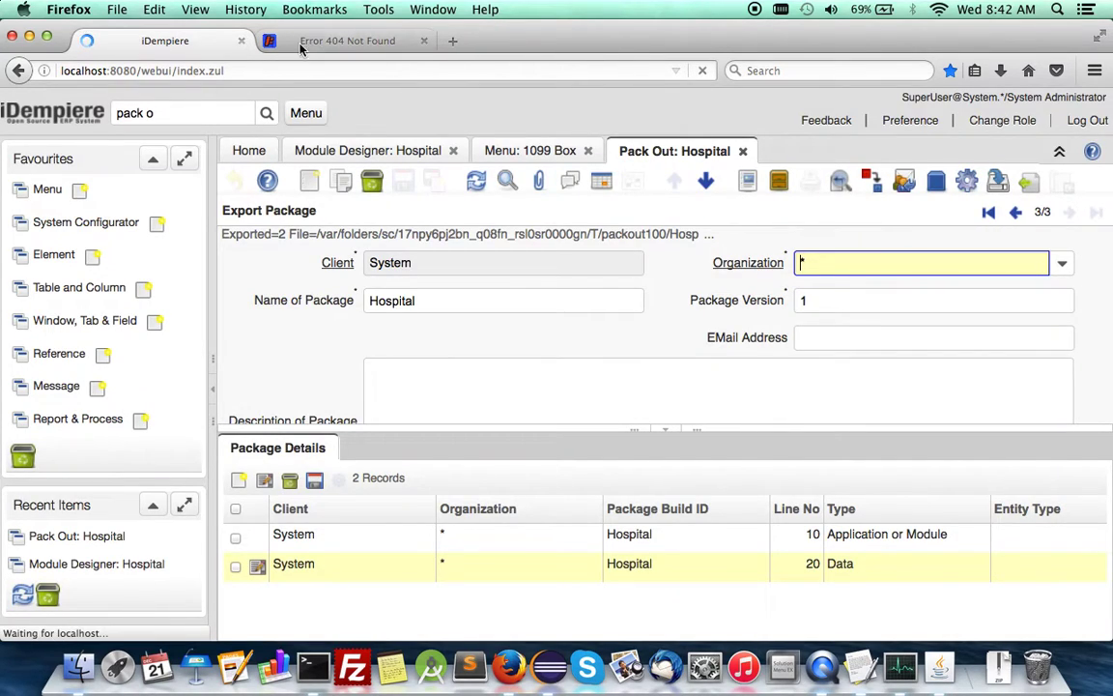
- Accept the Felix Web Console sign-in, then enter SuperUser as the iDempiere user name
{"action": "left_click", "coordinate": [338, 39]}
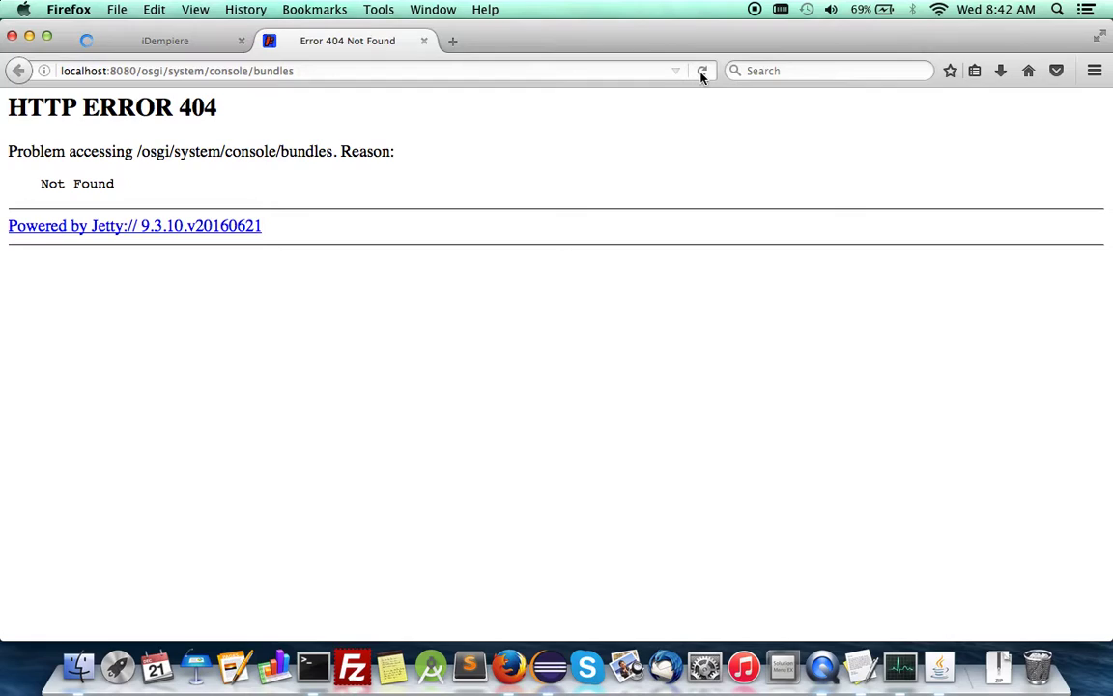
{"action": "left_click", "coordinate": [703, 74]}
{"action": "left_click", "coordinate": [703, 74]}
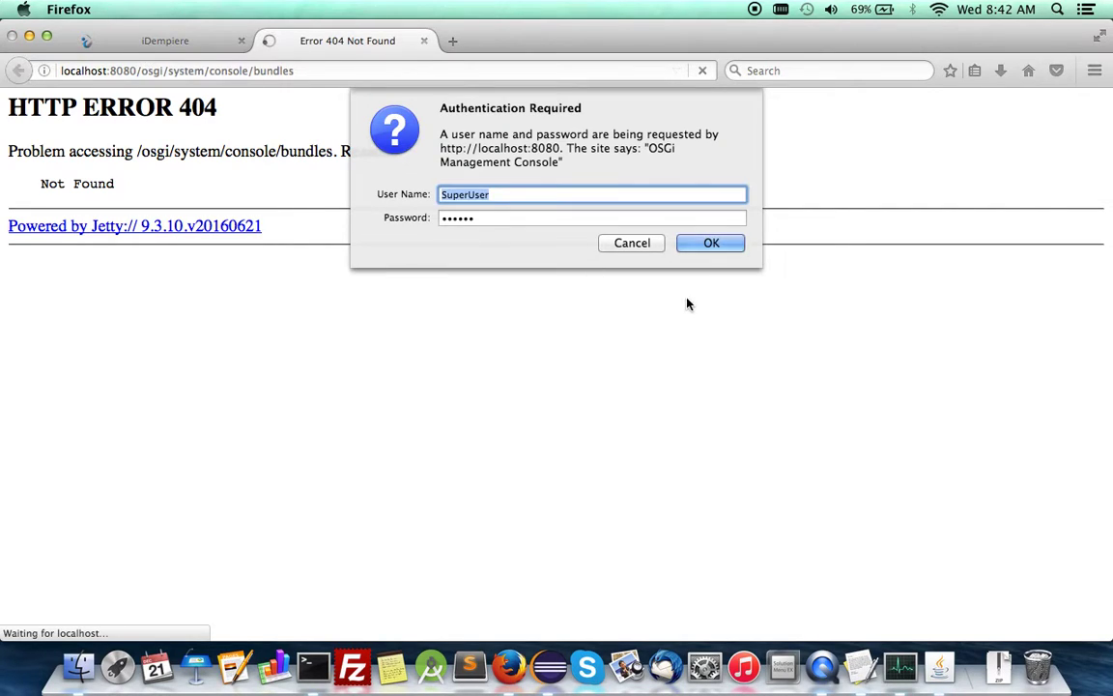
{"action": "left_click", "coordinate": [710, 242]}
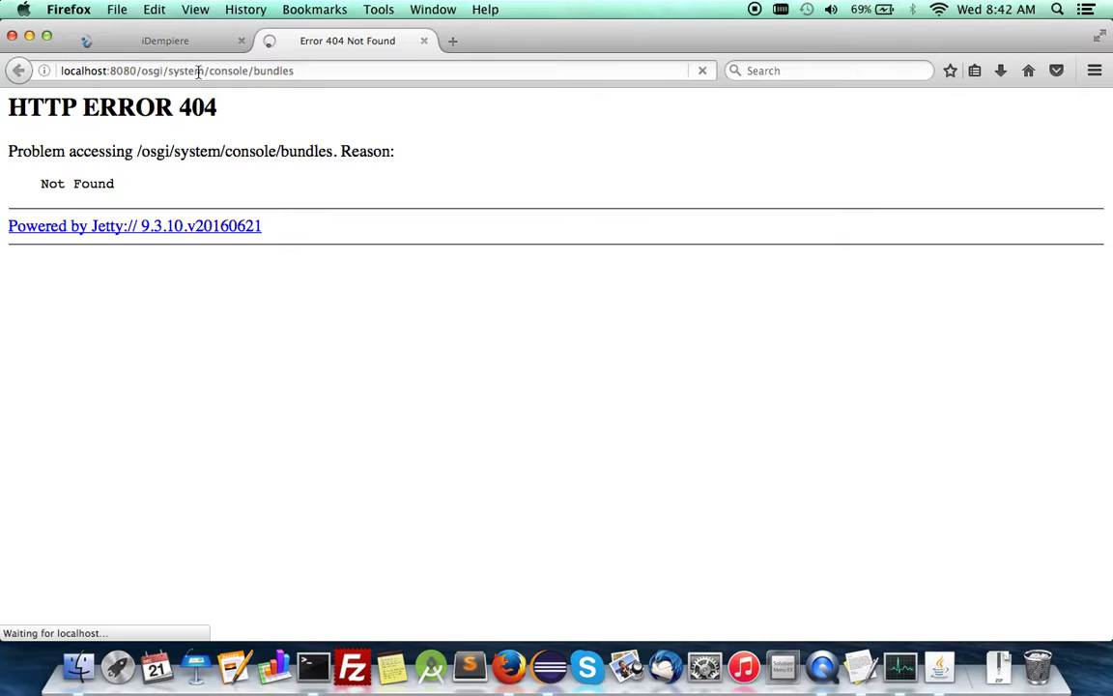
{"action": "left_click", "coordinate": [155, 42]}
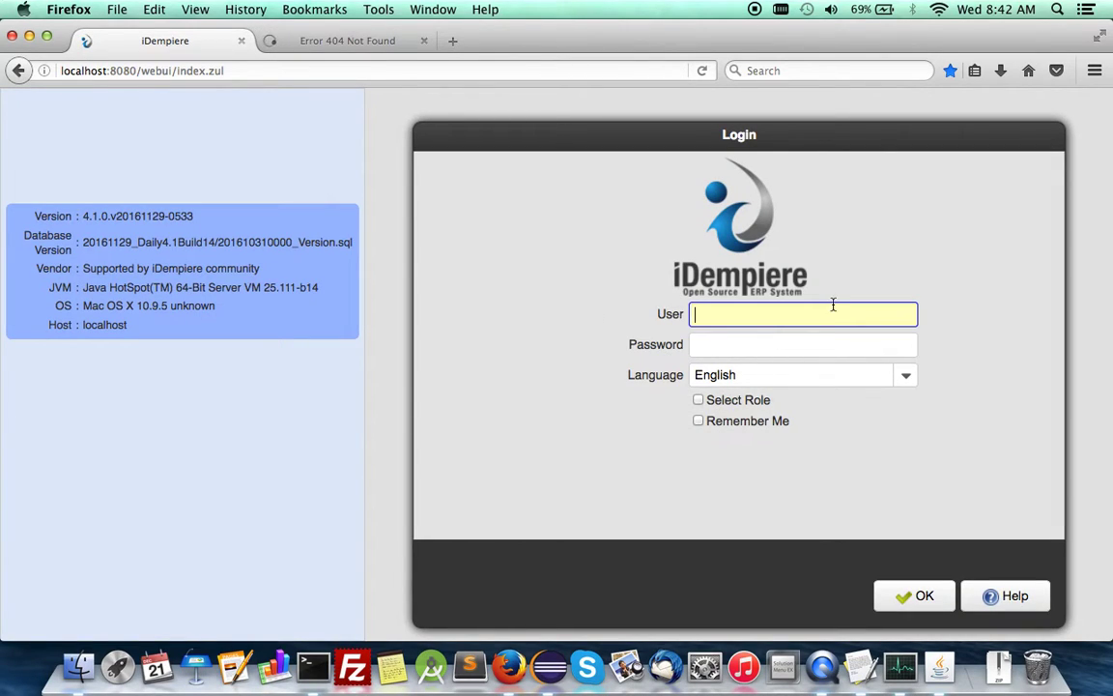
{"action": "type", "text": "SuperU"}
{"action": "type", "text": "ser"}
- Log in to iDempiere as SuperUser with the account password and Remember Me ticked
{"action": "left_click", "coordinate": [853, 343]}
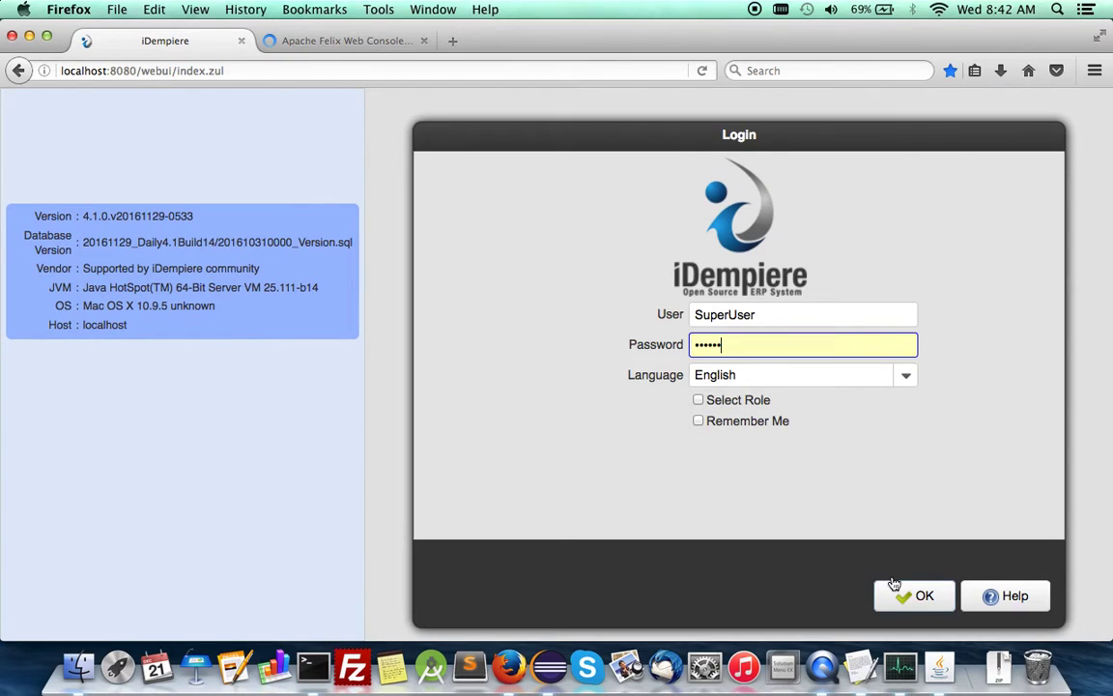
{"action": "left_click", "coordinate": [698, 421]}
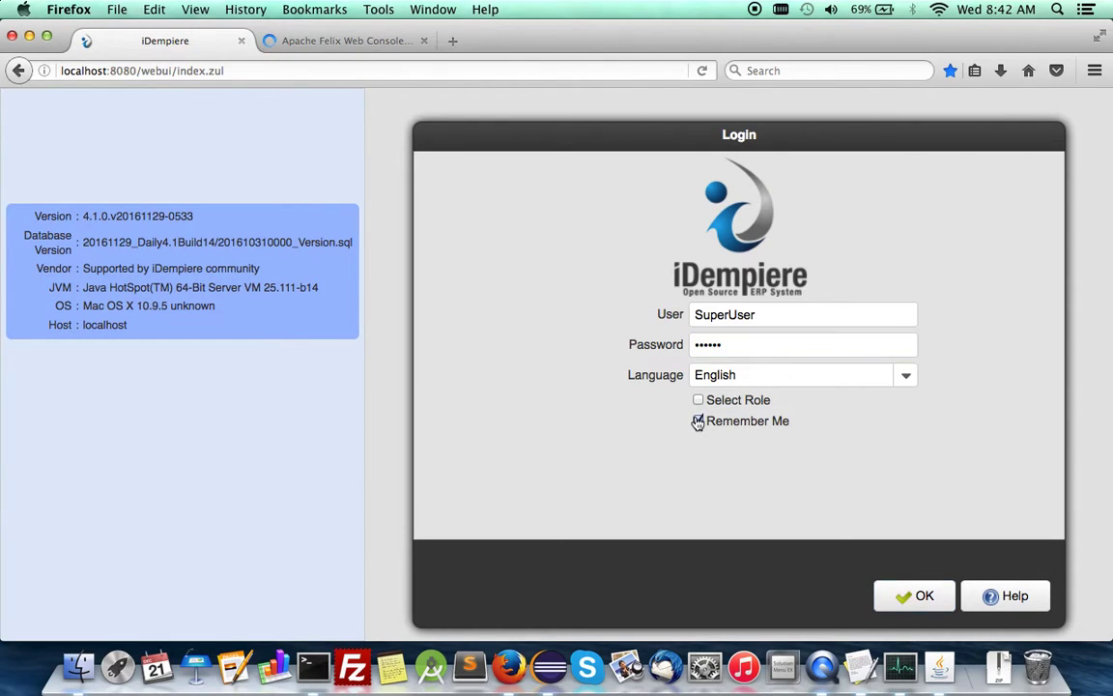
{"action": "left_click", "coordinate": [916, 596]}
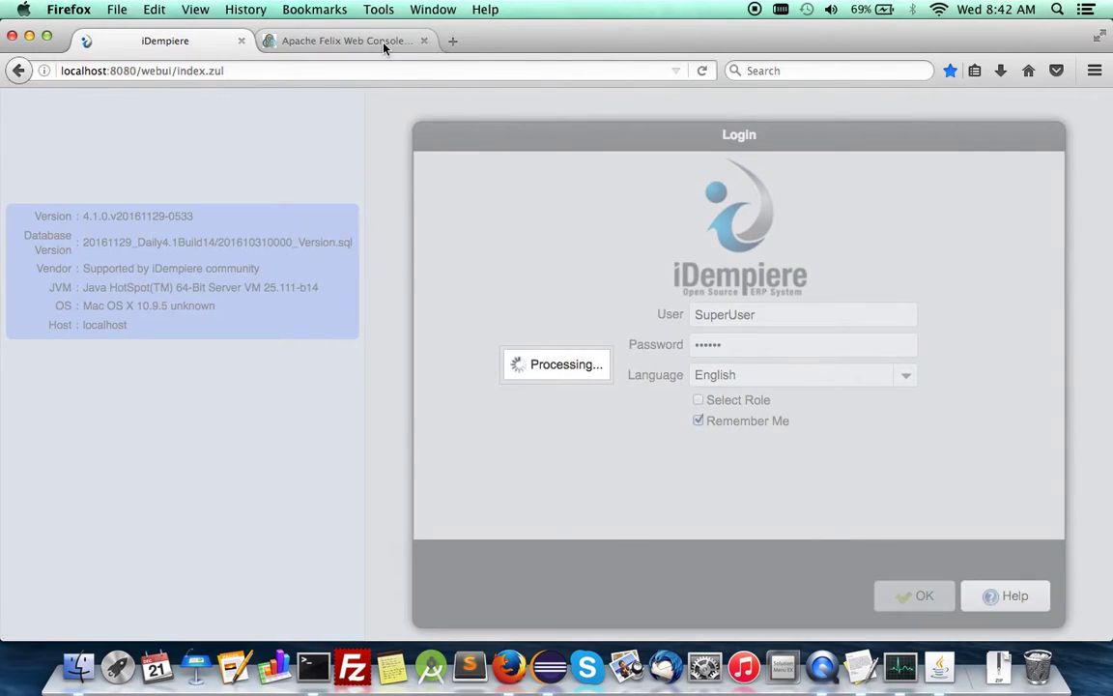
{"action": "left_click", "coordinate": [344, 41]}
- Find org.red1.blank 2.1.0 active in the Felix bundle list, closing Install/Update without installing
{"action": "scroll", "coordinate": [715, 475], "scroll_direction": "down", "scroll_amount": 10}
{"action": "scroll", "coordinate": [715, 474], "scroll_direction": "down", "scroll_amount": 15}
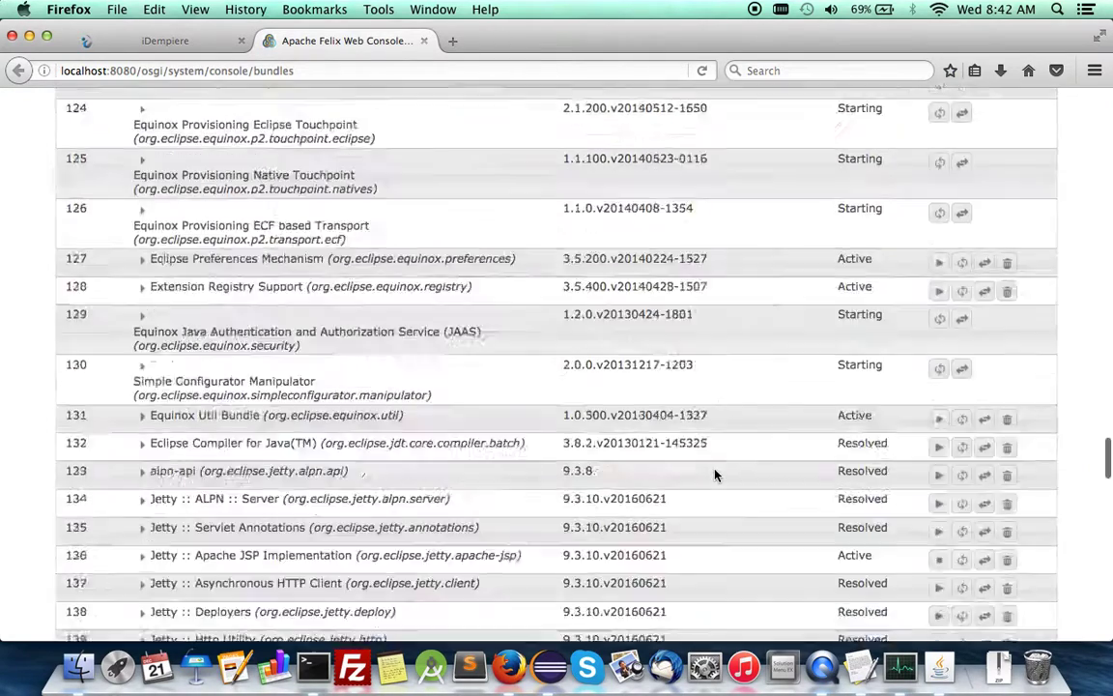
{"action": "scroll", "coordinate": [716, 474], "scroll_direction": "down", "scroll_amount": 15}
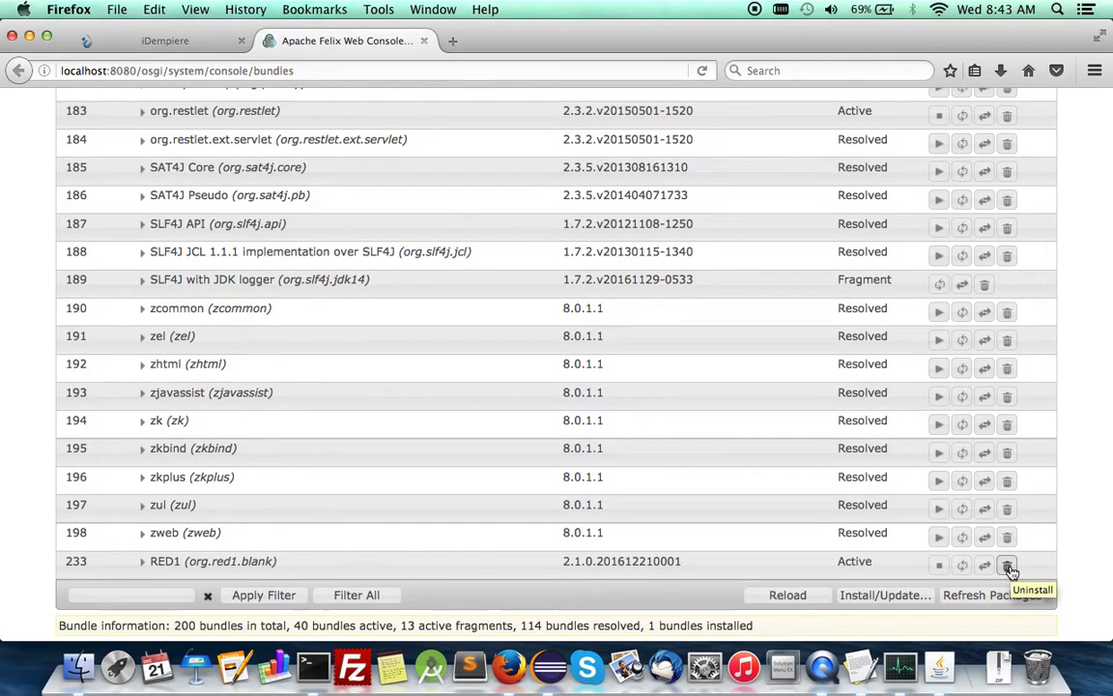
{"action": "left_click", "coordinate": [874, 596]}
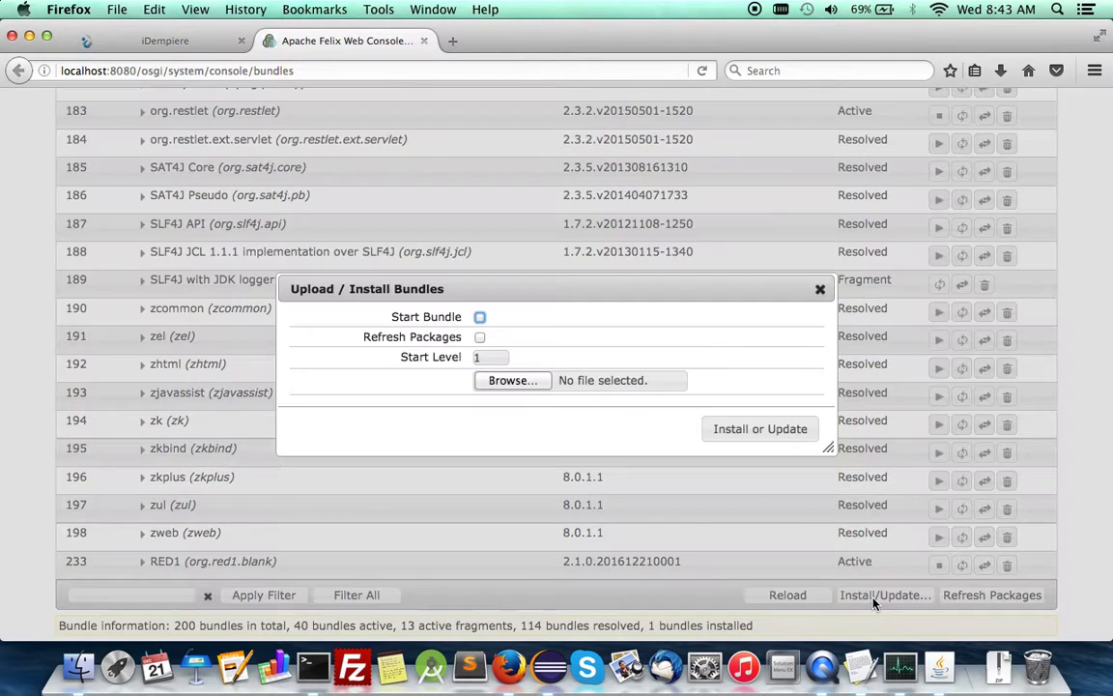
{"action": "left_click", "coordinate": [480, 317]}
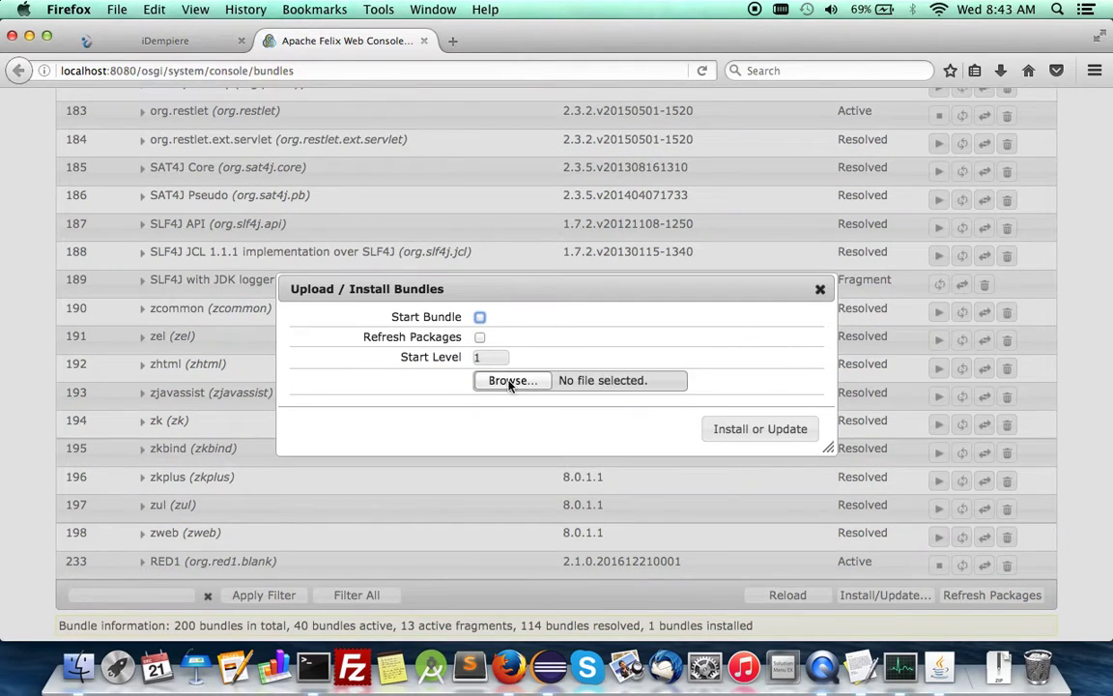
{"action": "left_click", "coordinate": [820, 288]}
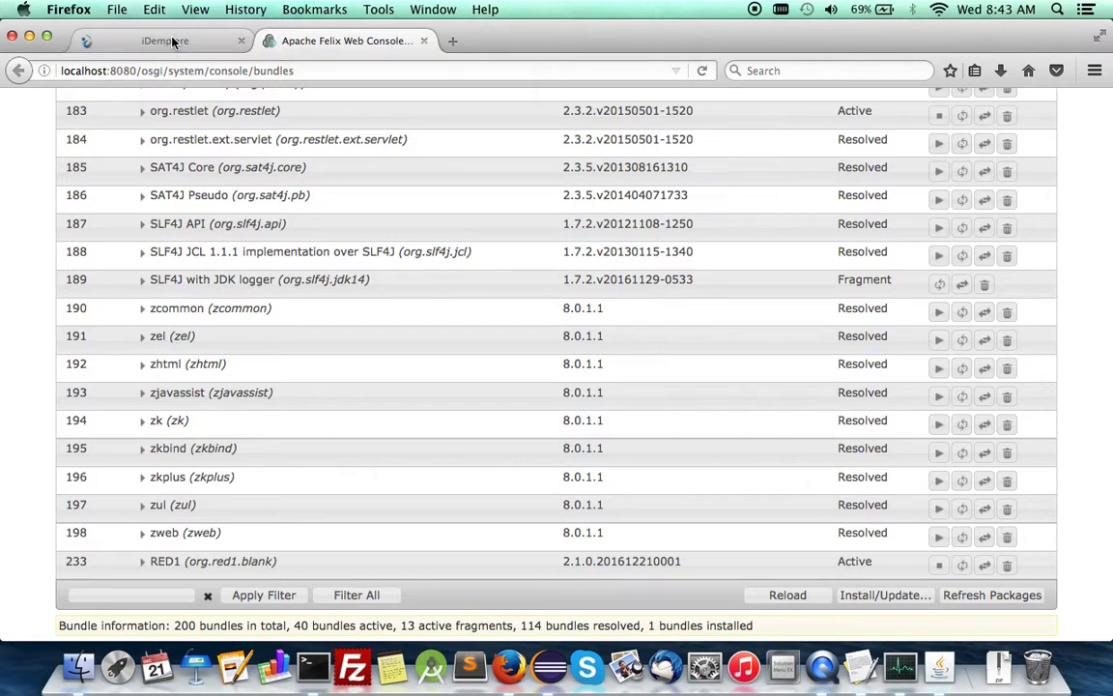
{"action": "left_click", "coordinate": [173, 43]}
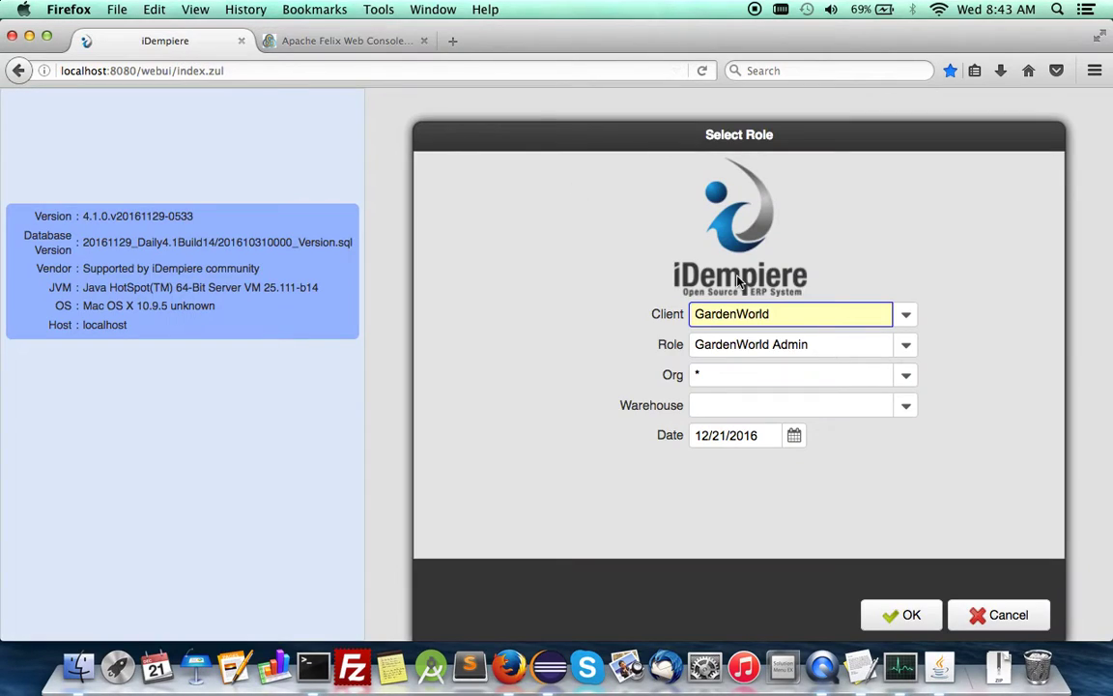
- Enter with the GardenWorld Admin role and collapse the dashboard's Getting Started panel
{"action": "left_click", "coordinate": [894, 622]}
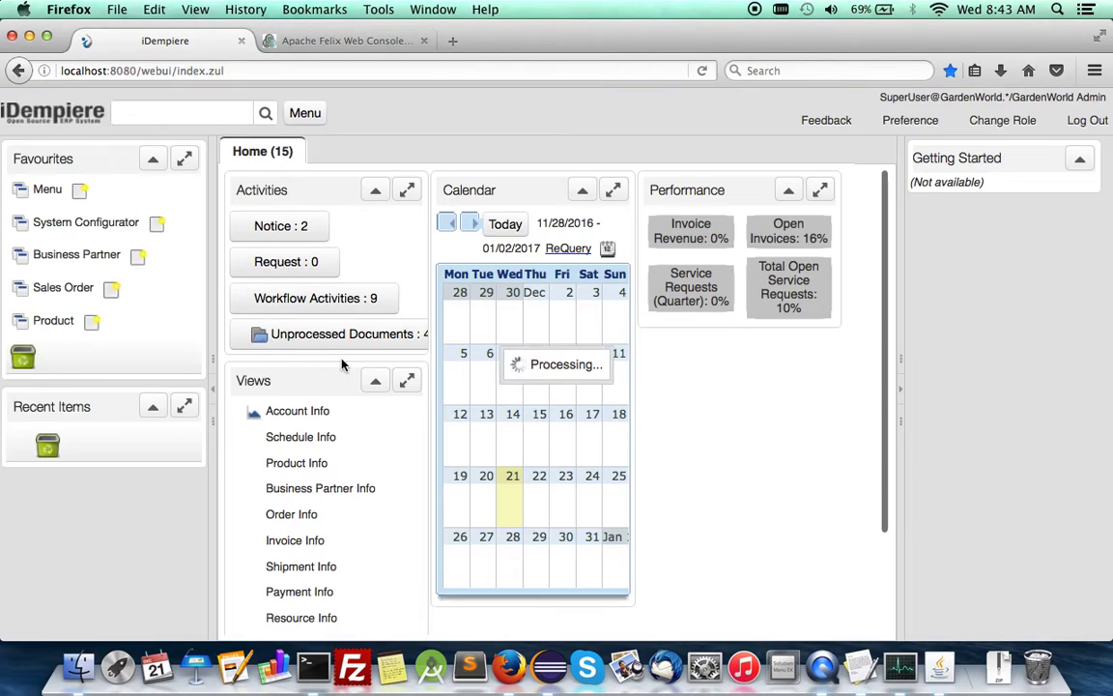
{"action": "left_click", "coordinate": [902, 393]}
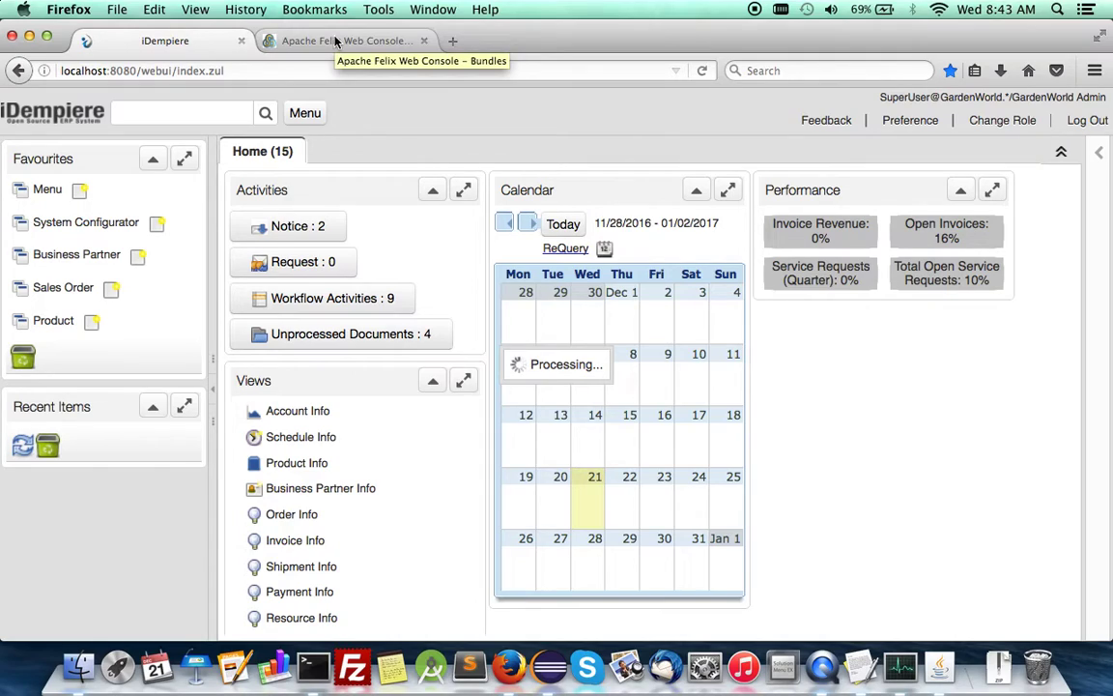
- Check the first shell's ALTER TABLE output, then scroll back through the idempiere-server log
{"action": "left_click", "coordinate": [313, 667]}
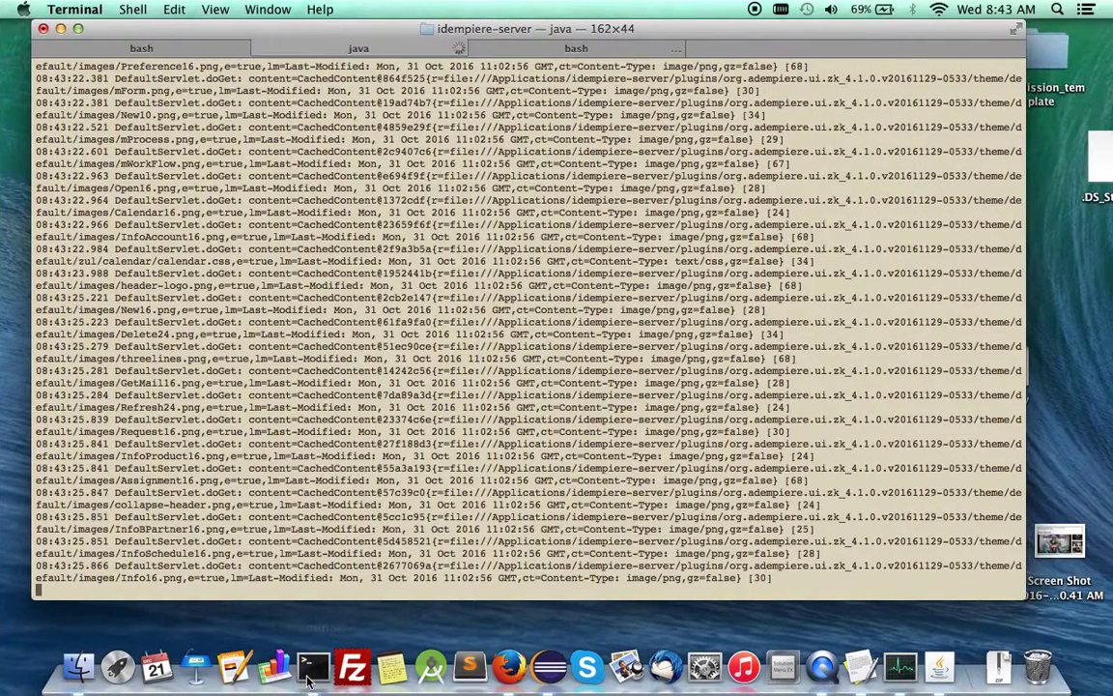
{"action": "left_click", "coordinate": [146, 45]}
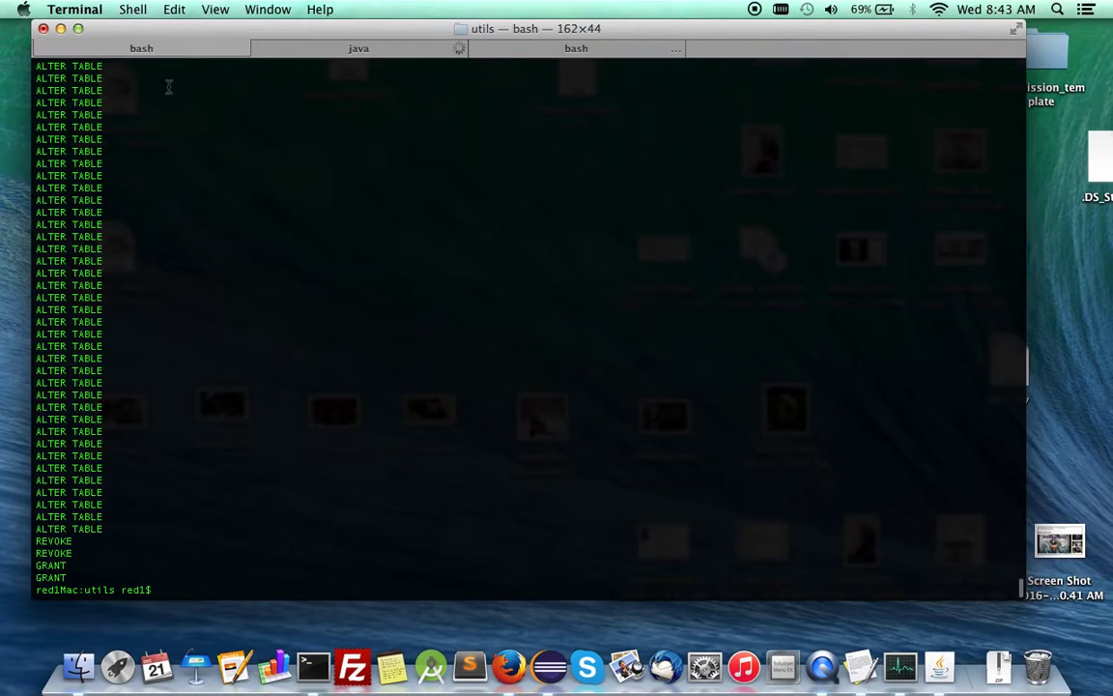
{"action": "left_click", "coordinate": [378, 43]}
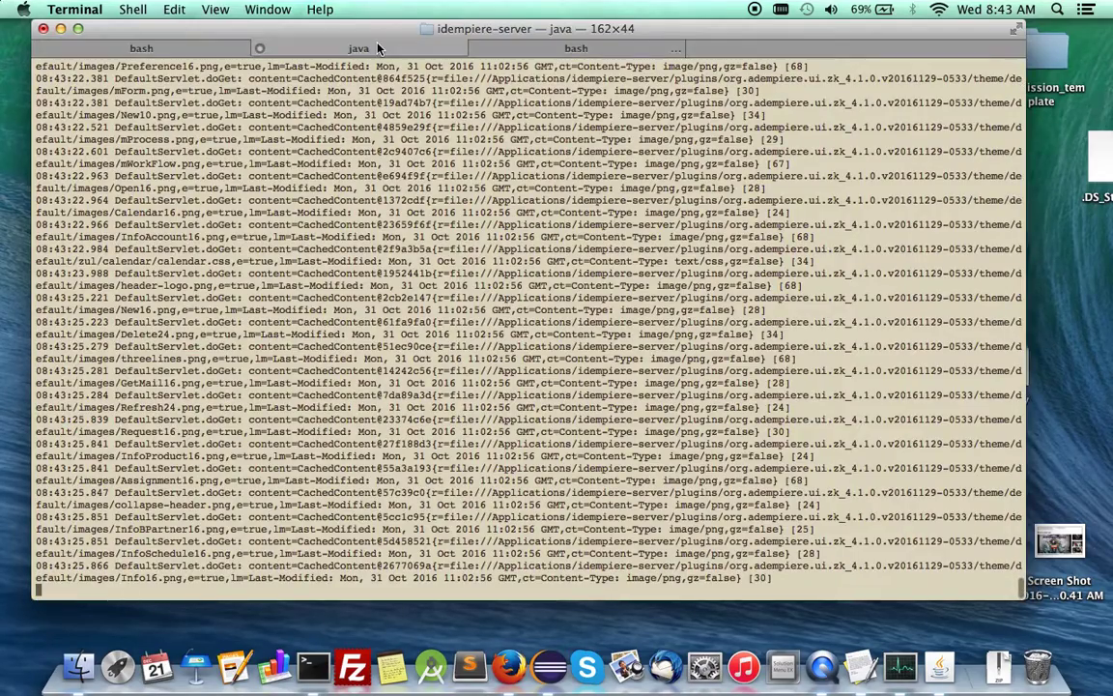
{"action": "scroll", "coordinate": [404, 285], "scroll_direction": "up", "scroll_amount": 5}
{"action": "scroll", "coordinate": [404, 285], "scroll_direction": "up", "scroll_amount": 5}
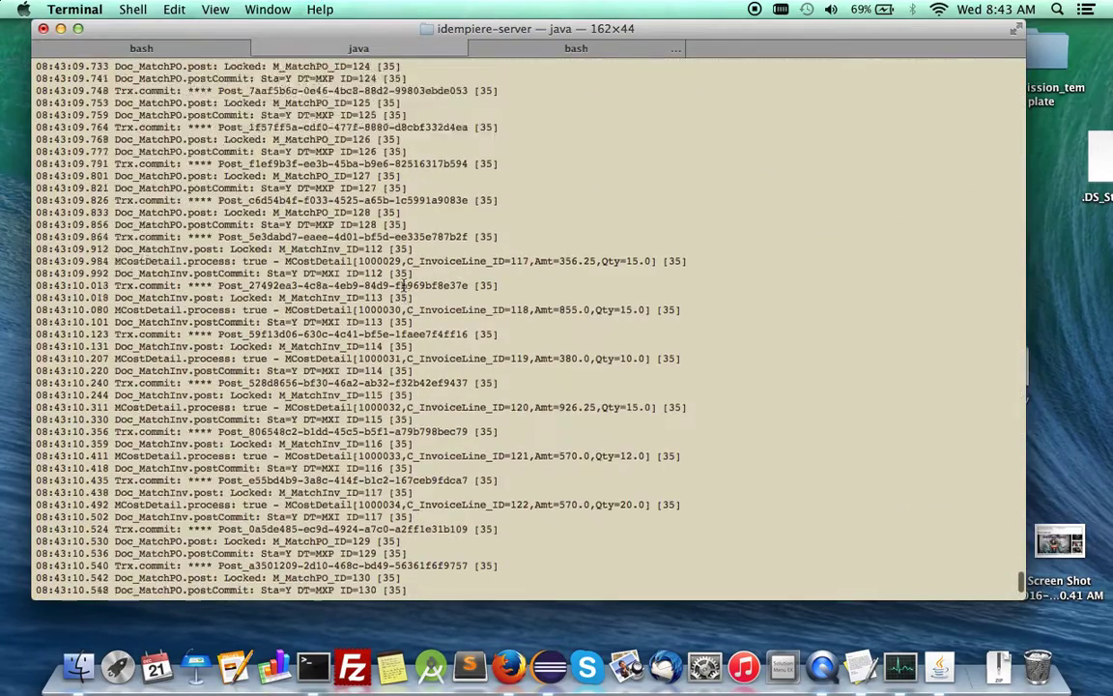
{"action": "scroll", "coordinate": [404, 285], "scroll_direction": "up", "scroll_amount": 5}
{"action": "scroll", "coordinate": [404, 287], "scroll_direction": "up", "scroll_amount": 5}
{"action": "scroll", "coordinate": [404, 285], "scroll_direction": "up", "scroll_amount": 5}
{"action": "scroll", "coordinate": [404, 285], "scroll_direction": "up", "scroll_amount": 5}
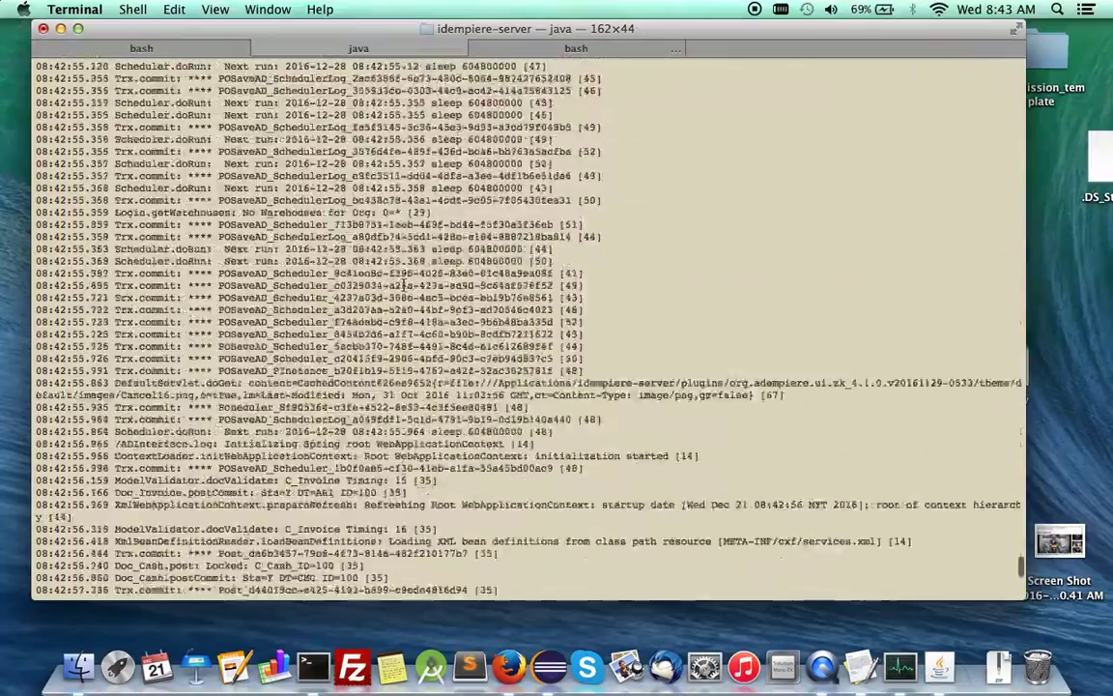
{"action": "scroll", "coordinate": [404, 285], "scroll_direction": "up", "scroll_amount": 5}
{"action": "scroll", "coordinate": [404, 286], "scroll_direction": "up", "scroll_amount": 5}
{"action": "scroll", "coordinate": [404, 285], "scroll_direction": "up", "scroll_amount": 10}
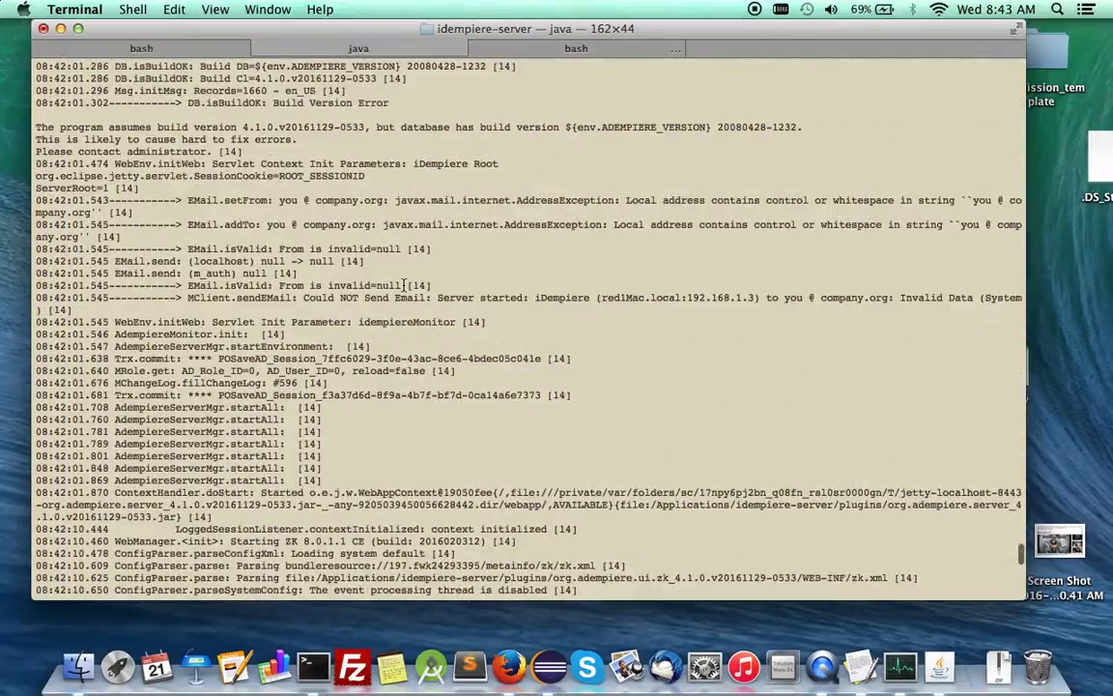
- Scroll the server log to confirm 2Pack_1.0.0.zip installed the BedRegistration columns
{"action": "scroll", "coordinate": [404, 285], "scroll_direction": "down", "scroll_amount": 5}
{"action": "scroll", "coordinate": [404, 285], "scroll_direction": "down", "scroll_amount": 10}
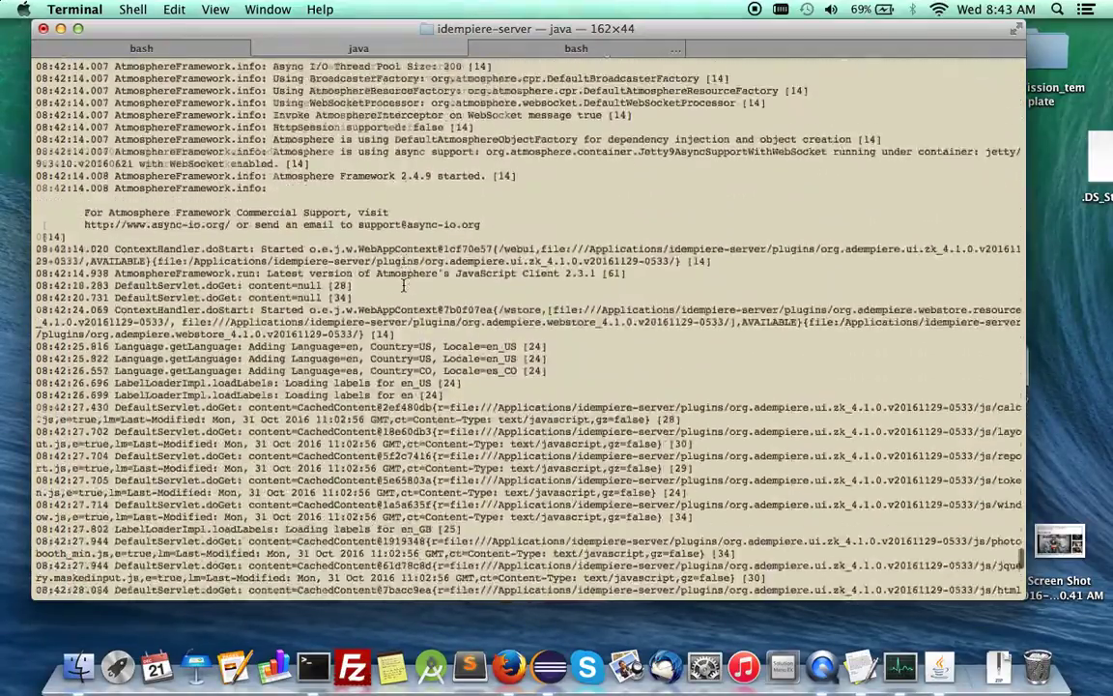
{"action": "scroll", "coordinate": [404, 285], "scroll_direction": "down", "scroll_amount": 10}
{"action": "scroll", "coordinate": [404, 285], "scroll_direction": "down", "scroll_amount": 10}
{"action": "scroll", "coordinate": [404, 285], "scroll_direction": "down", "scroll_amount": 10}
{"action": "scroll", "coordinate": [404, 285], "scroll_direction": "down", "scroll_amount": 10}
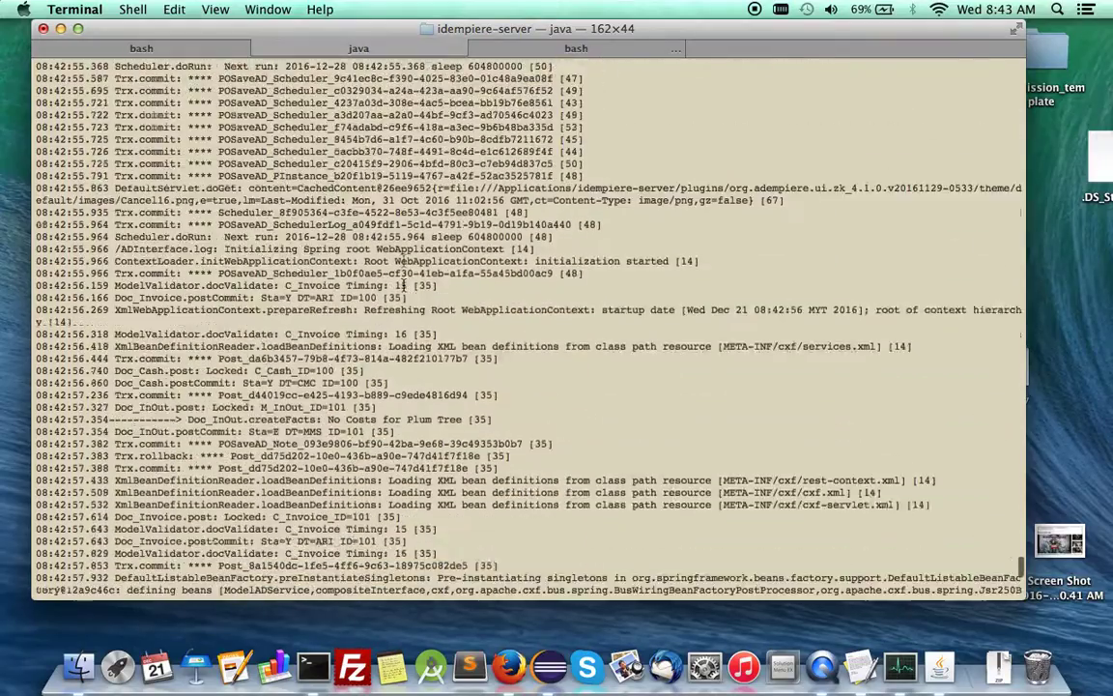
{"action": "scroll", "coordinate": [404, 285], "scroll_direction": "down", "scroll_amount": 10}
{"action": "scroll", "coordinate": [404, 285], "scroll_direction": "down", "scroll_amount": 10}
{"action": "scroll", "coordinate": [404, 285], "scroll_direction": "down", "scroll_amount": 10}
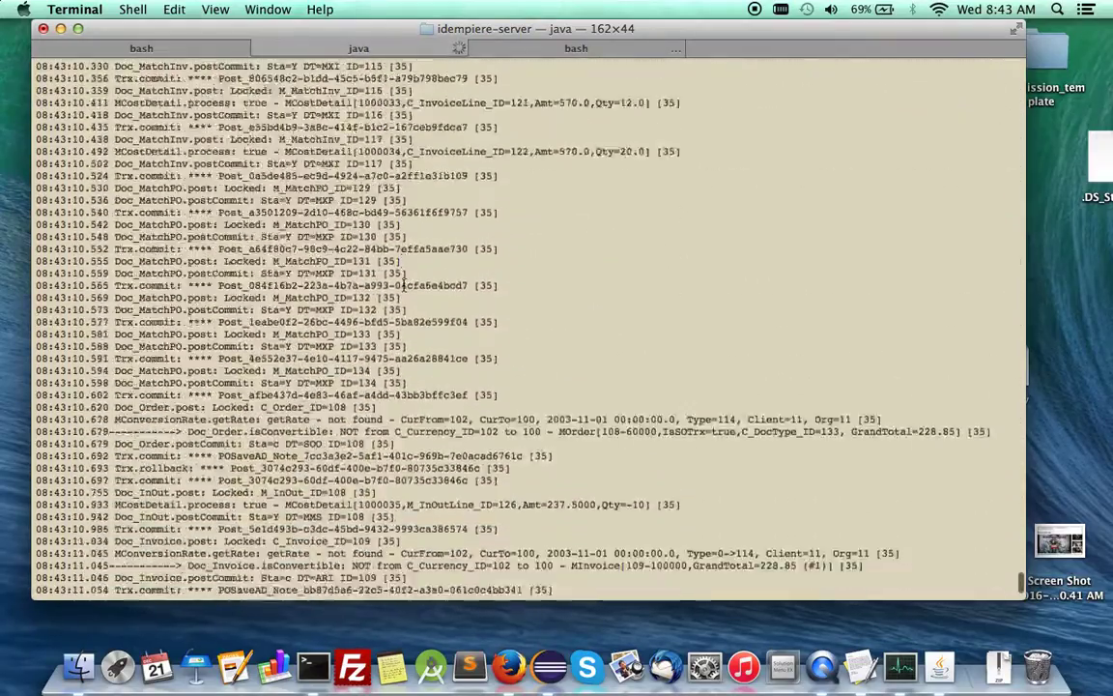
{"action": "scroll", "coordinate": [404, 286], "scroll_direction": "up", "scroll_amount": 5}
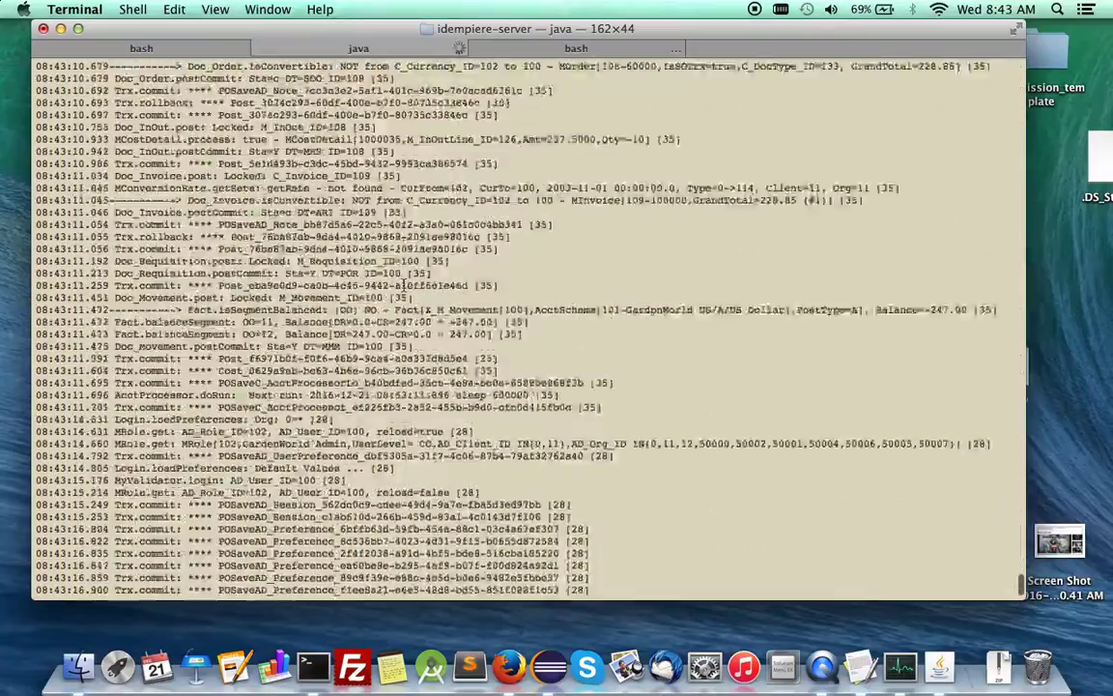
{"action": "scroll", "coordinate": [404, 285], "scroll_direction": "up", "scroll_amount": 5}
{"action": "scroll", "coordinate": [404, 285], "scroll_direction": "up", "scroll_amount": 5}
{"action": "scroll", "coordinate": [404, 285], "scroll_direction": "up", "scroll_amount": 3}
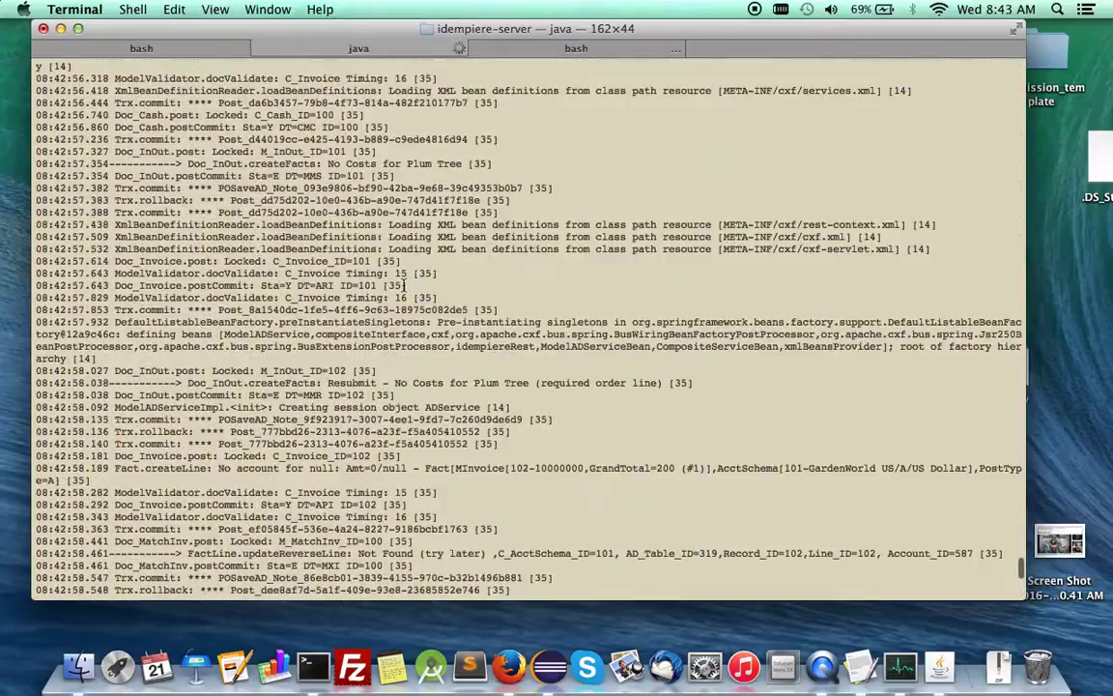
{"action": "scroll", "coordinate": [404, 285], "scroll_direction": "up", "scroll_amount": 5}
{"action": "scroll", "coordinate": [404, 285], "scroll_direction": "up", "scroll_amount": 5}
{"action": "scroll", "coordinate": [404, 285], "scroll_direction": "up", "scroll_amount": 3}
{"action": "scroll", "coordinate": [404, 285], "scroll_direction": "up", "scroll_amount": 3}
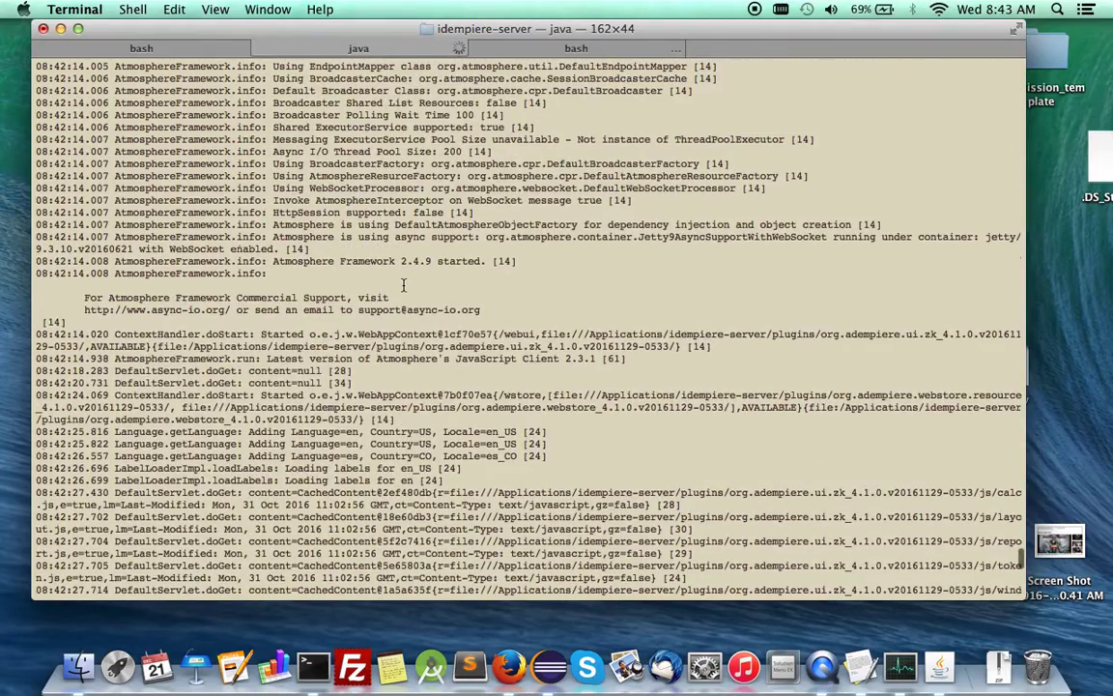
{"action": "scroll", "coordinate": [404, 285], "scroll_direction": "up", "scroll_amount": 5}
{"action": "scroll", "coordinate": [404, 285], "scroll_direction": "up", "scroll_amount": 5}
{"action": "scroll", "coordinate": [404, 285], "scroll_direction": "up", "scroll_amount": 5}
{"action": "scroll", "coordinate": [404, 285], "scroll_direction": "up", "scroll_amount": 3}
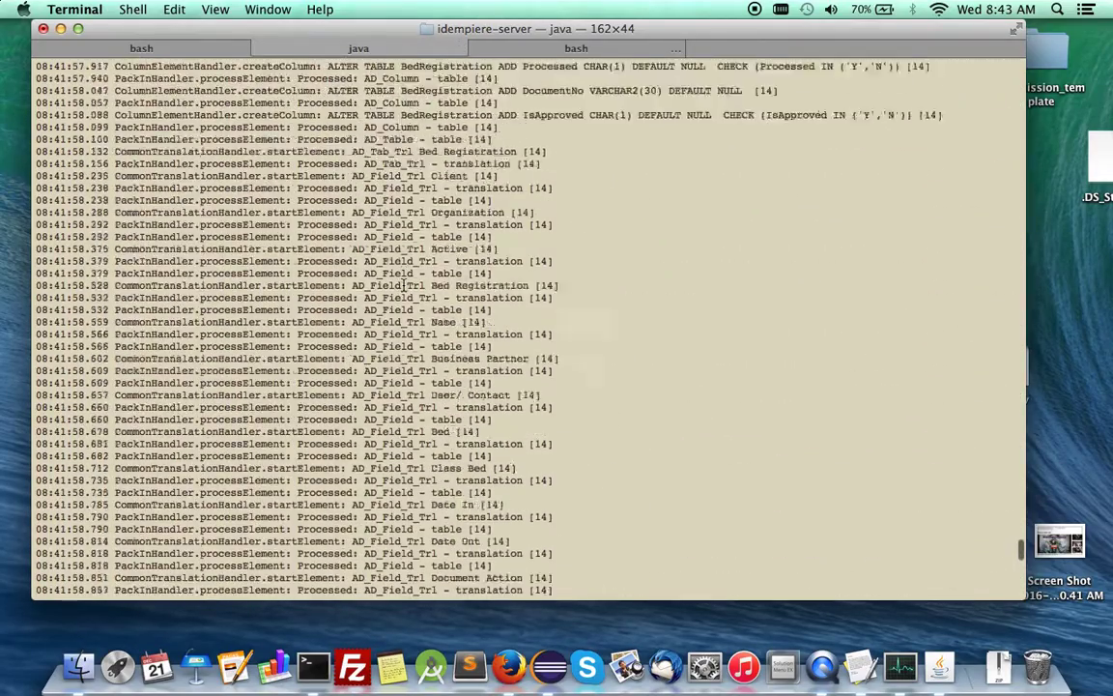
{"action": "scroll", "coordinate": [404, 285], "scroll_direction": "up", "scroll_amount": 3}
{"action": "scroll", "coordinate": [404, 285], "scroll_direction": "down", "scroll_amount": 3}
{"action": "scroll", "coordinate": [150, 323], "scroll_direction": "down", "scroll_amount": 5}
{"action": "scroll", "coordinate": [170, 357], "scroll_direction": "down", "scroll_amount": 10}
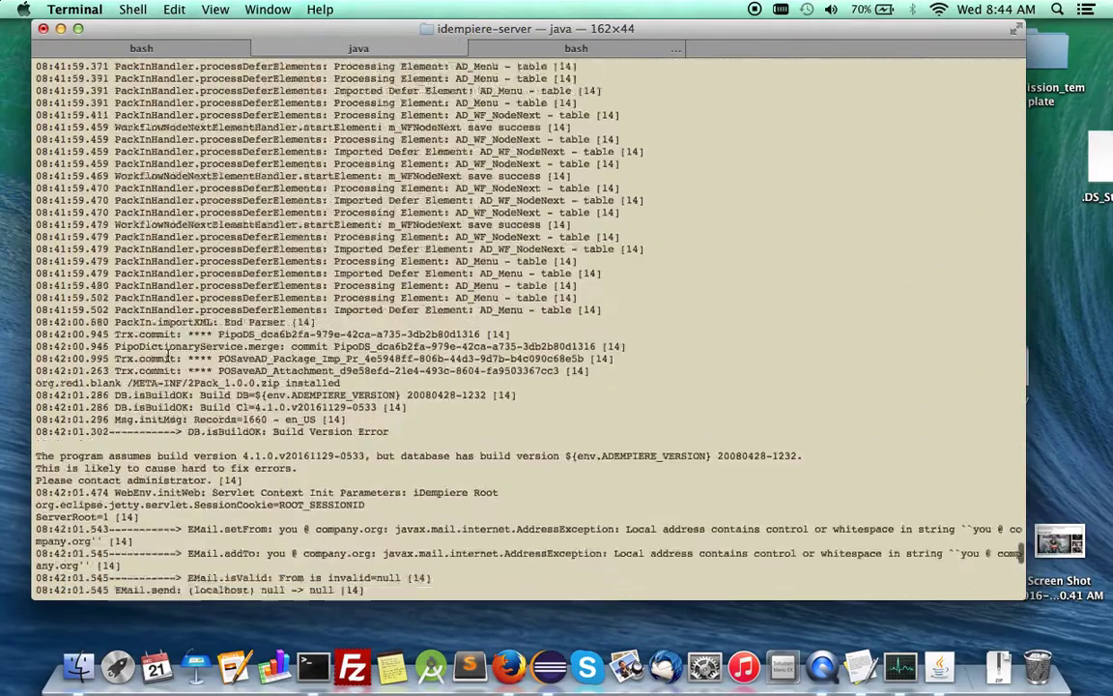
{"action": "scroll", "coordinate": [170, 358], "scroll_direction": "down", "scroll_amount": 5}
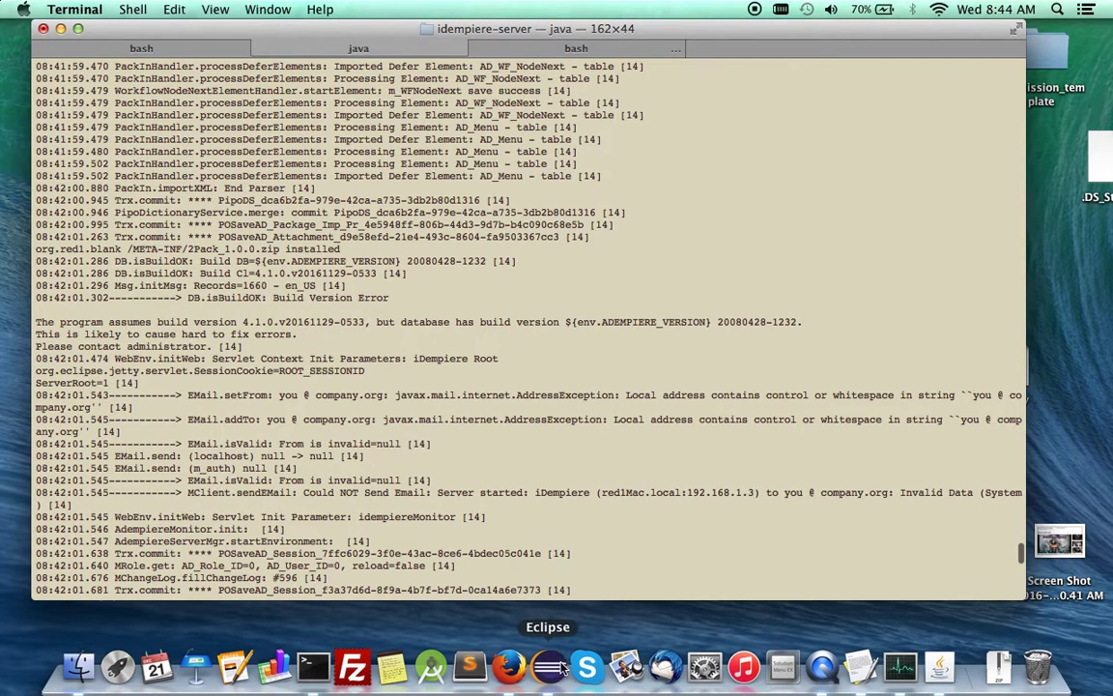
{"action": "left_click", "coordinate": [509, 667]}
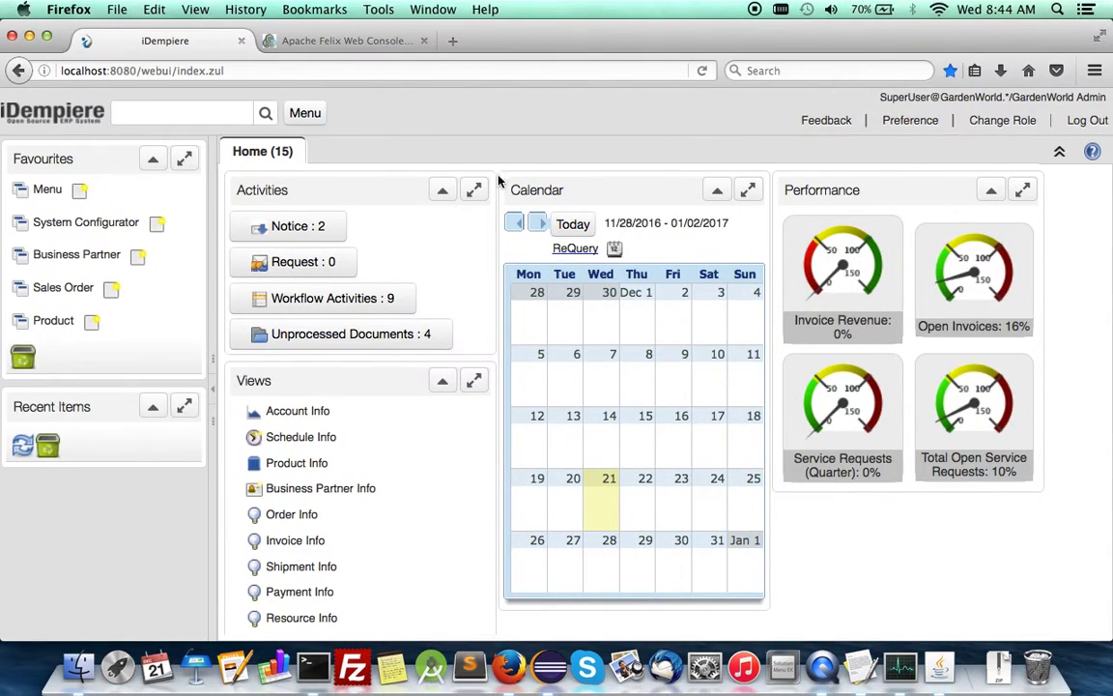
- Open the Hospital > Bed Registration window in single-record form view
{"action": "left_click", "coordinate": [304, 113]}
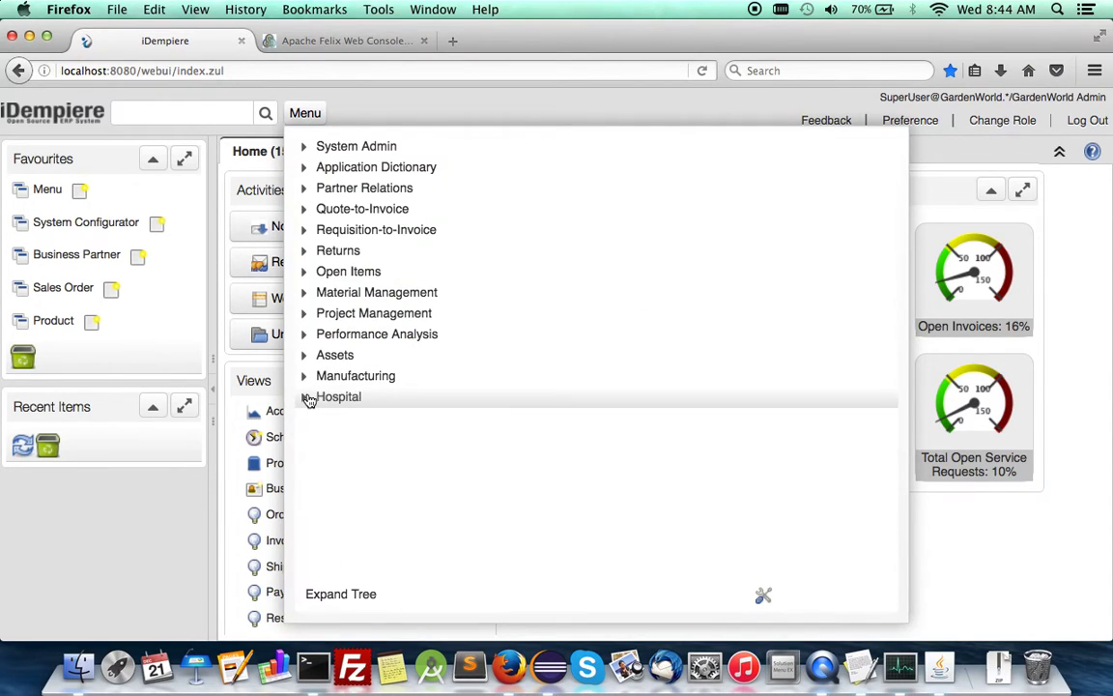
{"action": "left_click", "coordinate": [307, 397]}
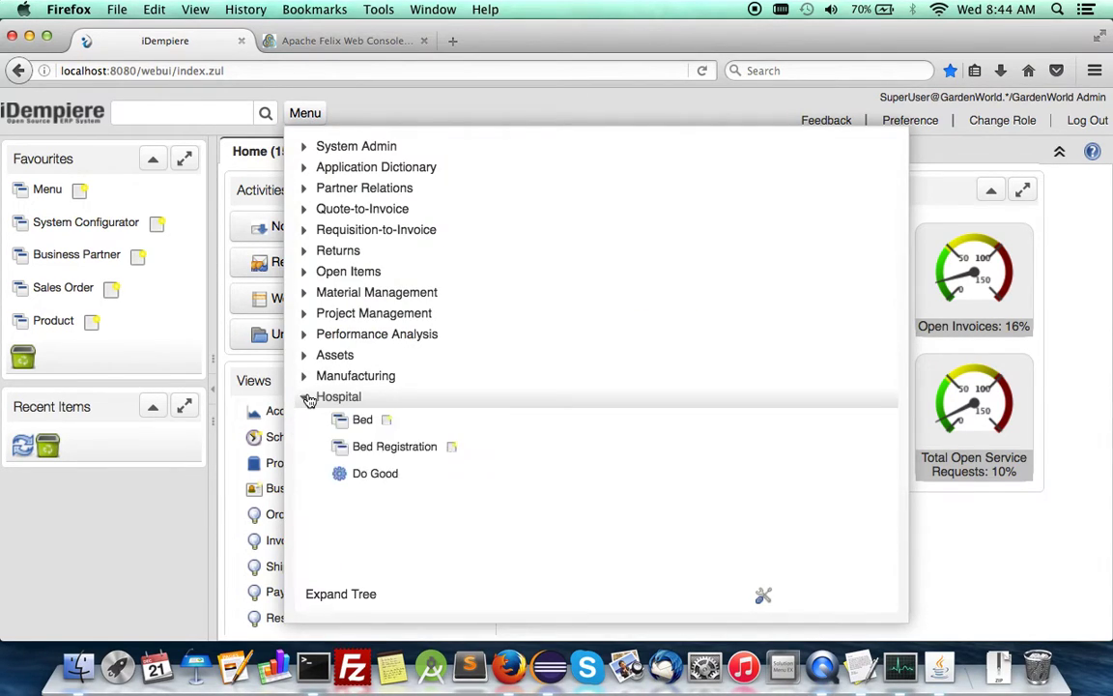
{"action": "left_click", "coordinate": [384, 451]}
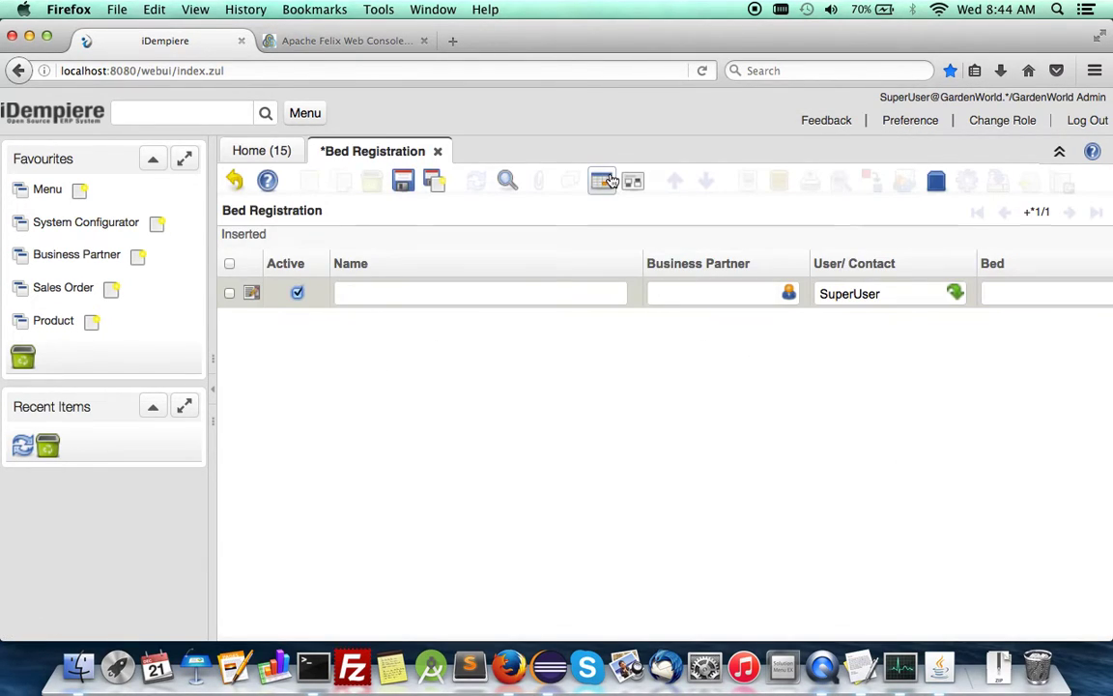
{"action": "left_click", "coordinate": [603, 181]}
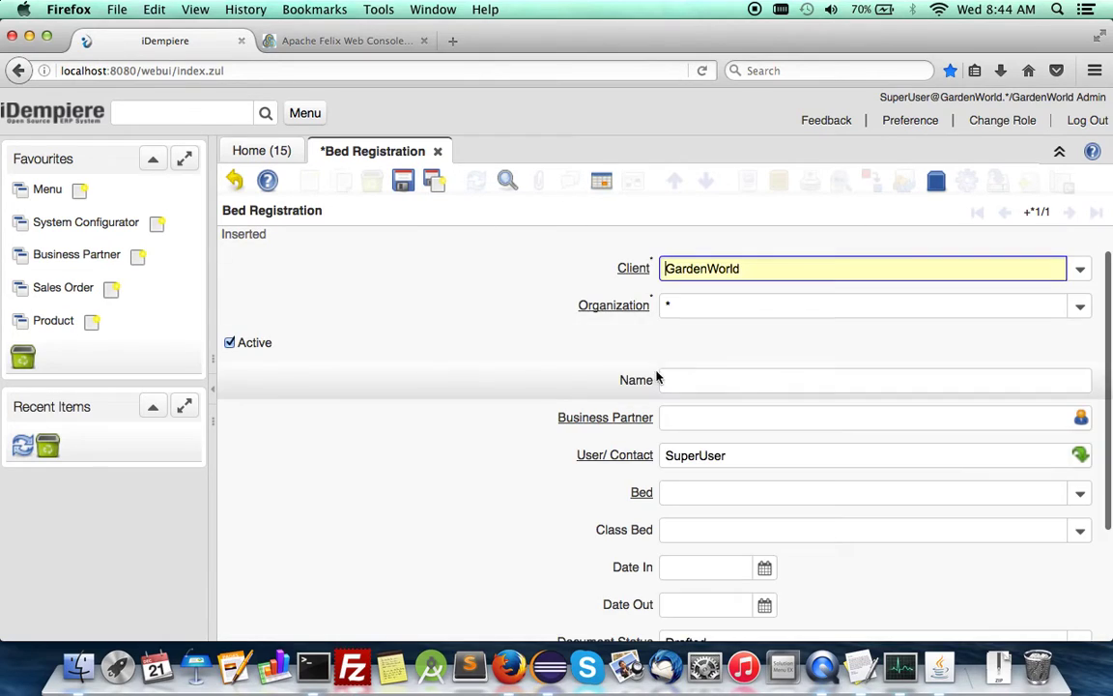
{"action": "left_click", "coordinate": [726, 382]}
{"action": "type", "text": "Red"}
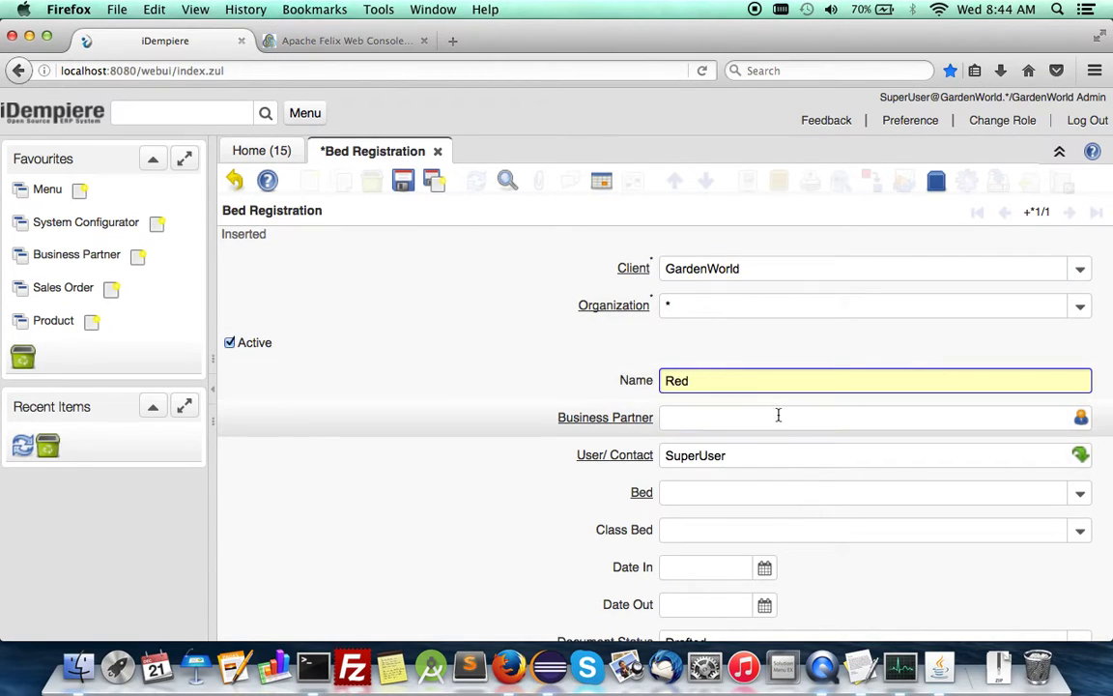
{"action": "left_click", "coordinate": [778, 417]}
{"action": "type", "text": "Jo"}
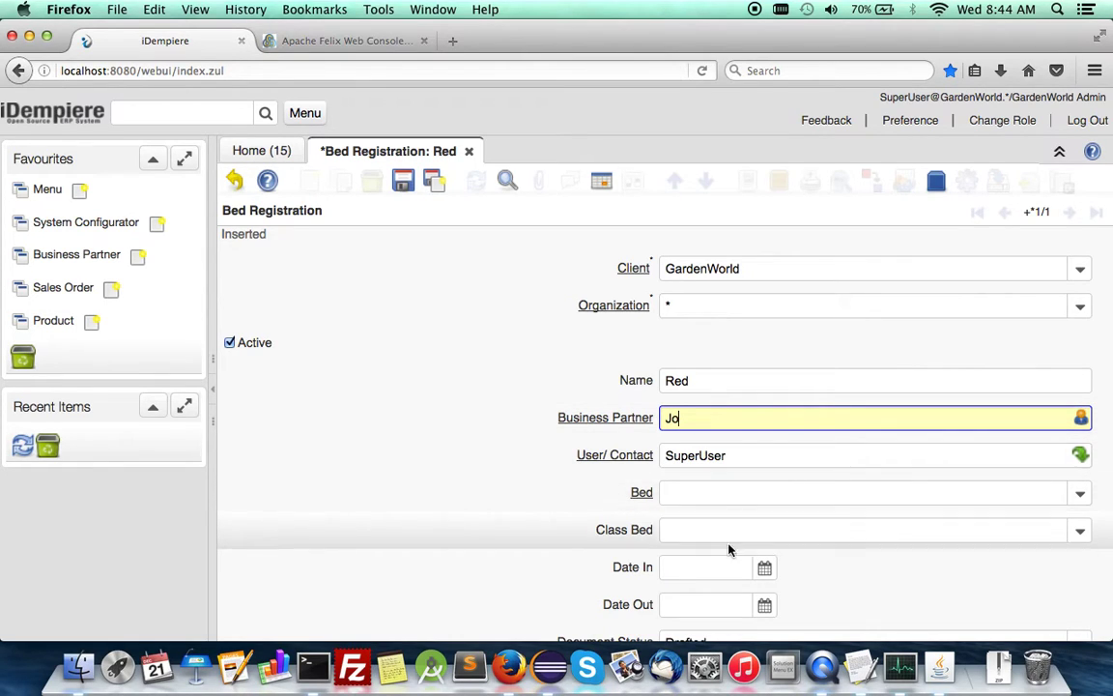
{"action": "left_click", "coordinate": [743, 497]}
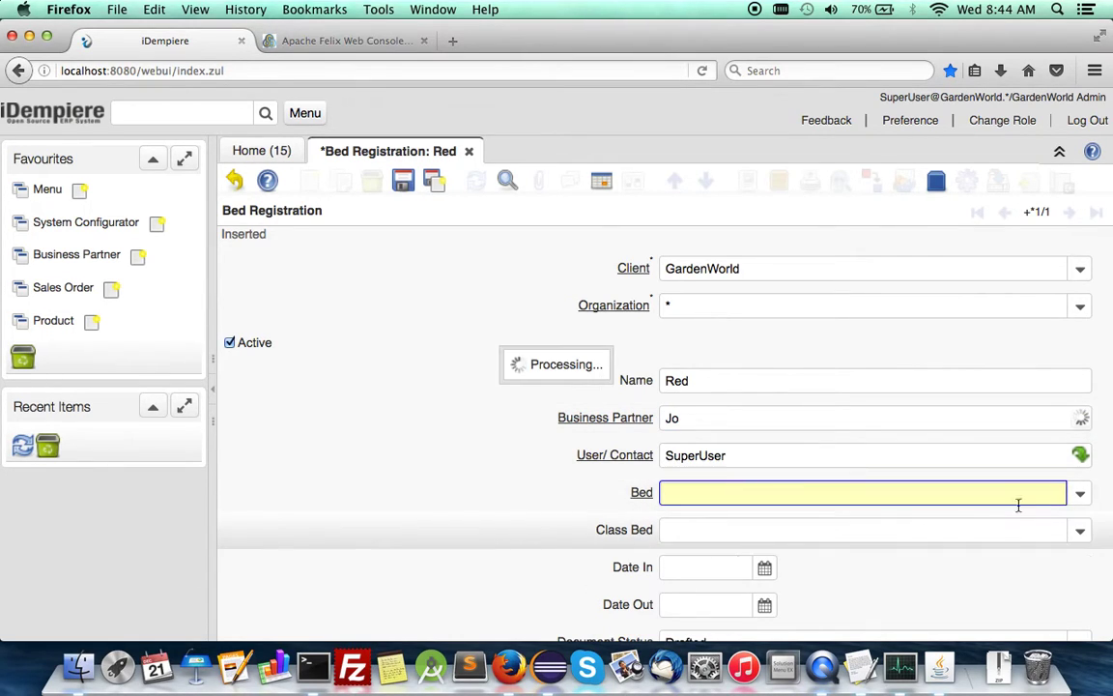
- Find no beds available and zoom from the empty Bed field into the Bed window
{"action": "left_click", "coordinate": [1064, 490]}
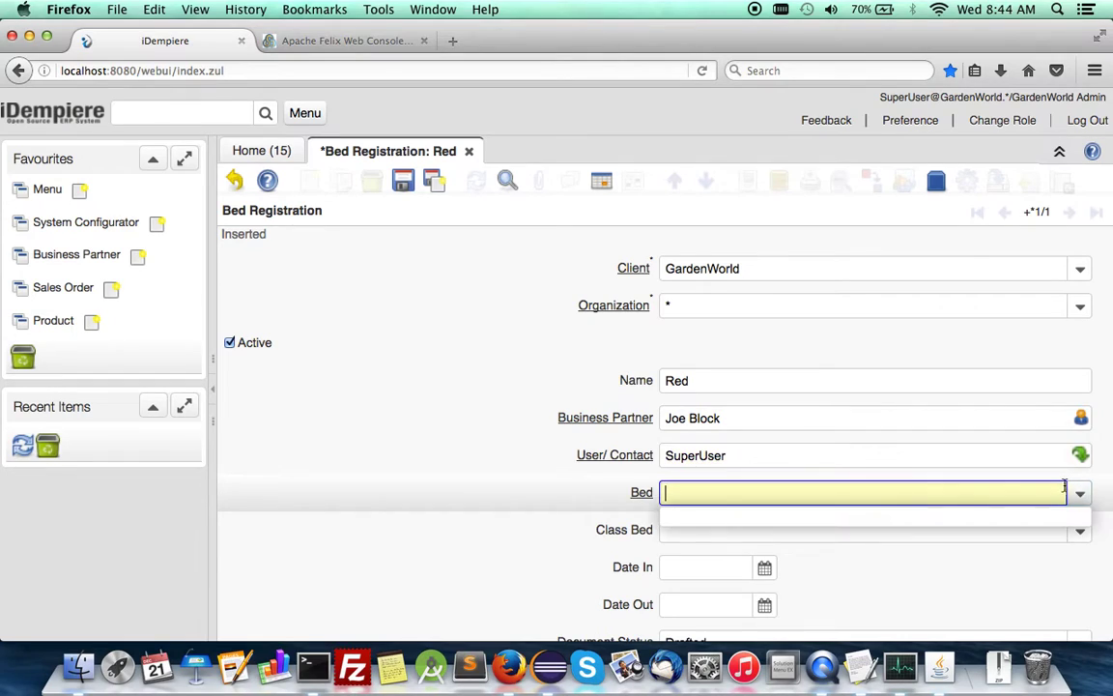
{"action": "right_click", "coordinate": [890, 490]}
{"action": "left_click", "coordinate": [919, 518]}
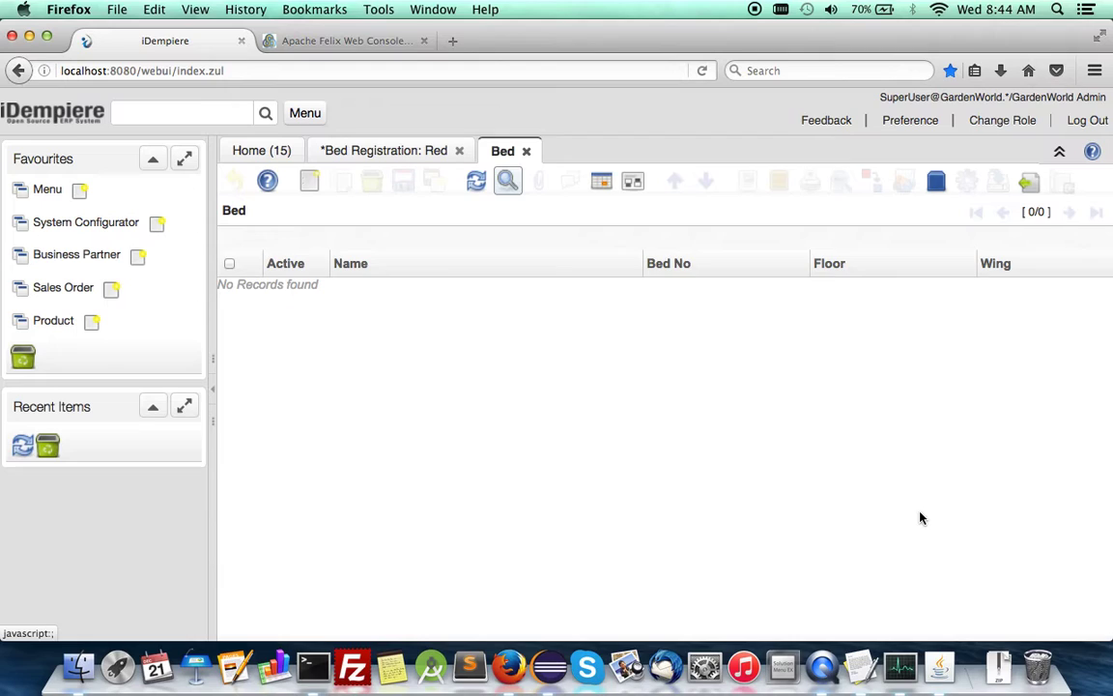
- Add a new bed Bed1 with bed number 1 on floor 2
{"action": "left_click", "coordinate": [310, 181]}
{"action": "left_click", "coordinate": [407, 294]}
{"action": "type", "text": "Bed1"}
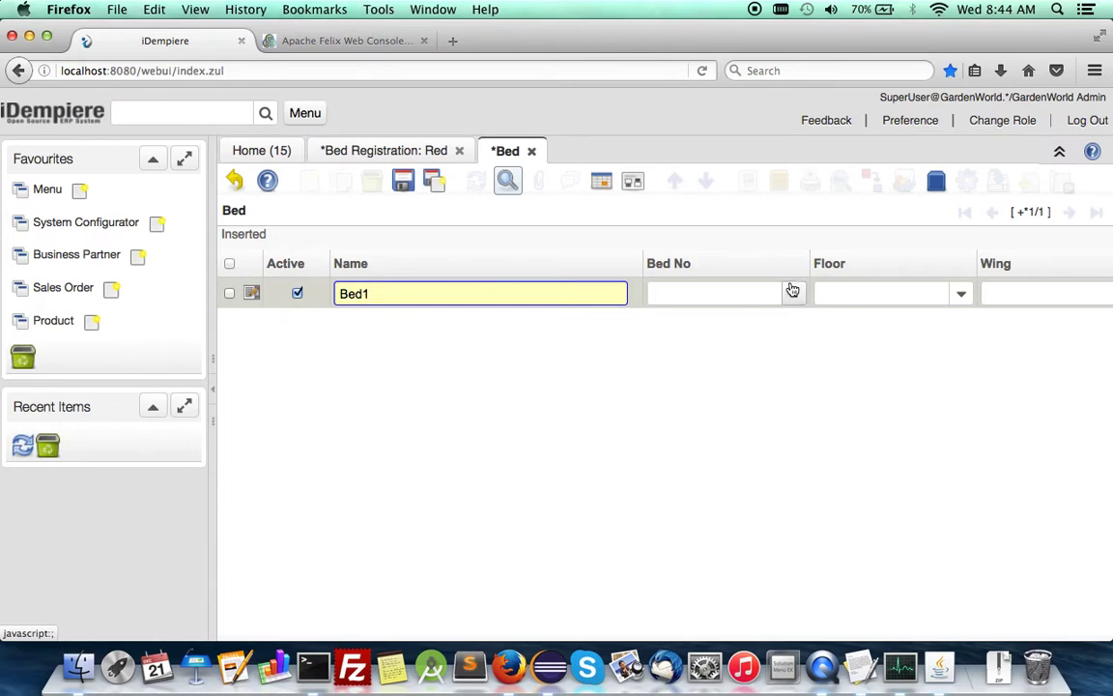
{"action": "left_click", "coordinate": [793, 292]}
{"action": "left_click", "coordinate": [736, 335]}
{"action": "left_click", "coordinate": [961, 293]}
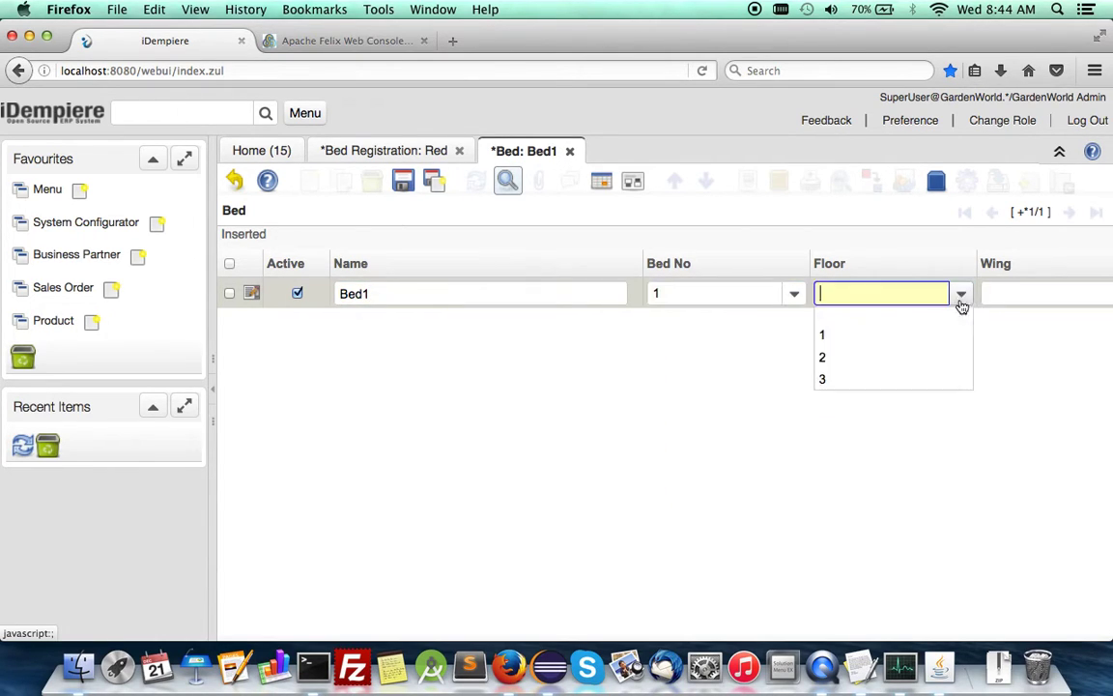
{"action": "left_click", "coordinate": [907, 355]}
- Set Bed1's wing to North, mark it in service, and save it
{"action": "left_click", "coordinate": [1029, 297]}
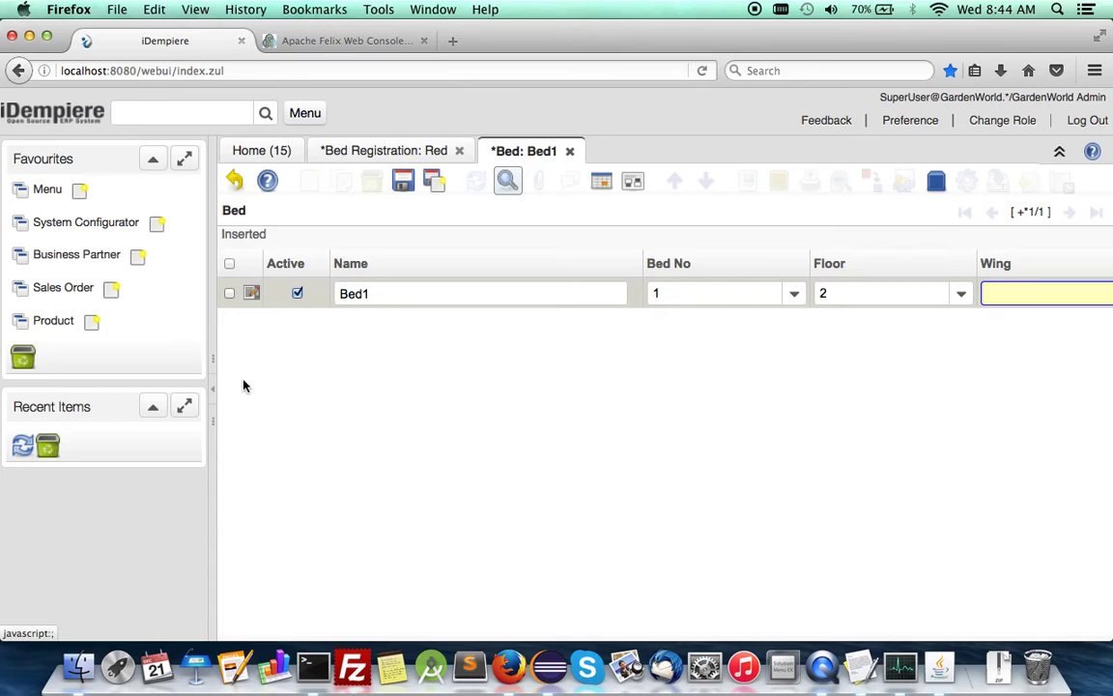
{"action": "left_click", "coordinate": [213, 387]}
{"action": "left_click", "coordinate": [923, 301]}
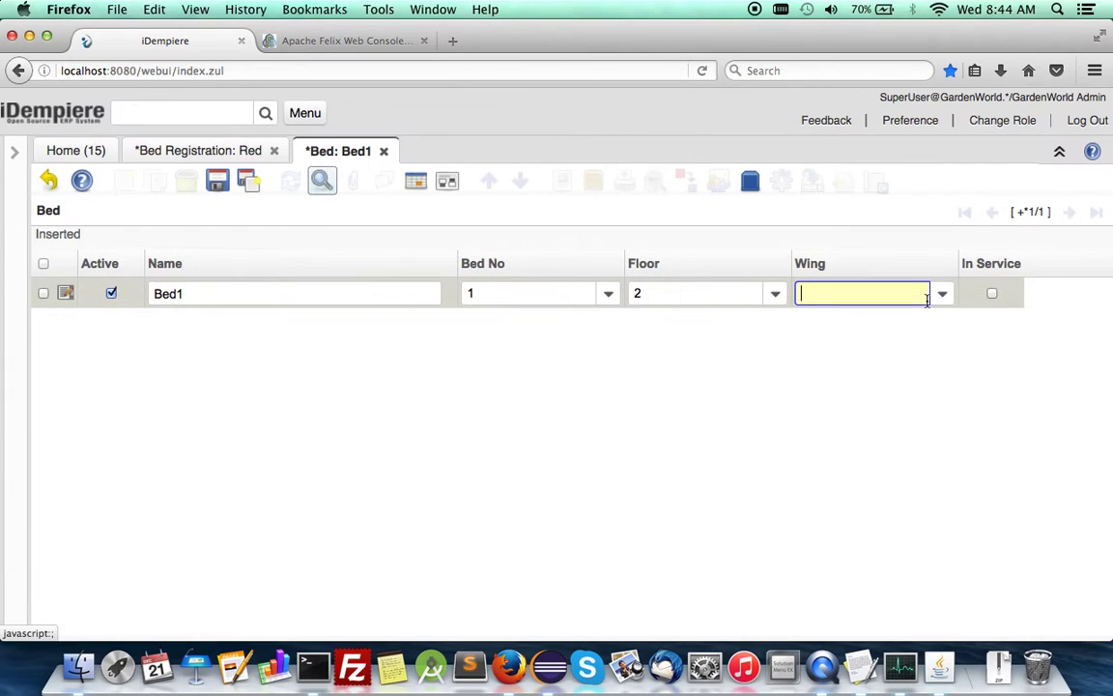
{"action": "left_click", "coordinate": [943, 294]}
{"action": "left_click", "coordinate": [894, 357]}
{"action": "left_click", "coordinate": [992, 293]}
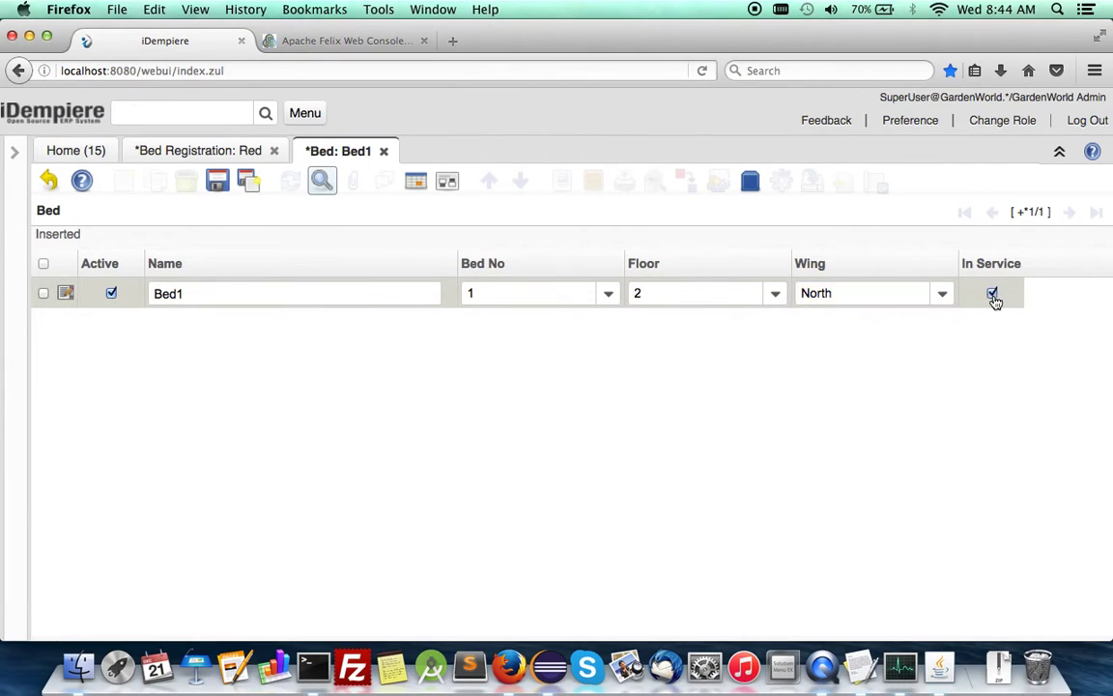
{"action": "left_click", "coordinate": [216, 180]}
- Assign Bed1, bed class FirstClass and Date In 12/13/2016 to the Red registration, and save
{"action": "left_click", "coordinate": [191, 152]}
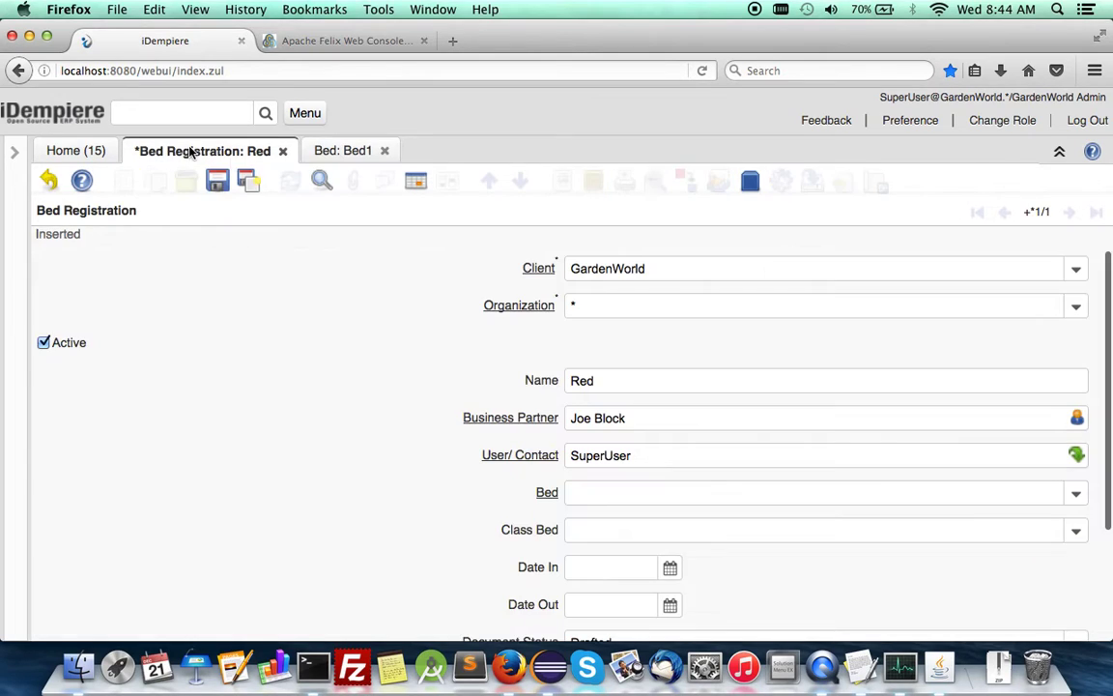
{"action": "left_click", "coordinate": [695, 490]}
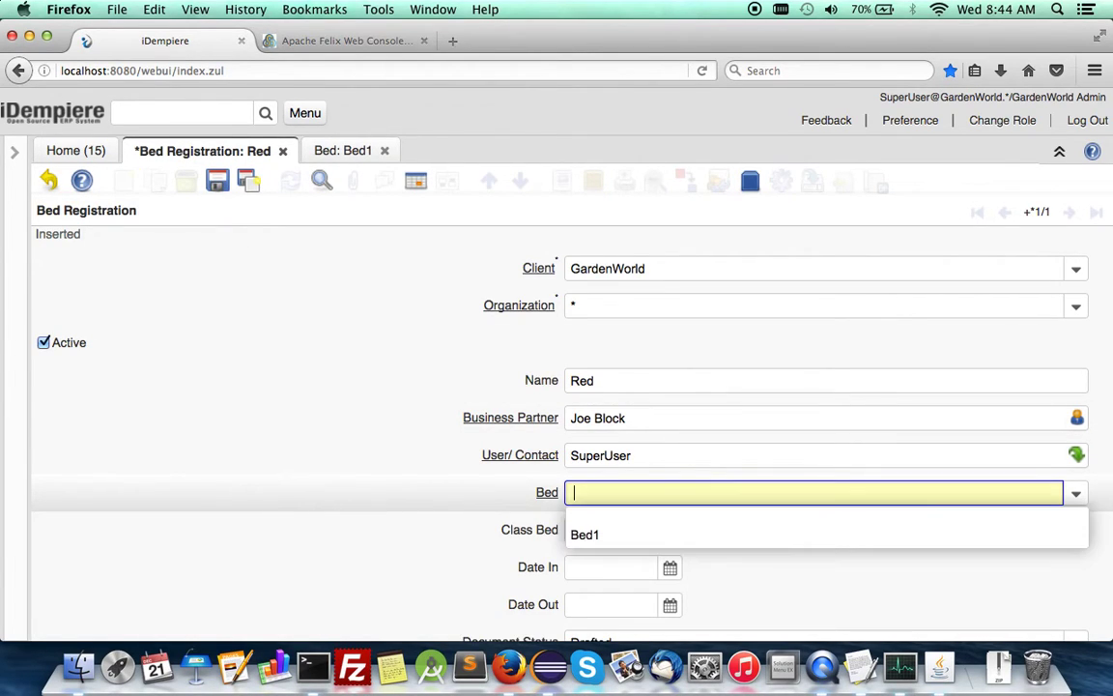
{"action": "left_click", "coordinate": [645, 537]}
{"action": "left_click", "coordinate": [688, 531]}
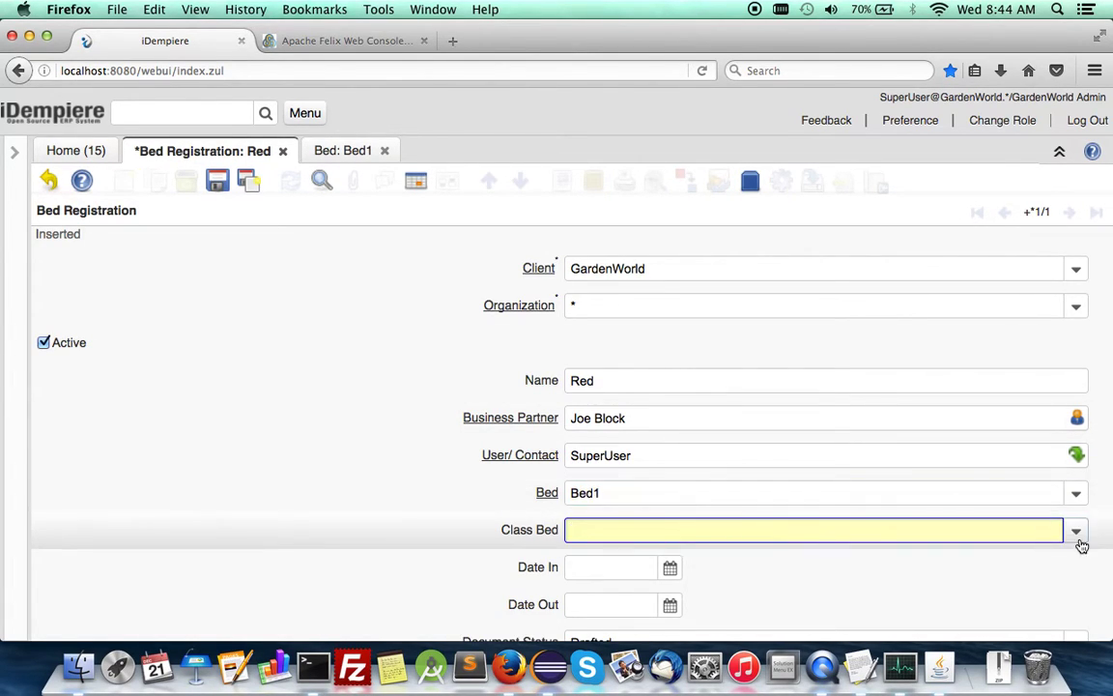
{"action": "left_click", "coordinate": [1076, 531]}
{"action": "left_click", "coordinate": [991, 572]}
{"action": "left_click", "coordinate": [670, 569]}
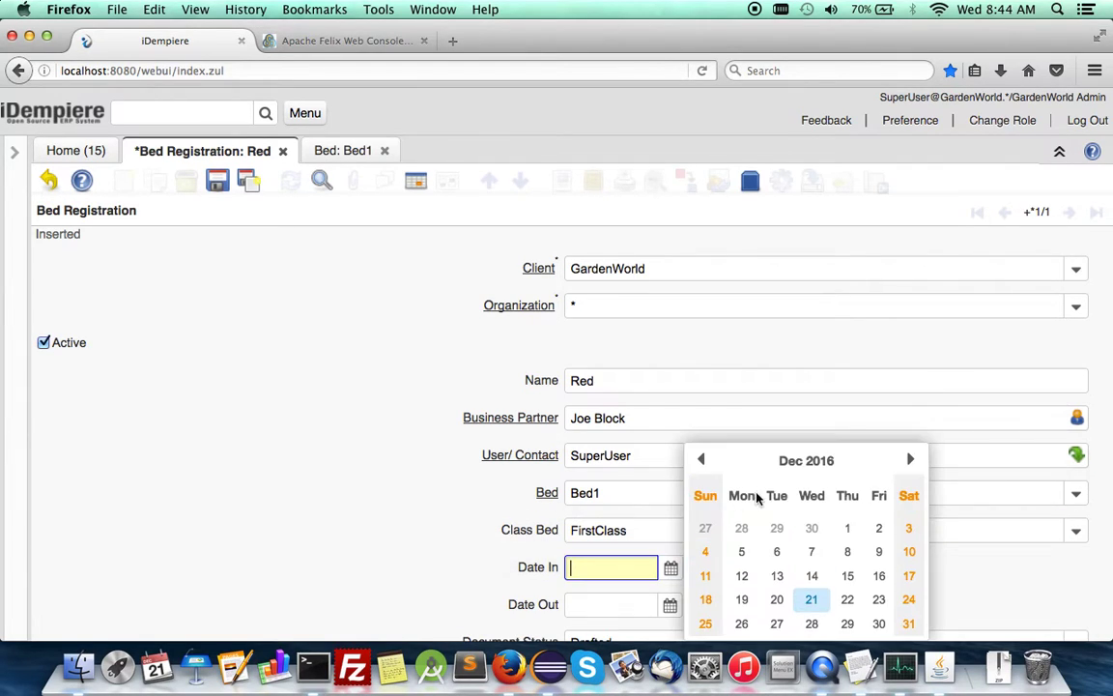
{"action": "left_click", "coordinate": [775, 576]}
{"action": "scroll", "coordinate": [746, 568], "scroll_direction": "down", "scroll_amount": 3}
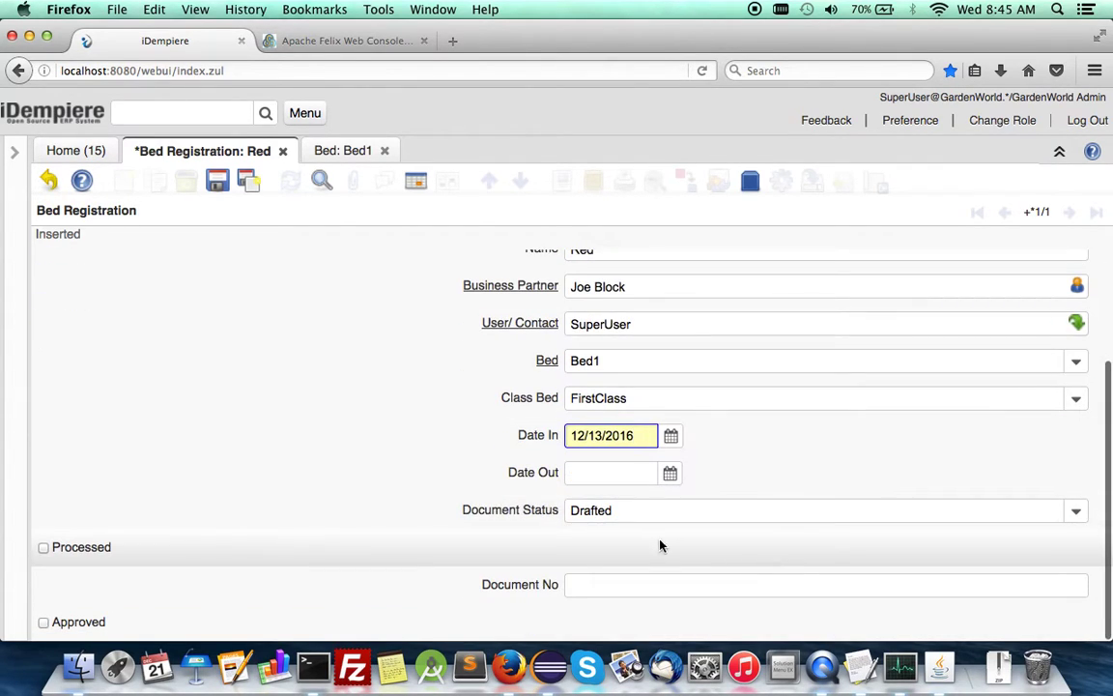
{"action": "left_click", "coordinate": [636, 391]}
{"action": "left_click", "coordinate": [216, 183]}
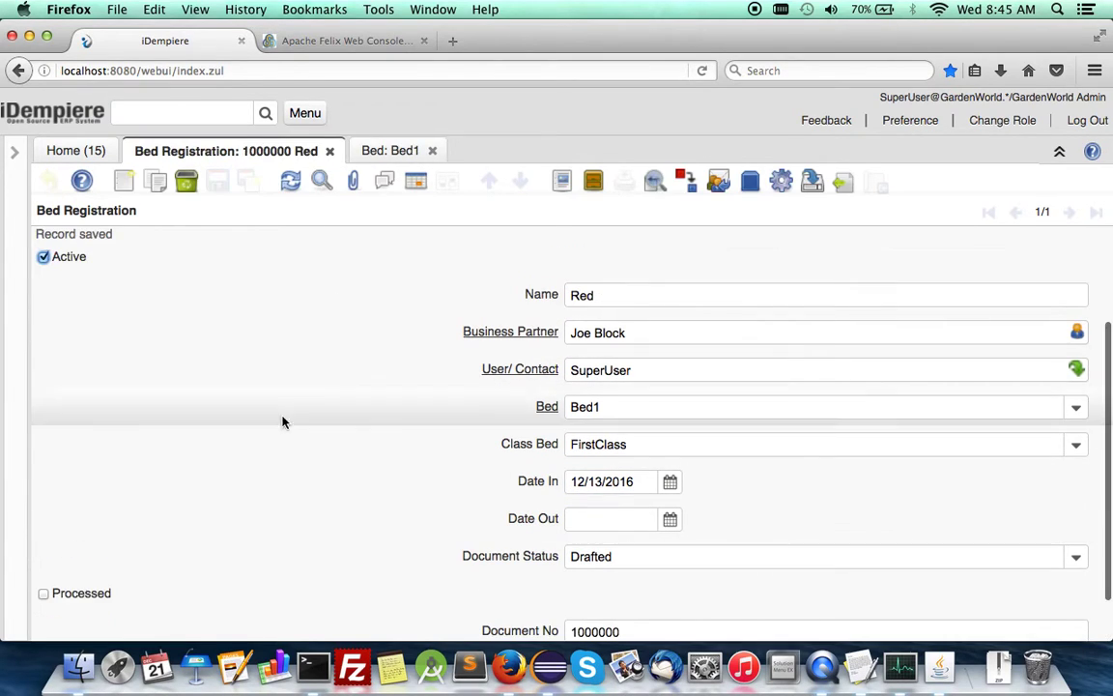
- Complete the Red registration via Document Action, then start a blank new registration
{"action": "left_click", "coordinate": [781, 184]}
{"action": "left_click", "coordinate": [823, 228]}
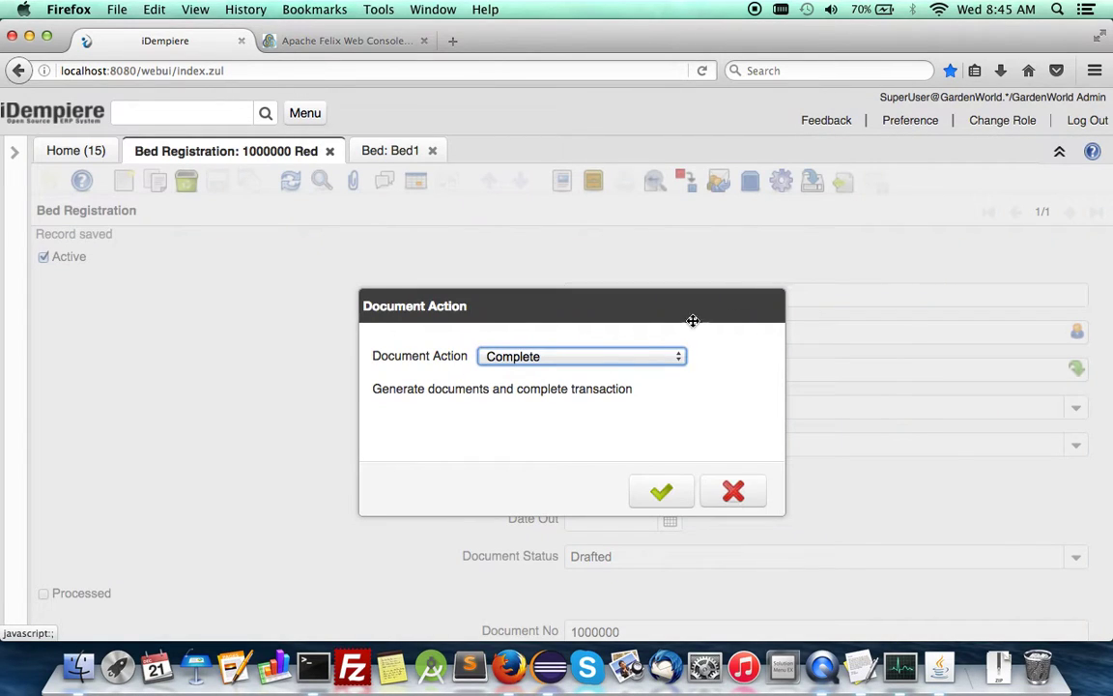
{"action": "left_click", "coordinate": [623, 357]}
{"action": "left_click", "coordinate": [623, 377]}
{"action": "left_click", "coordinate": [658, 495]}
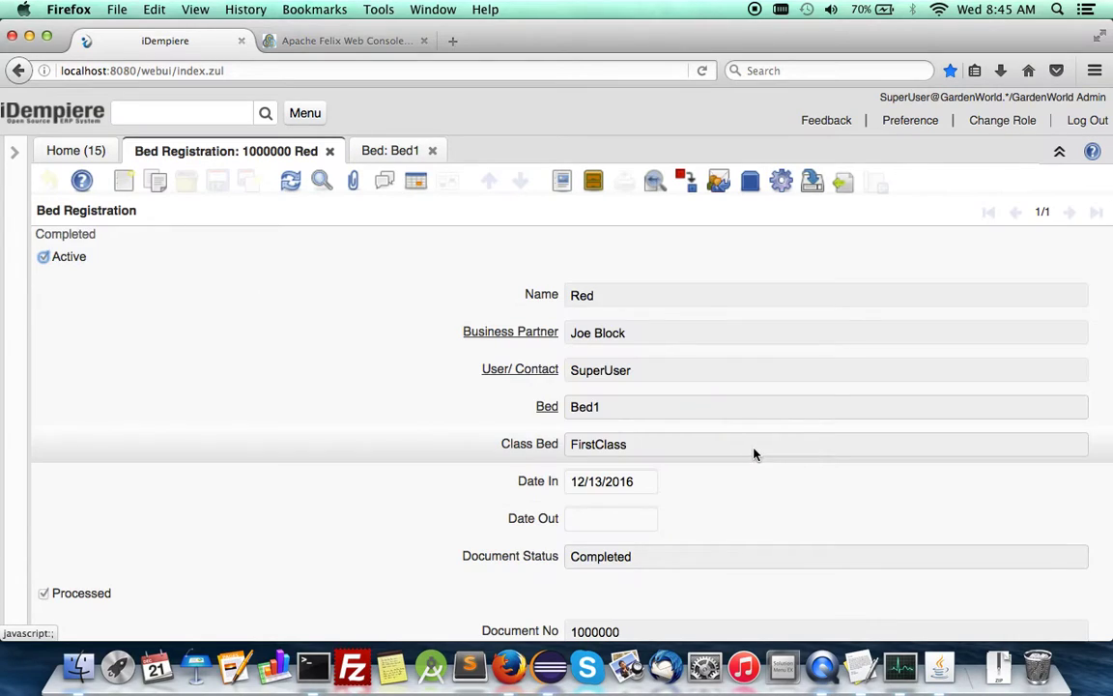
{"action": "left_click", "coordinate": [780, 184]}
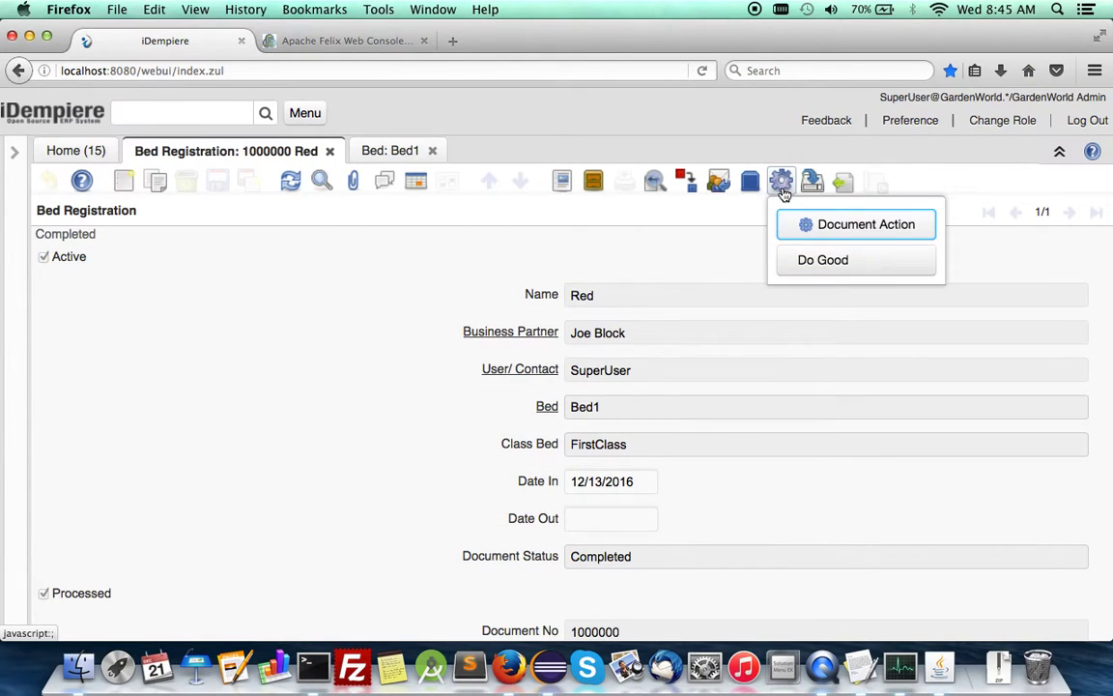
{"action": "left_click", "coordinate": [120, 181]}
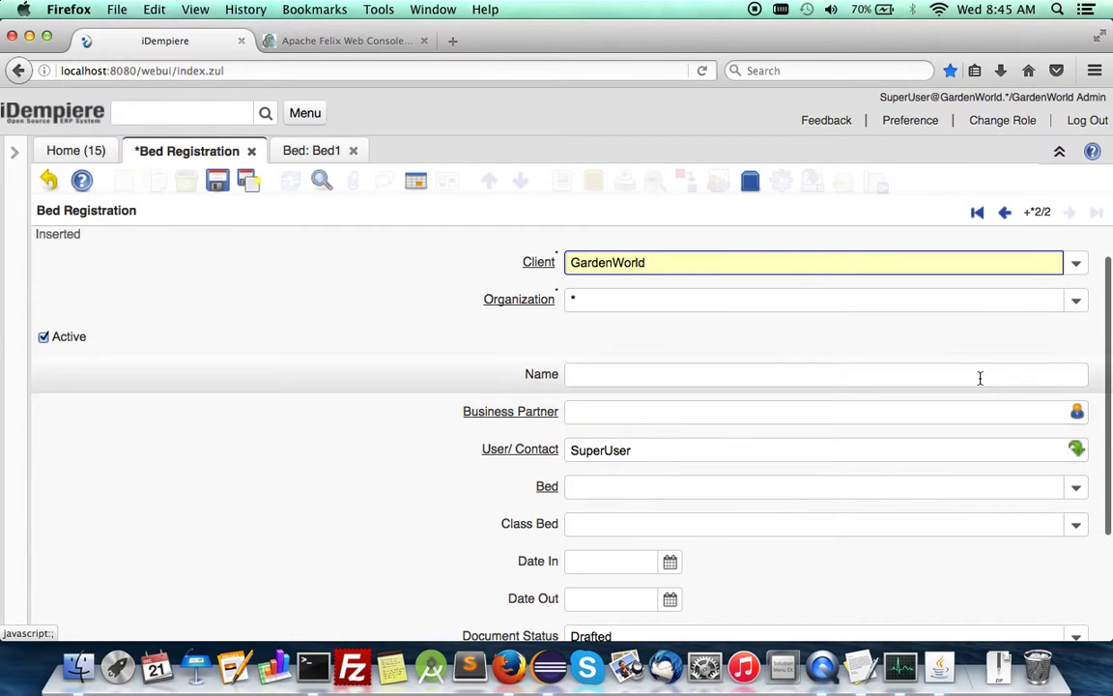
- Open DoSomething.java from org.my.process in Eclipse and inspect its doIt method
{"action": "left_click", "coordinate": [550, 672]}
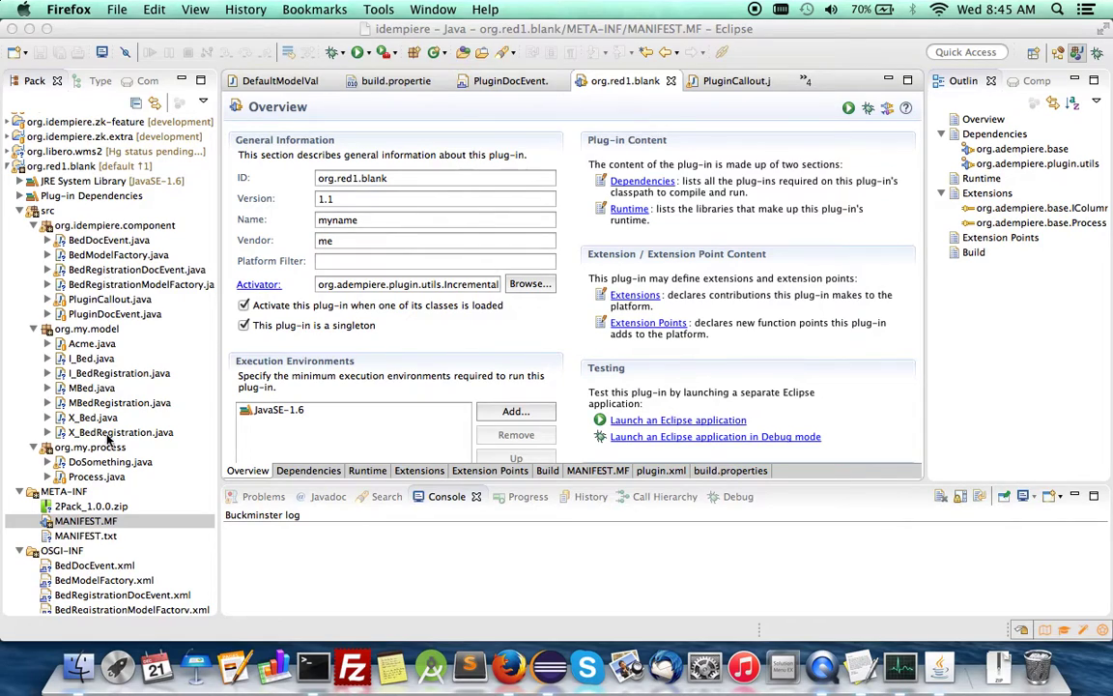
{"action": "left_click", "coordinate": [107, 462]}
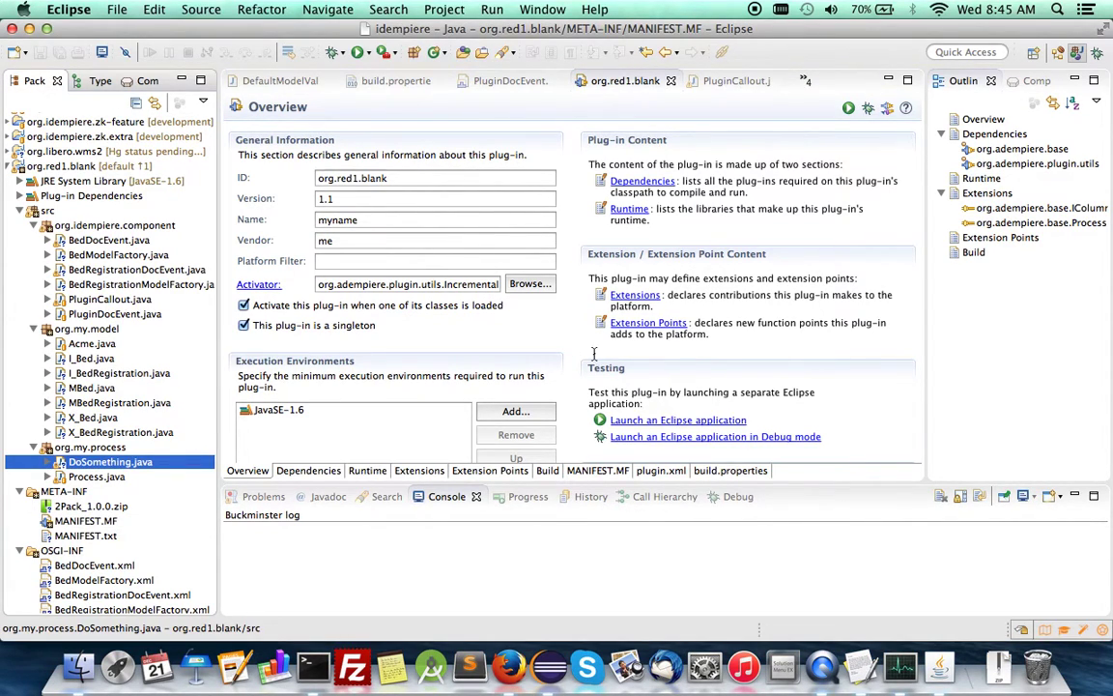
{"action": "key", "text": "Return"}
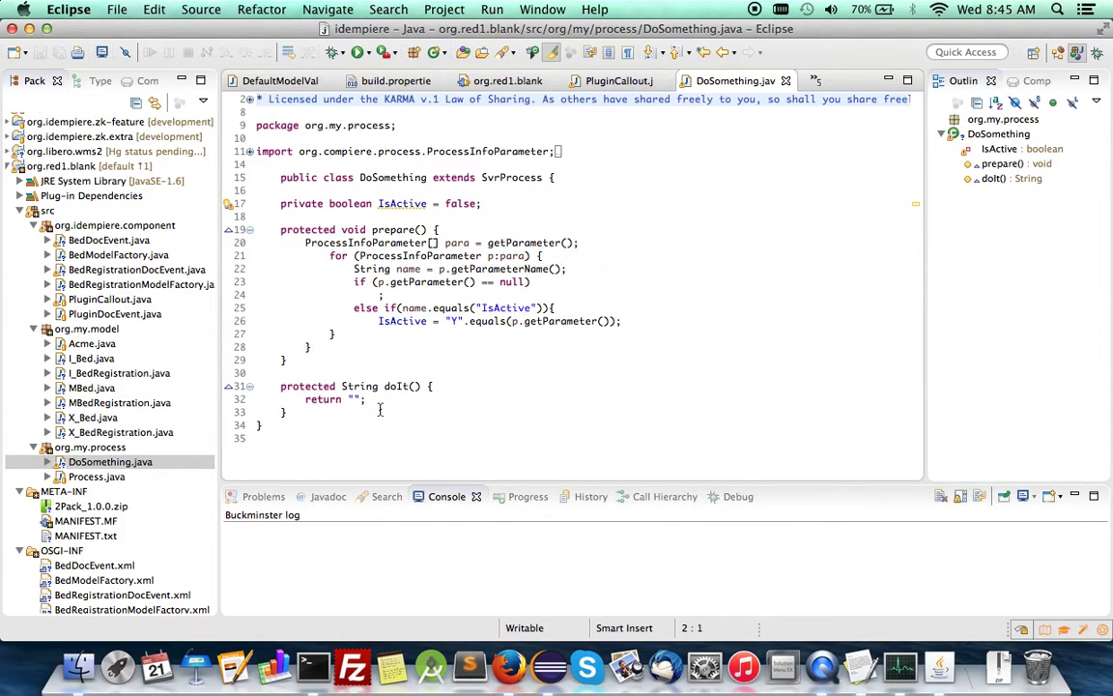
{"action": "left_click", "coordinate": [354, 399]}
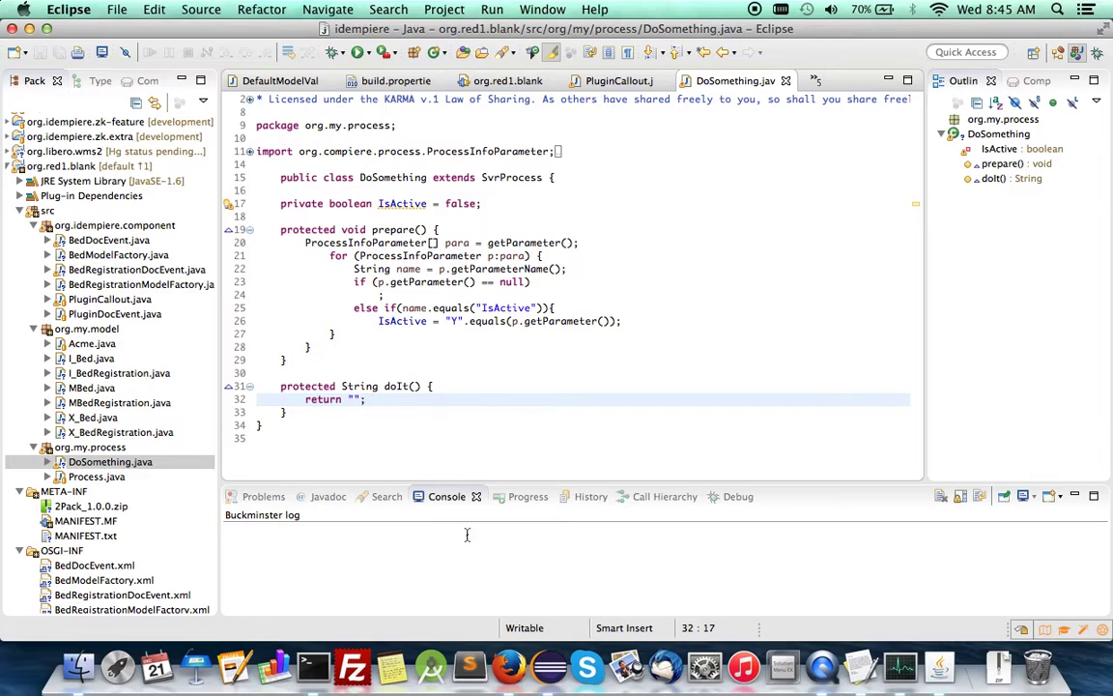
{"action": "left_click", "coordinate": [510, 667]}
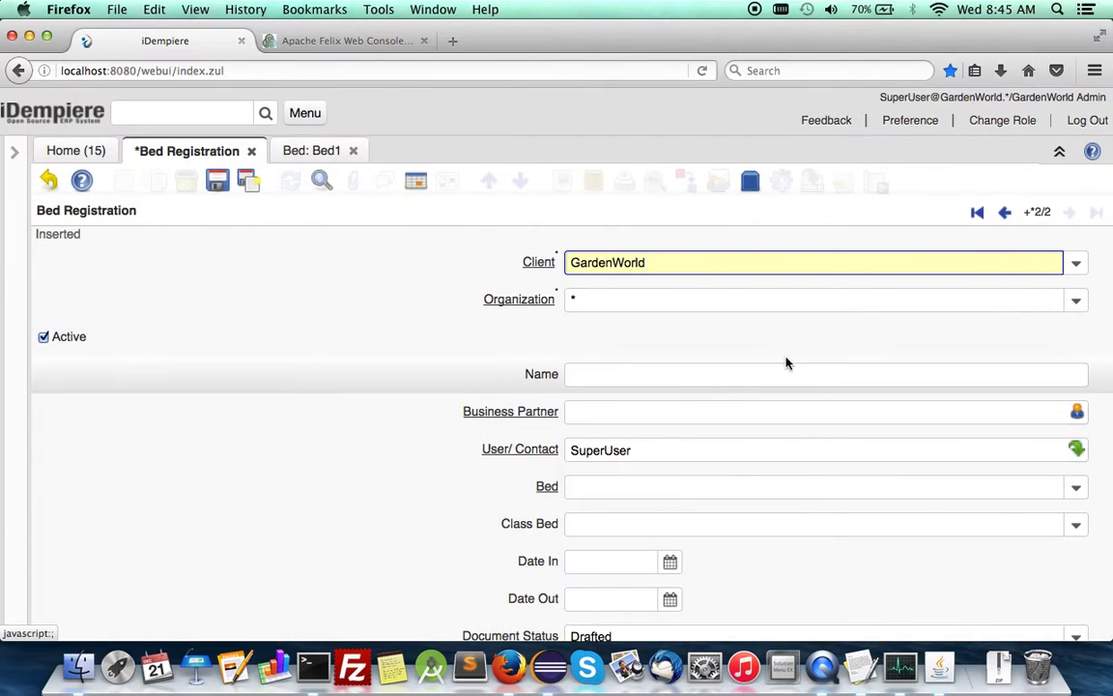
- Start a Bed Registration for business partner C&W Construction named 'Patient'
{"action": "left_click", "coordinate": [694, 416]}
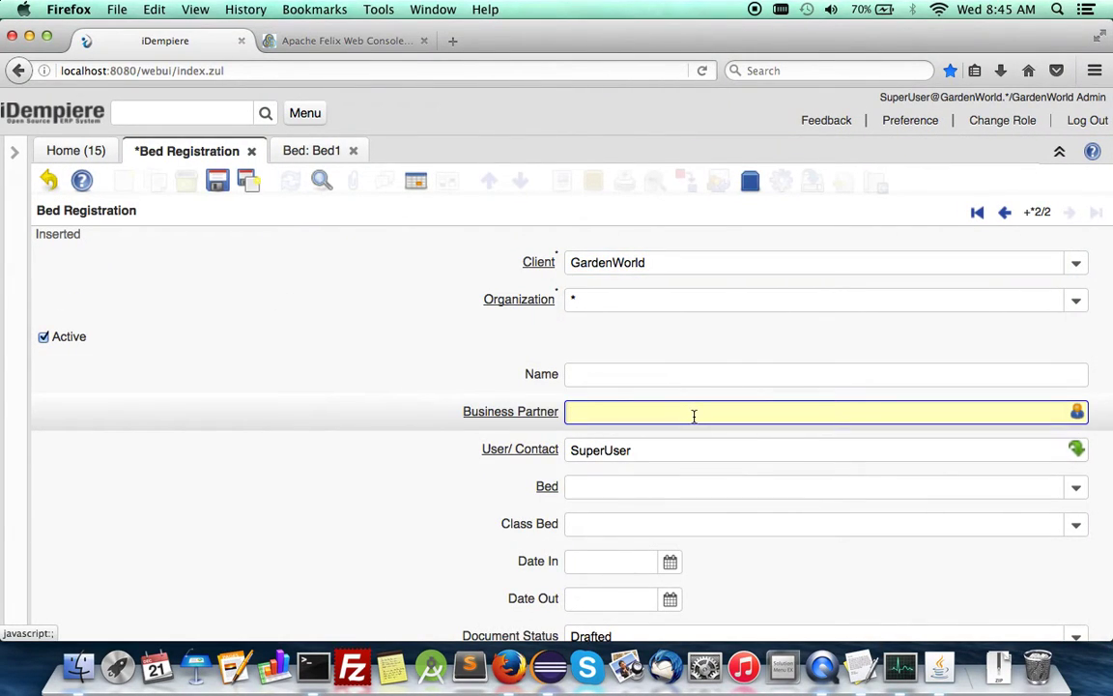
{"action": "type", "text": "c"}
{"action": "left_click", "coordinate": [713, 373]}
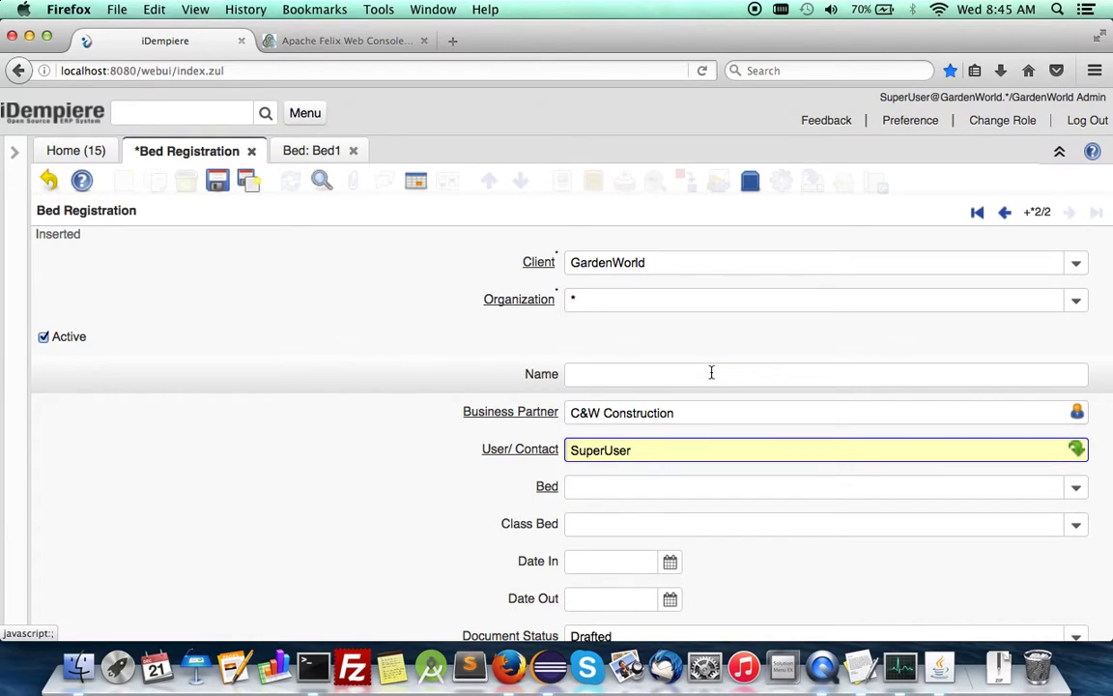
{"action": "type", "text": "Pa"}
{"action": "key", "text": "BackSpace"}
{"action": "key", "text": "BackSpace"}
{"action": "left_click", "coordinate": [716, 368]}
{"action": "type", "text": "atient"}
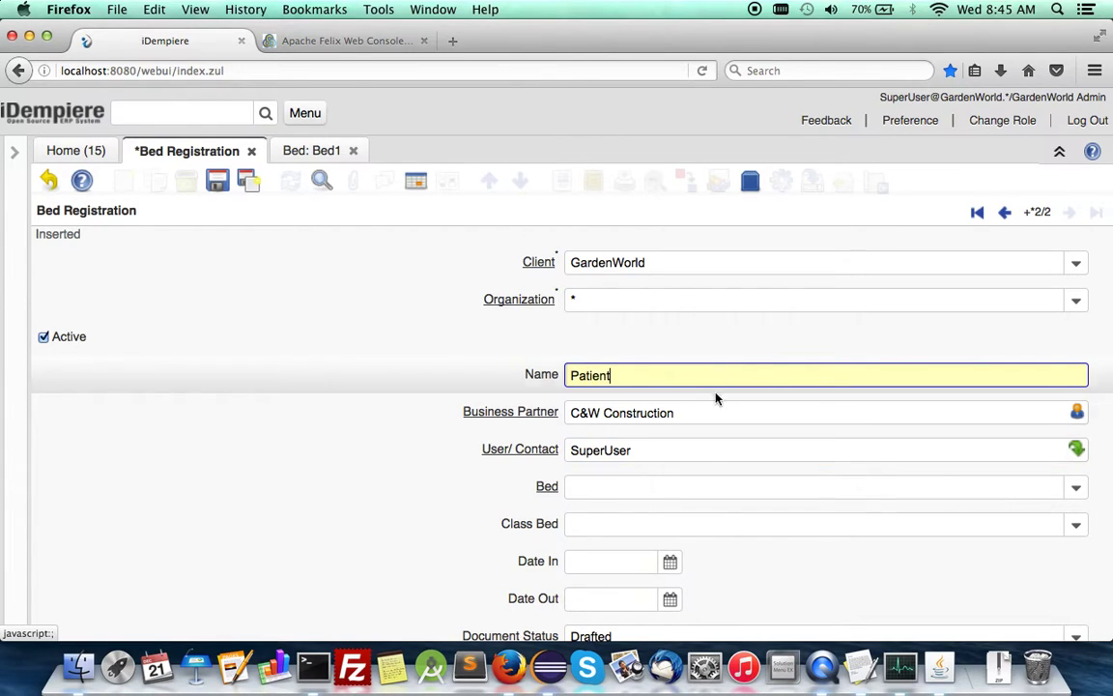
- Assign Bed1 with bed class SecondClass and Date In 12/20/2016
{"action": "left_click", "coordinate": [640, 489]}
{"action": "type", "text": "Bed1"}
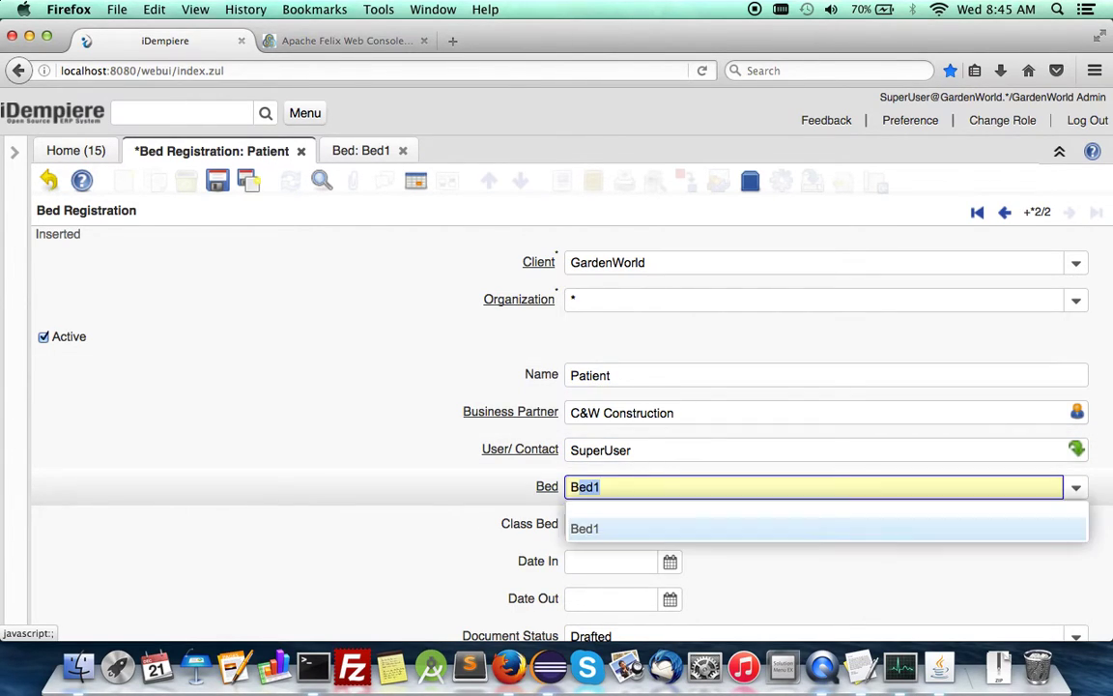
{"action": "left_click", "coordinate": [604, 530]}
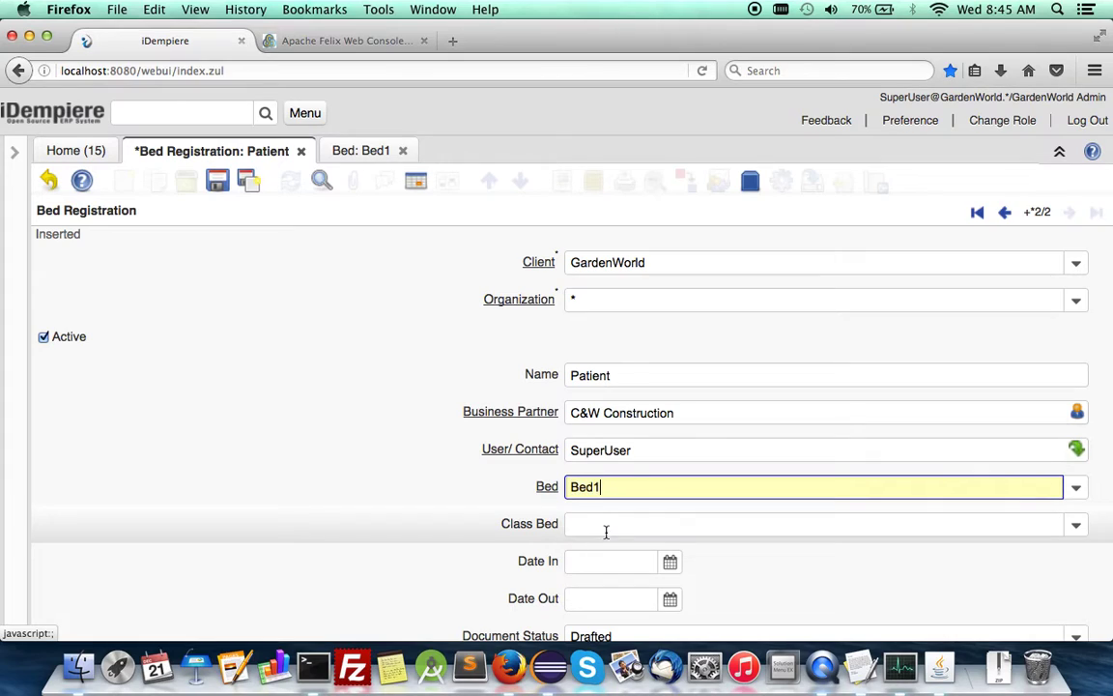
{"action": "left_click", "coordinate": [1075, 524]}
{"action": "left_click", "coordinate": [999, 587]}
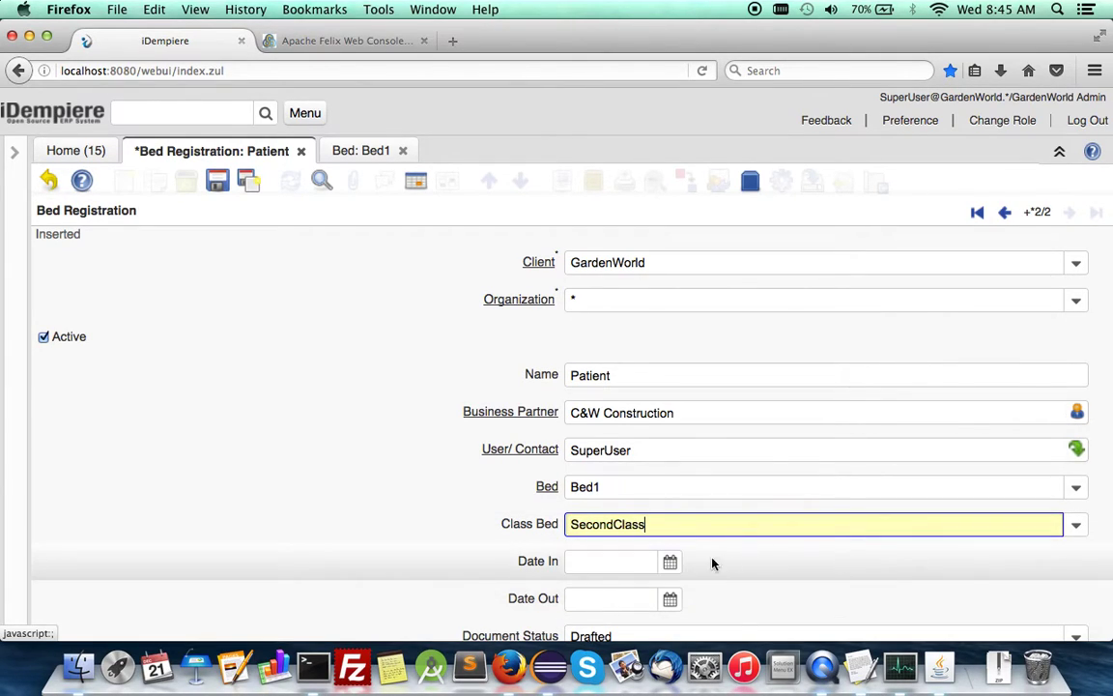
{"action": "left_click", "coordinate": [671, 562]}
{"action": "left_click", "coordinate": [776, 600]}
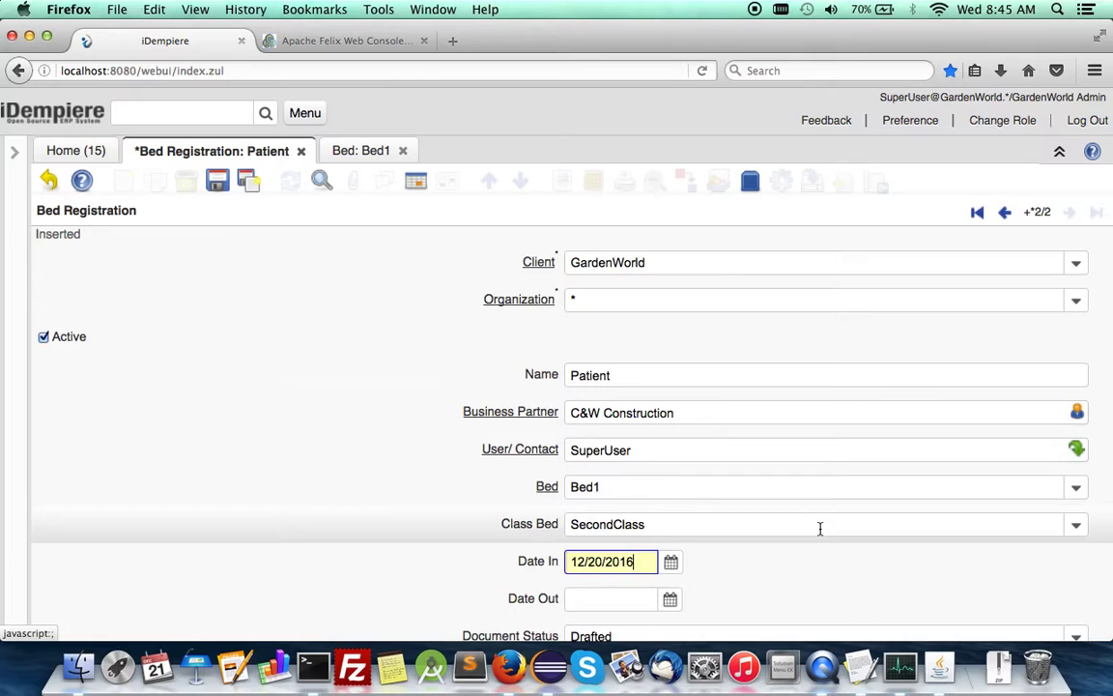
{"action": "scroll", "coordinate": [821, 530], "scroll_direction": "down", "scroll_amount": 3}
{"action": "scroll", "coordinate": [441, 337], "scroll_direction": "up", "scroll_amount": 2}
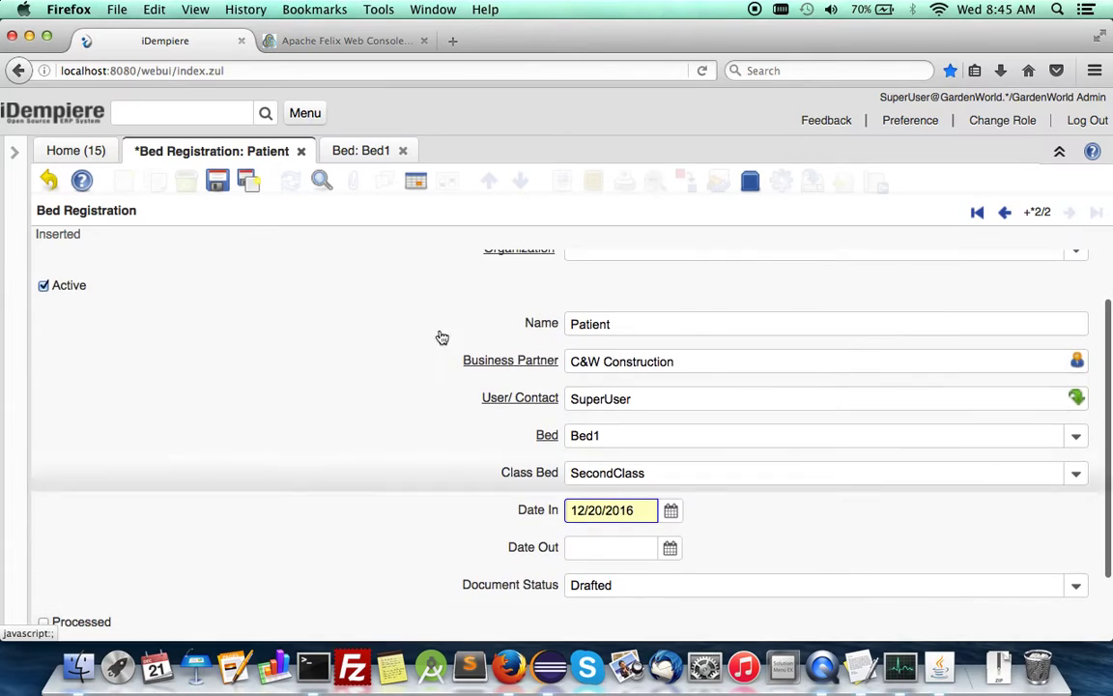
- Save the registration and run the Do Good process on it with Active ticked
{"action": "left_click", "coordinate": [217, 181]}
{"action": "left_click", "coordinate": [786, 188]}
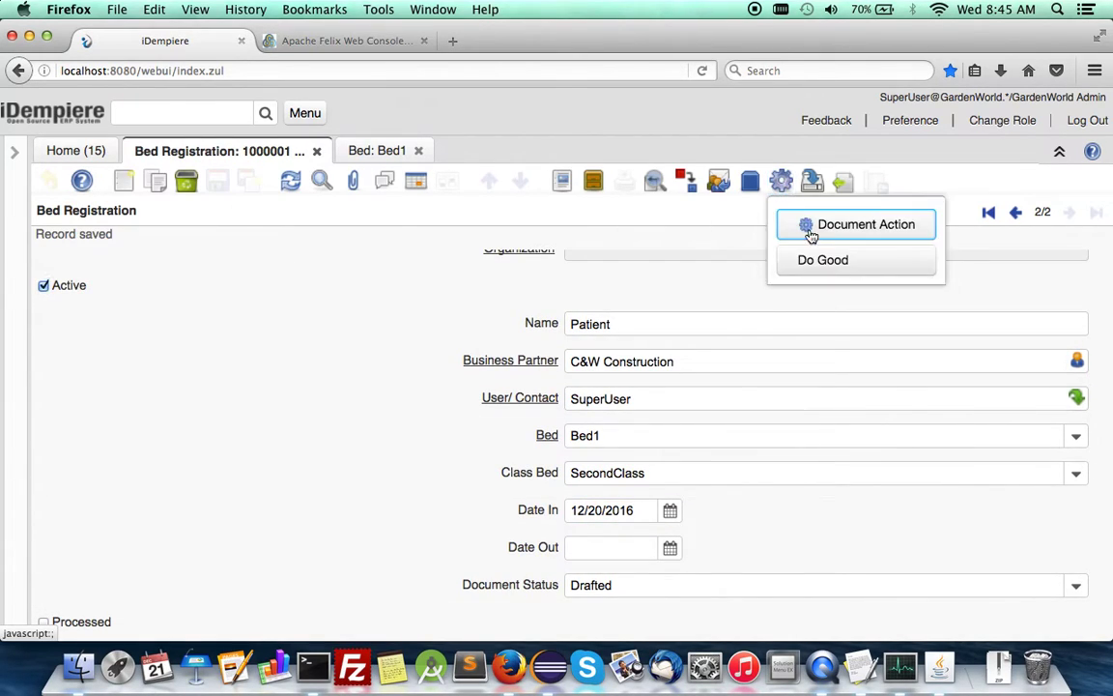
{"action": "left_click", "coordinate": [820, 259]}
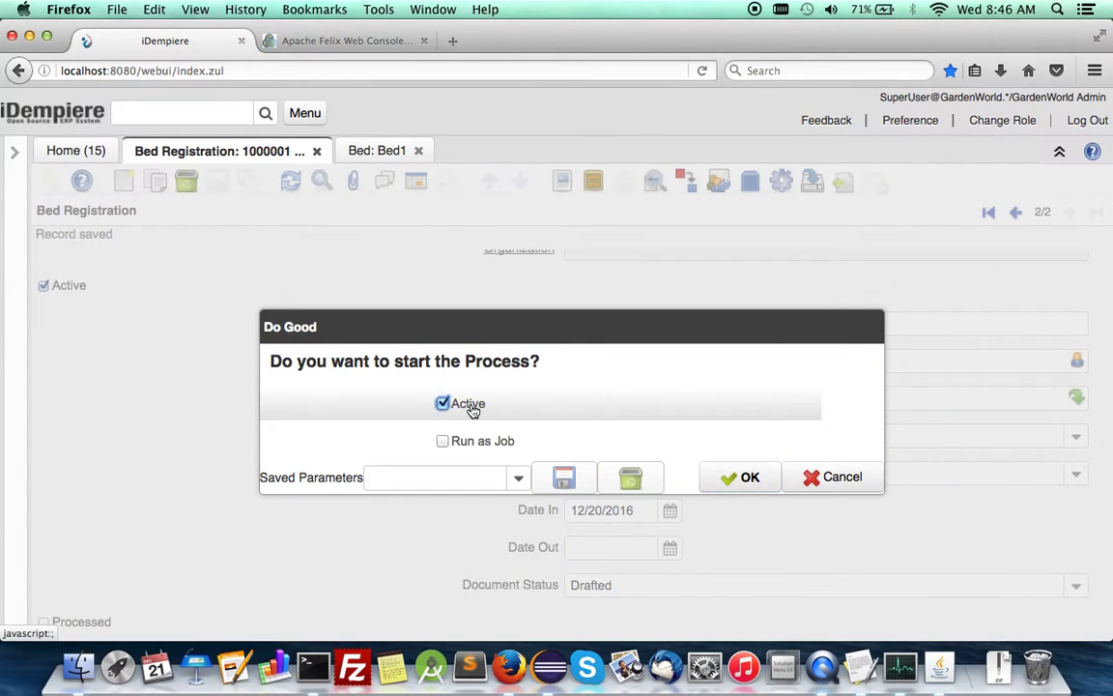
{"action": "left_click", "coordinate": [720, 477]}
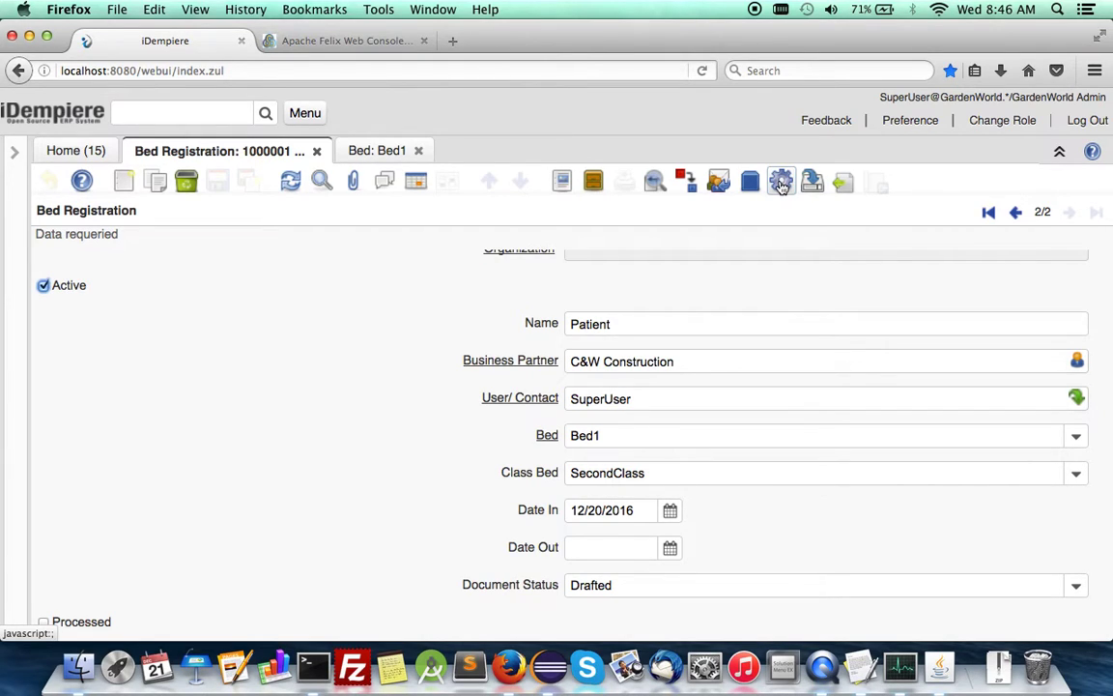
{"action": "scroll", "coordinate": [777, 397], "scroll_direction": "down", "scroll_amount": 2}
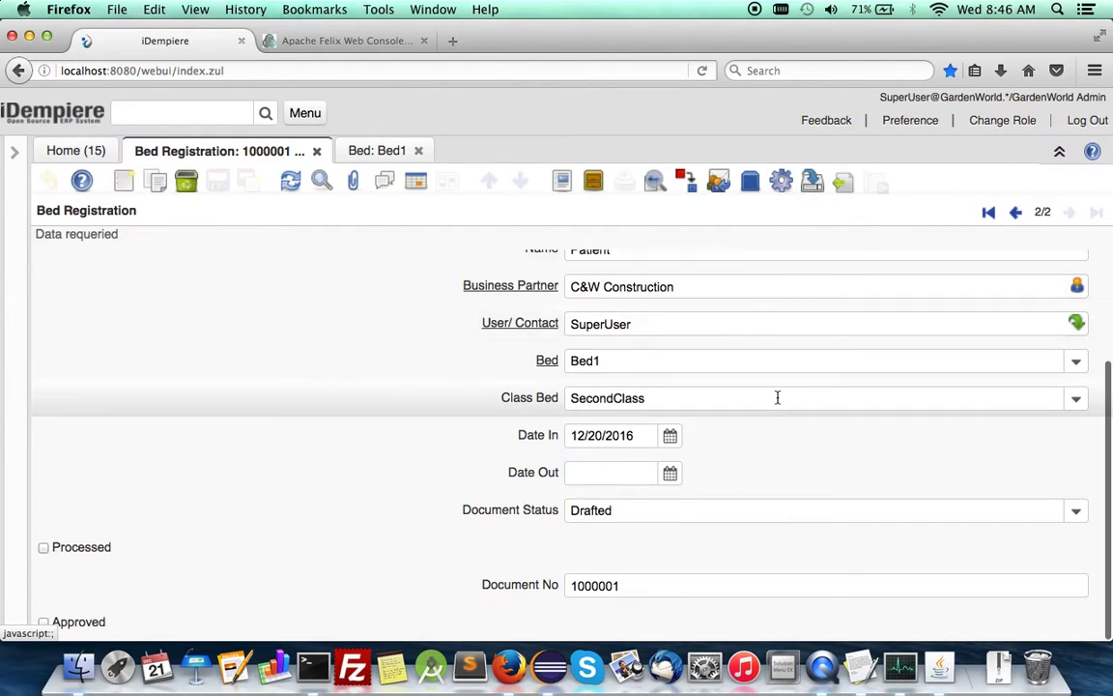
{"action": "scroll", "coordinate": [745, 371], "scroll_direction": "up", "scroll_amount": 3}
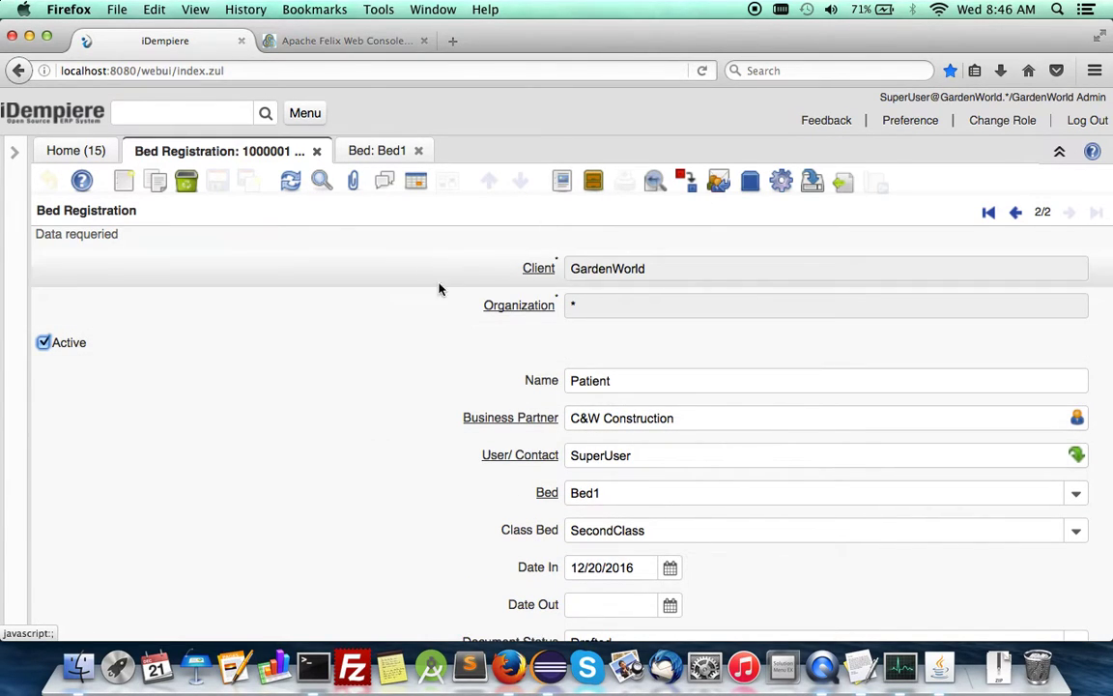
{"action": "left_click", "coordinate": [559, 682]}
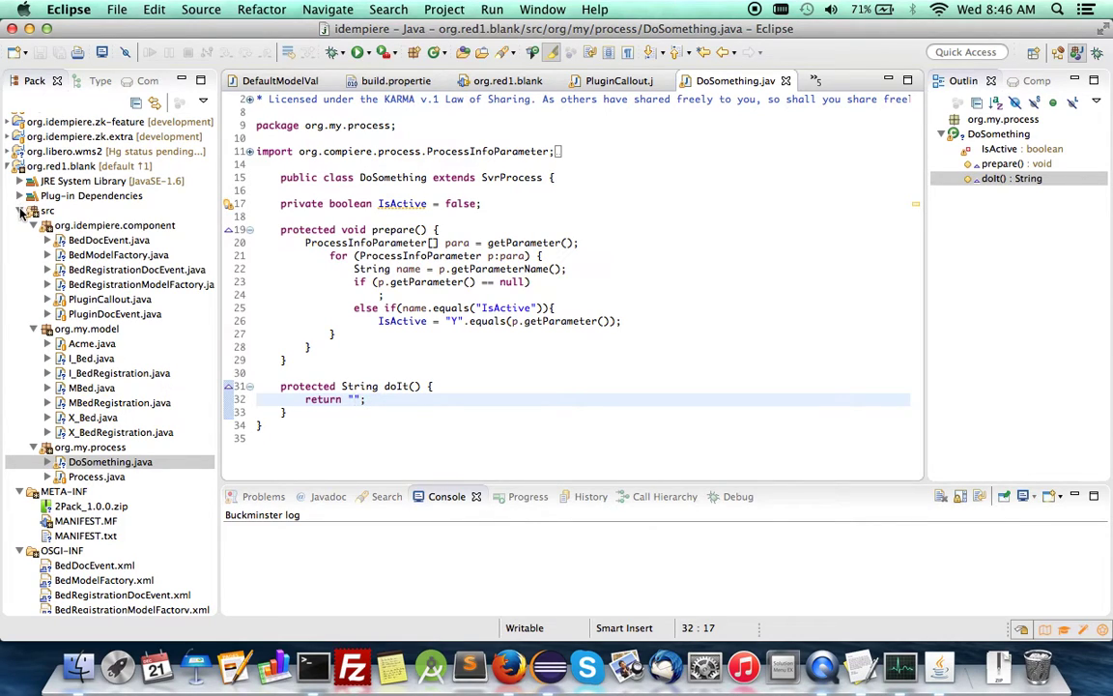
- Collapse the src folder and select the org.red1.blank project in Package Explorer
{"action": "left_click", "coordinate": [21, 211]}
{"action": "left_click", "coordinate": [57, 168]}
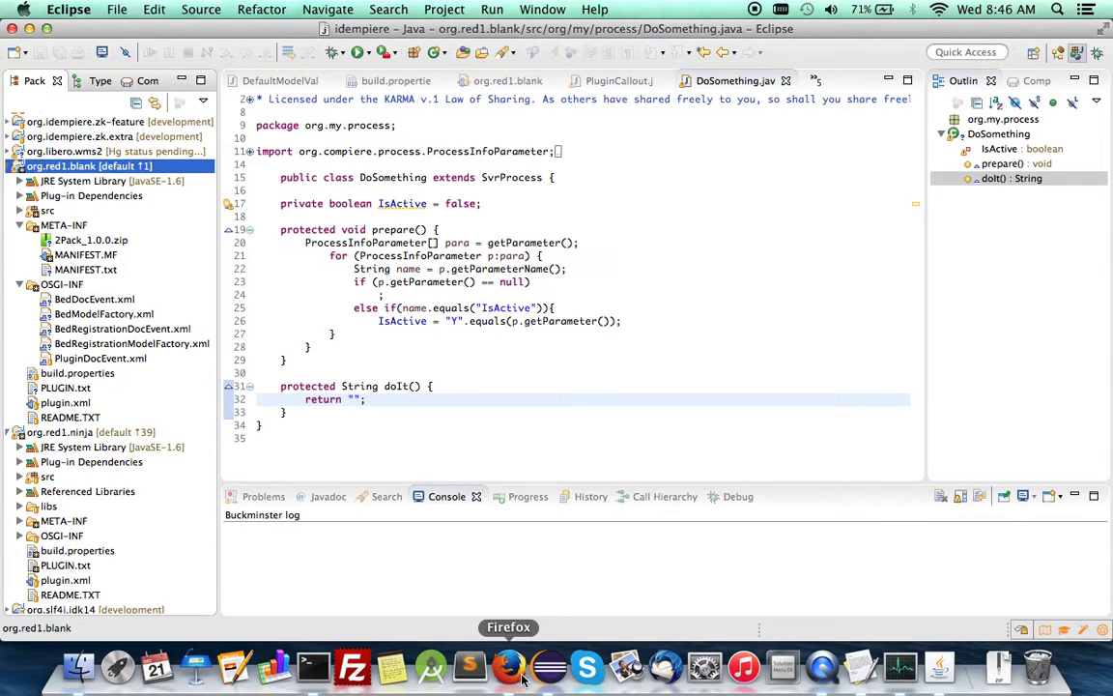
{"action": "left_click", "coordinate": [80, 667]}
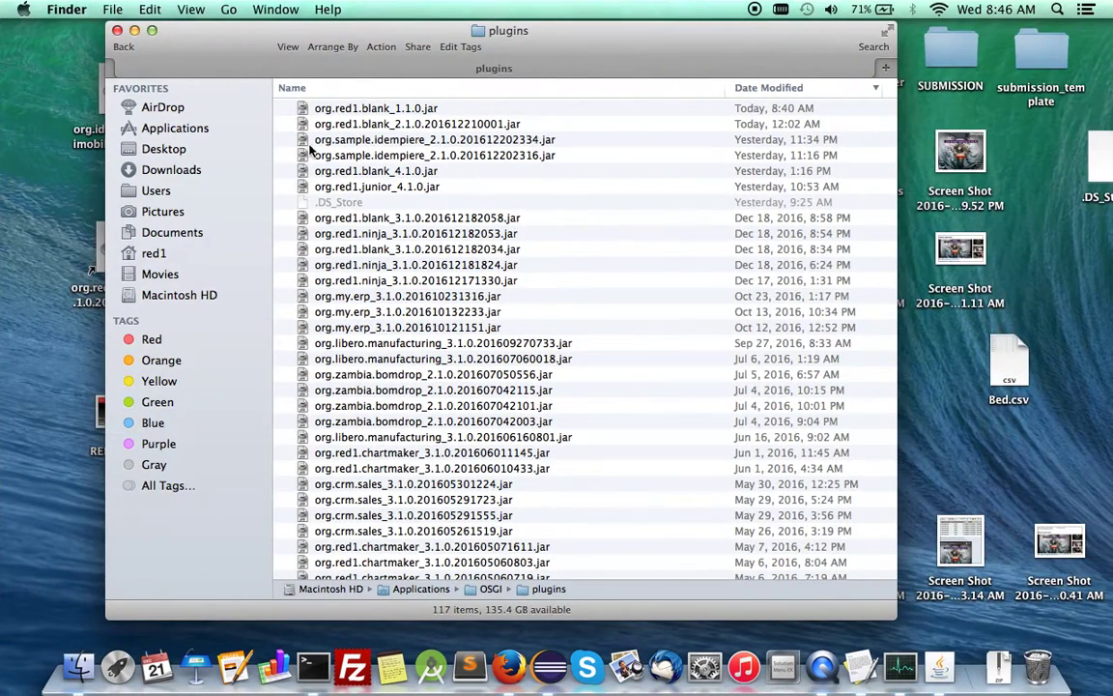
- Select org.red1.blank_1.1.0.jar in the Finder OSGI plugins folder
{"action": "left_click", "coordinate": [334, 110]}
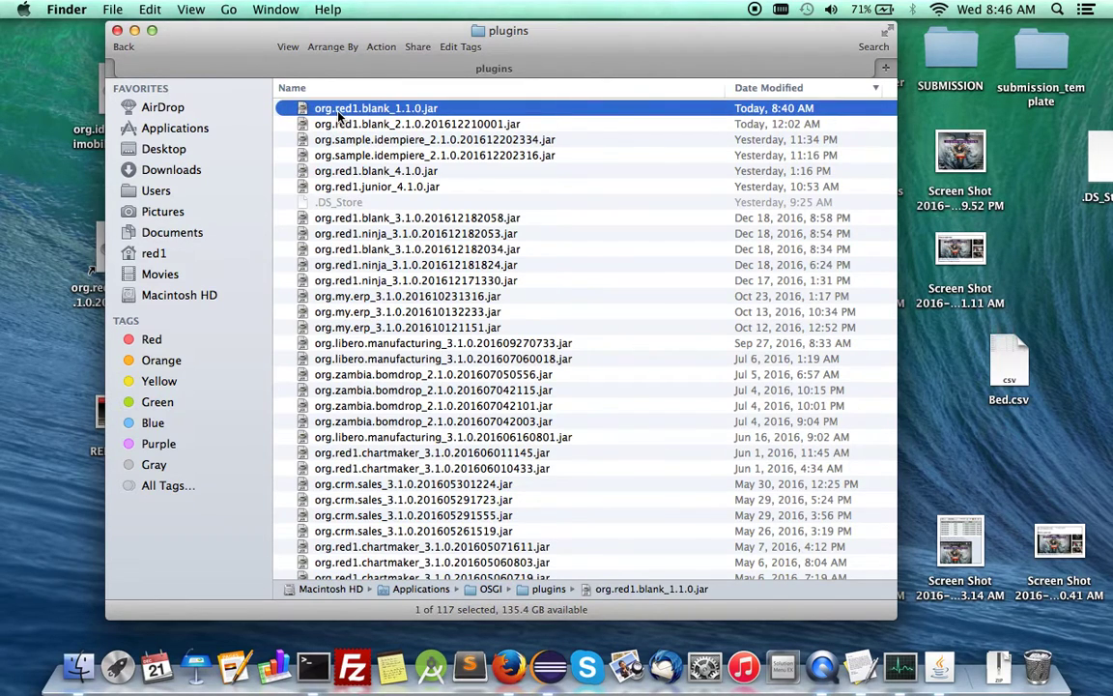